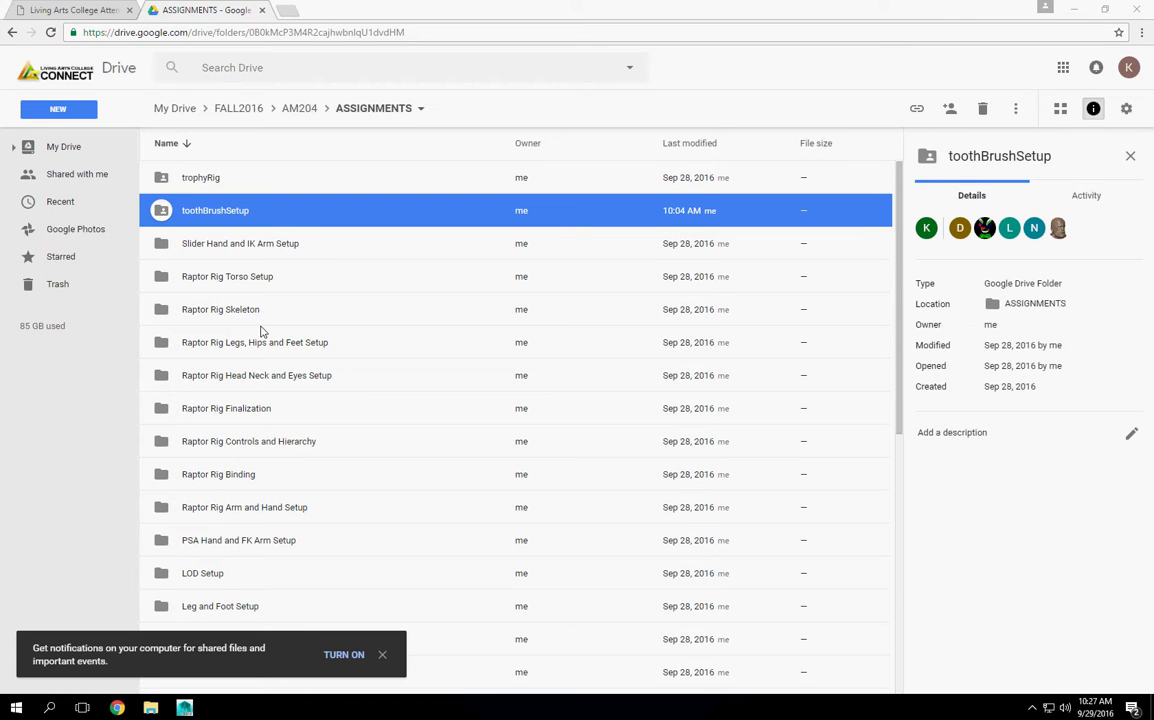
- Download alienEyeModel_summer2016.mb from the CLASS_ASSETS folder of AM204
scroll(305, 429, "down", 5)
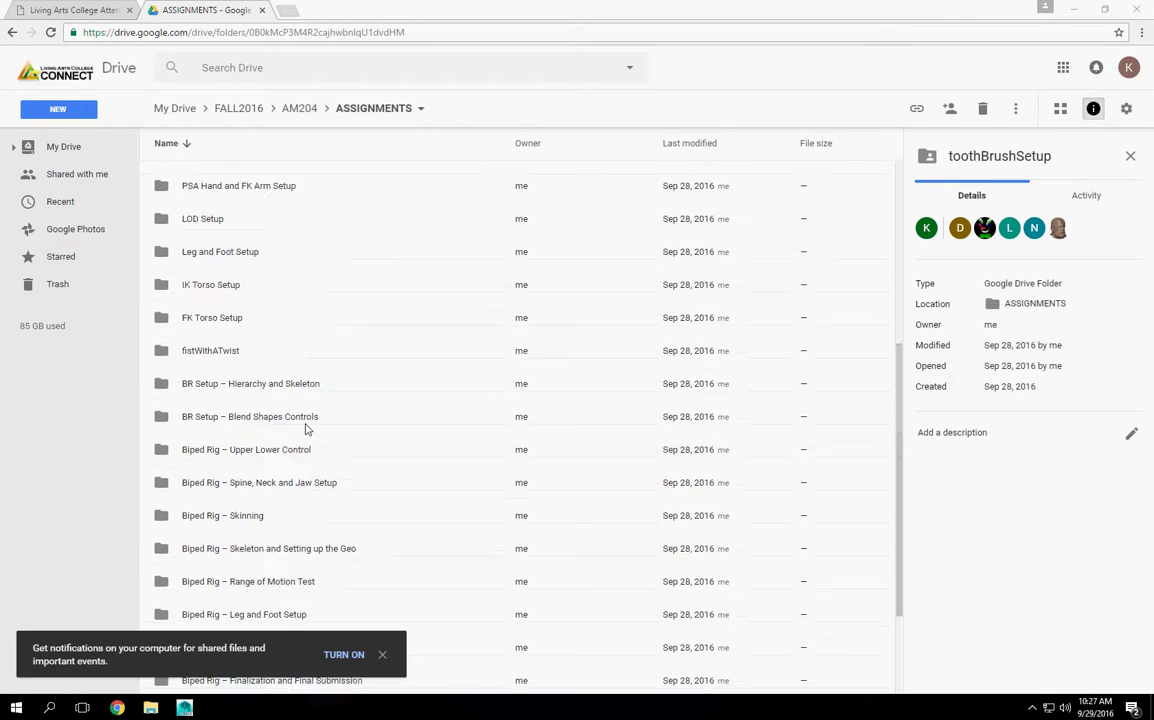
scroll(301, 425, "up", 5)
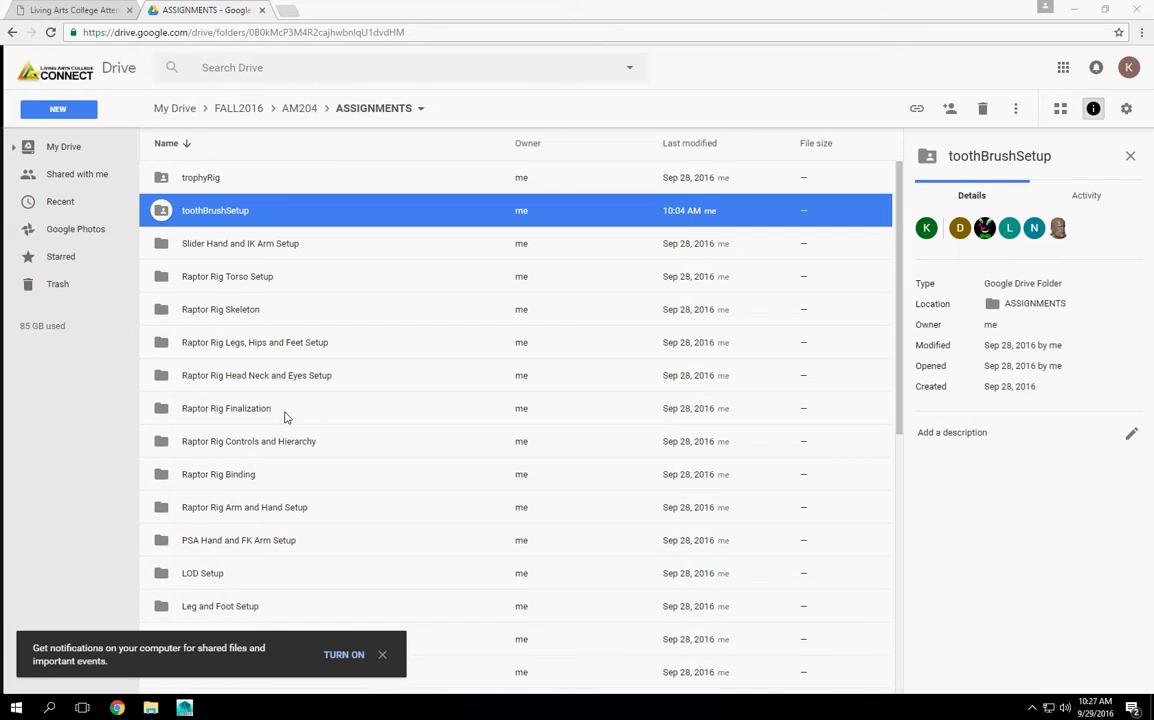
left_click(300, 109)
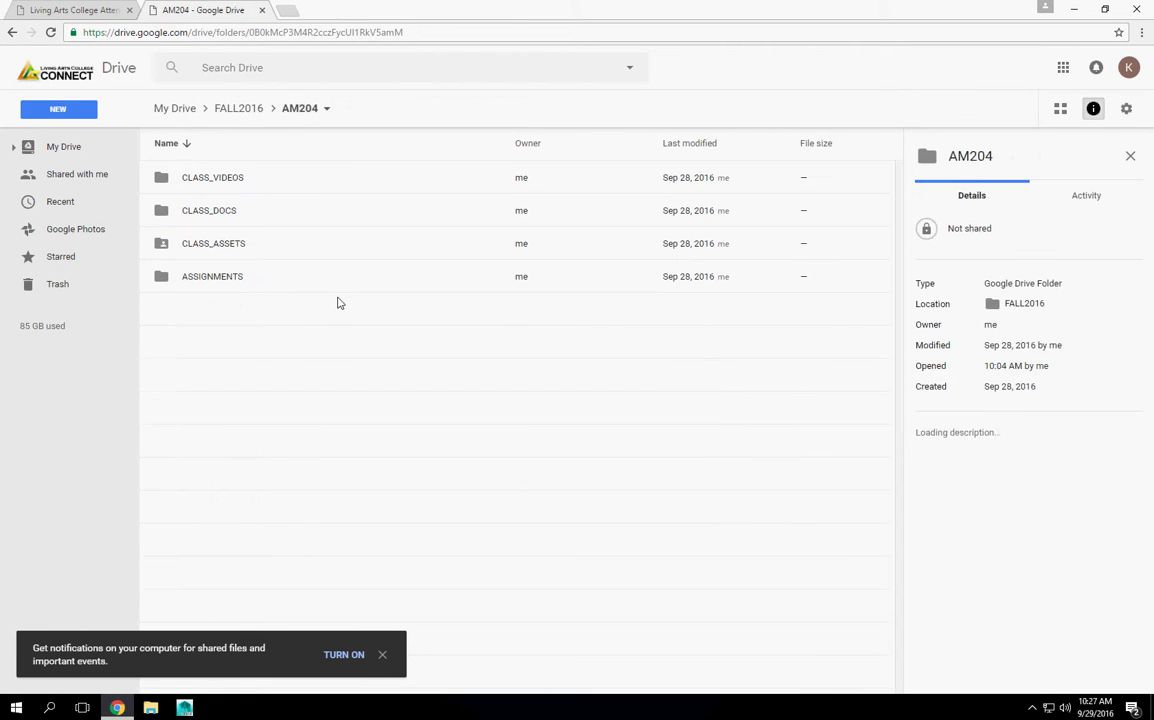
double_click(203, 248)
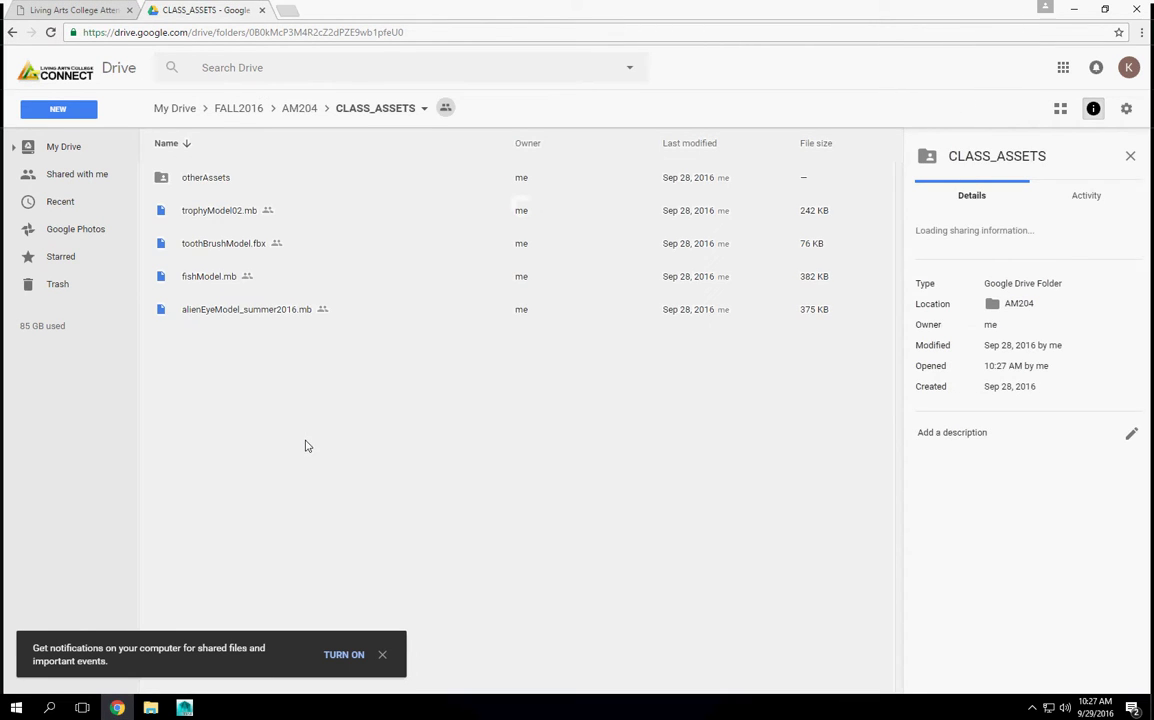
left_click(235, 309)
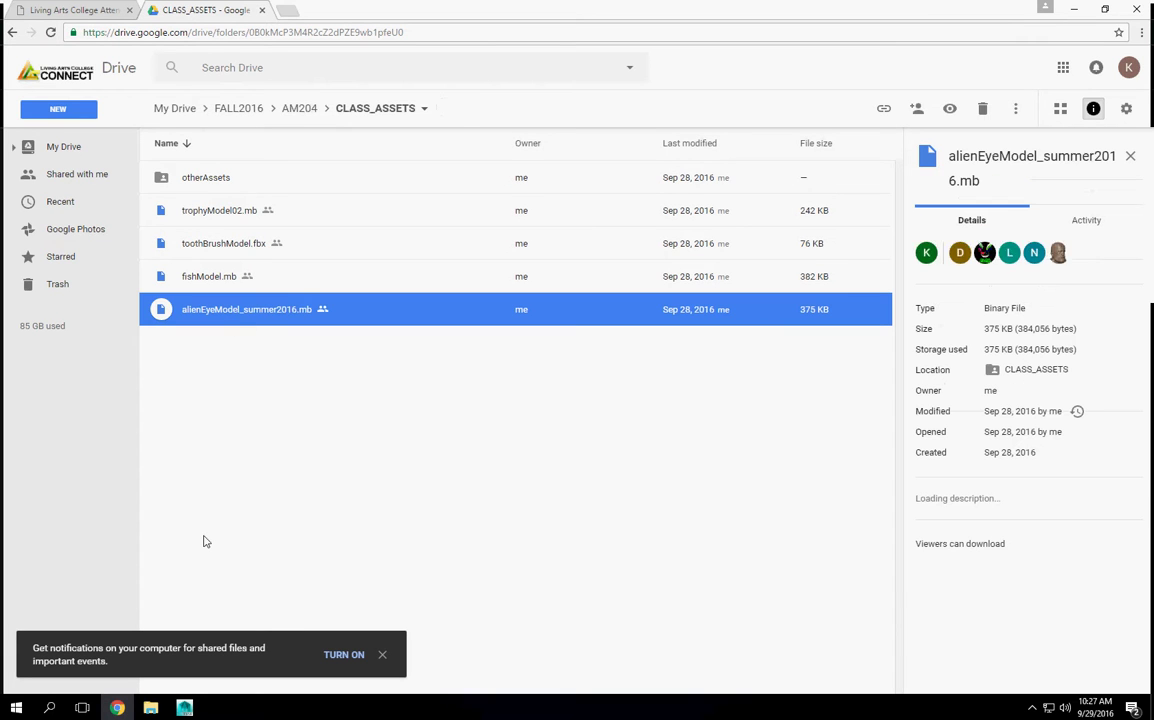
right_click(257, 319)
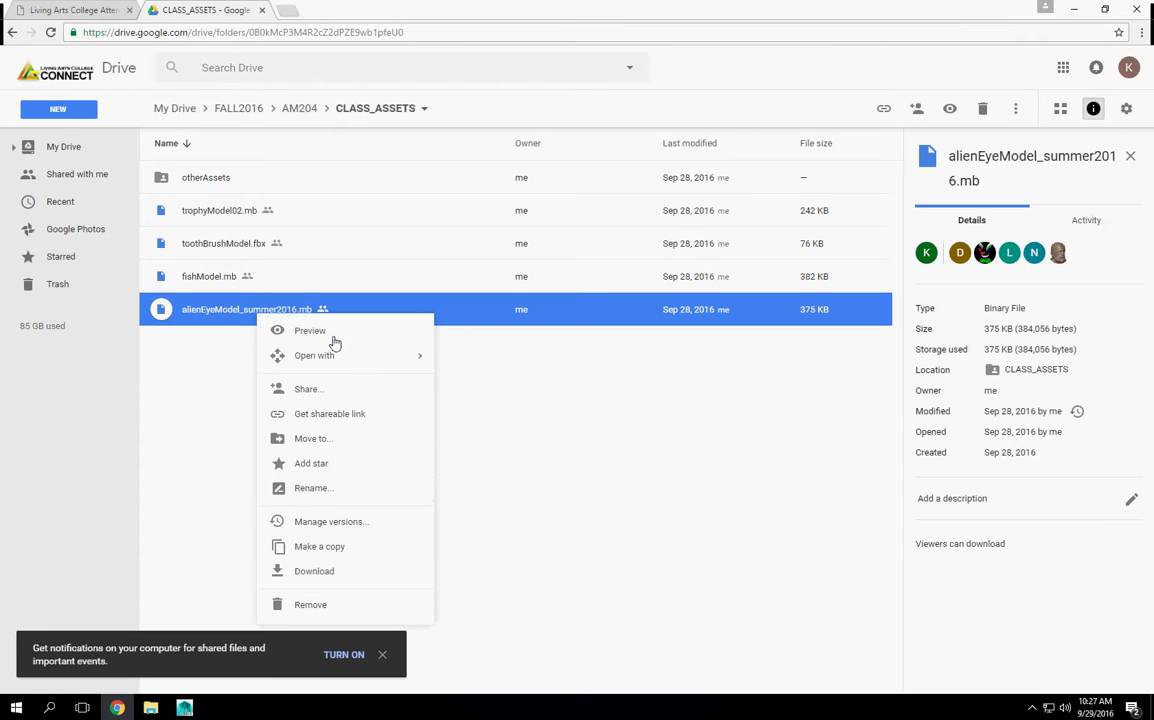
left_click(314, 571)
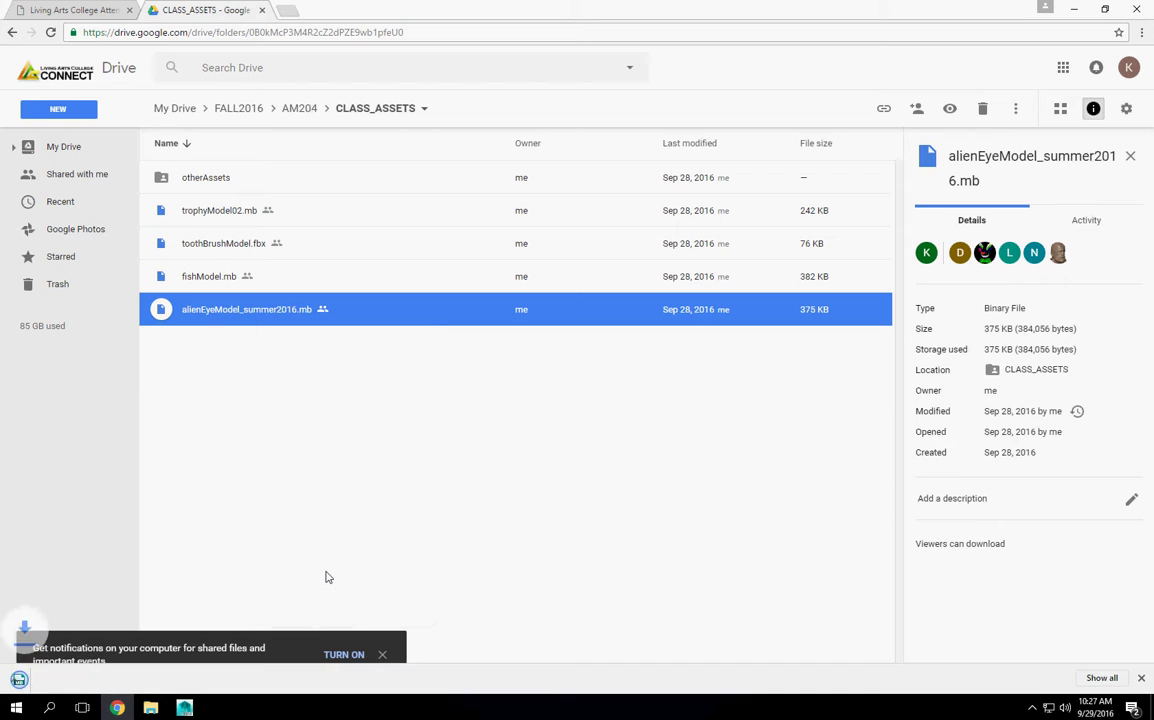
left_click(139, 678)
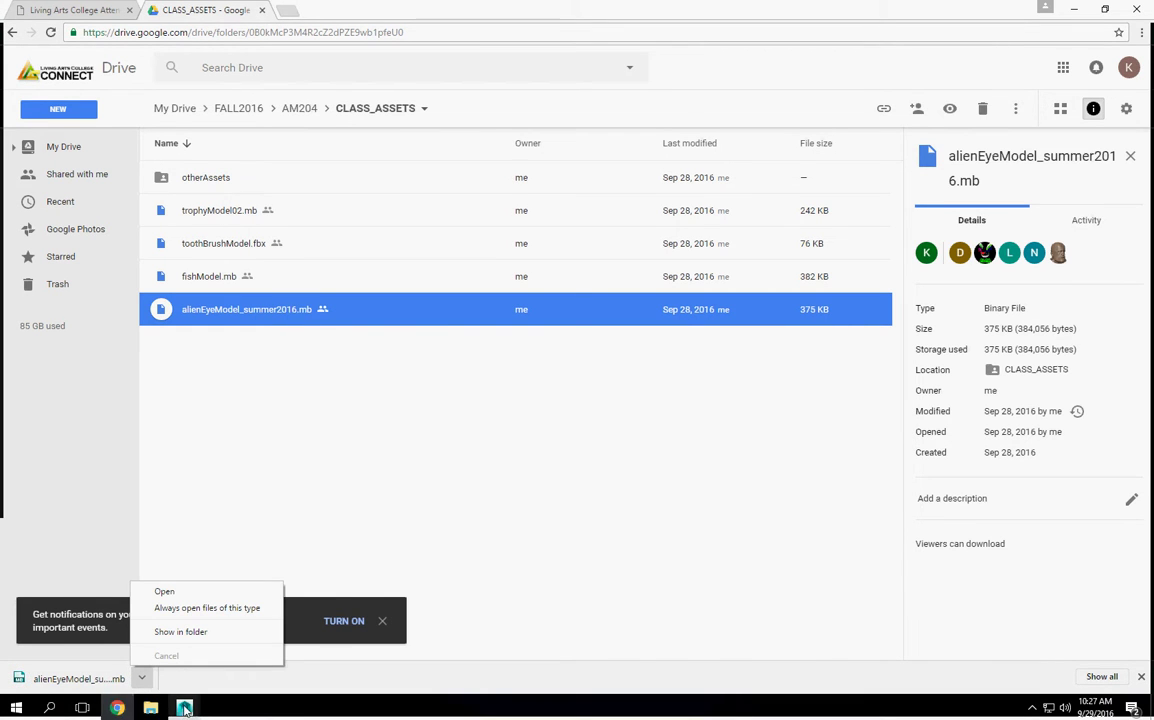
- Switch to Maya and start a new scene without saving the changes to the toothbrush scene
left_click(184, 707)
left_click(224, 650)
left_click(12, 22)
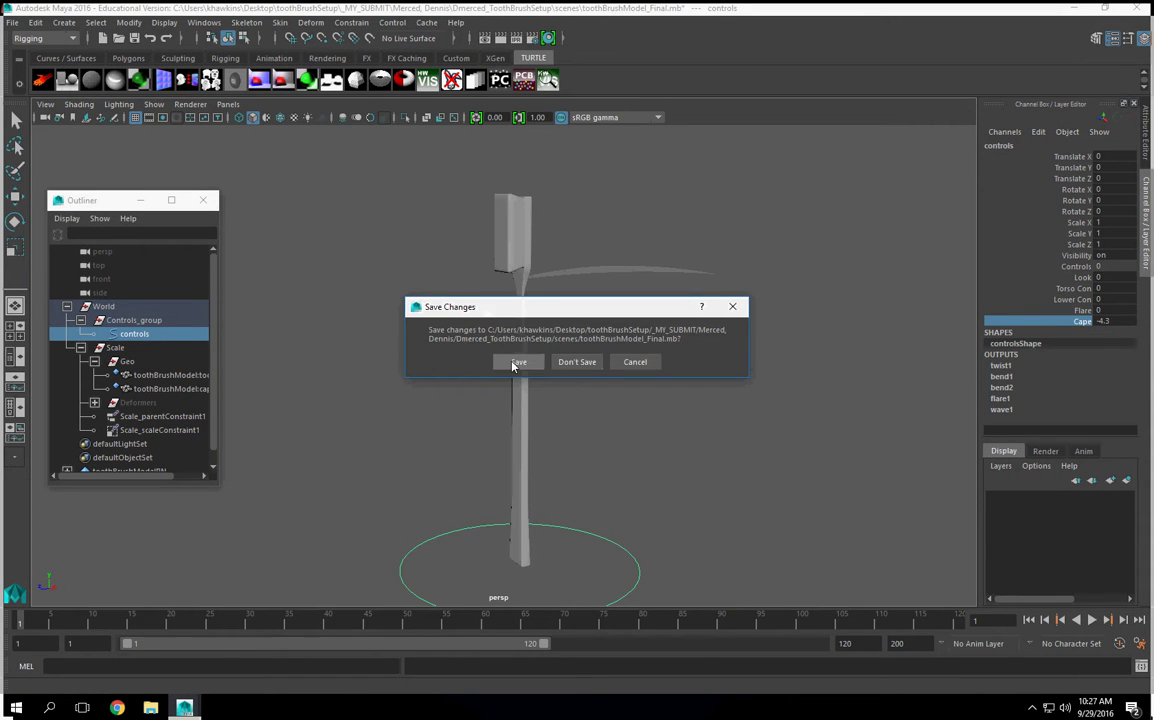
left_click(575, 363)
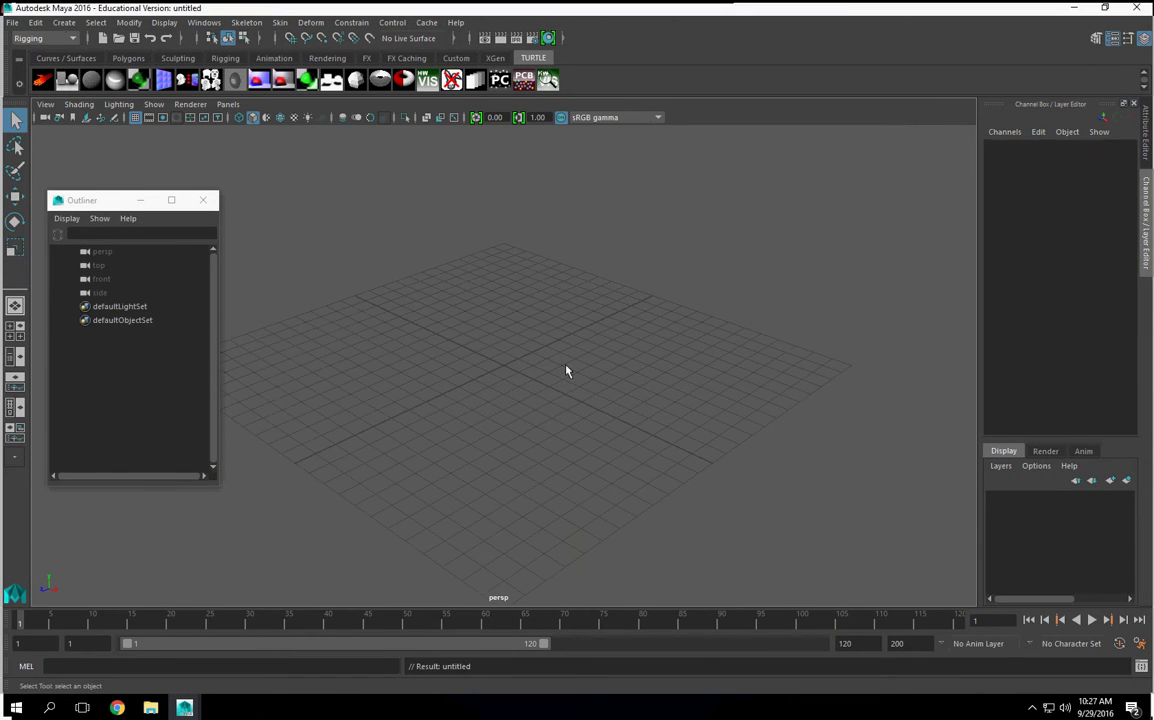
- Create a new Maya project in the username folder on drive C, named with the username followed by _alienEyeRig
left_click(12, 24)
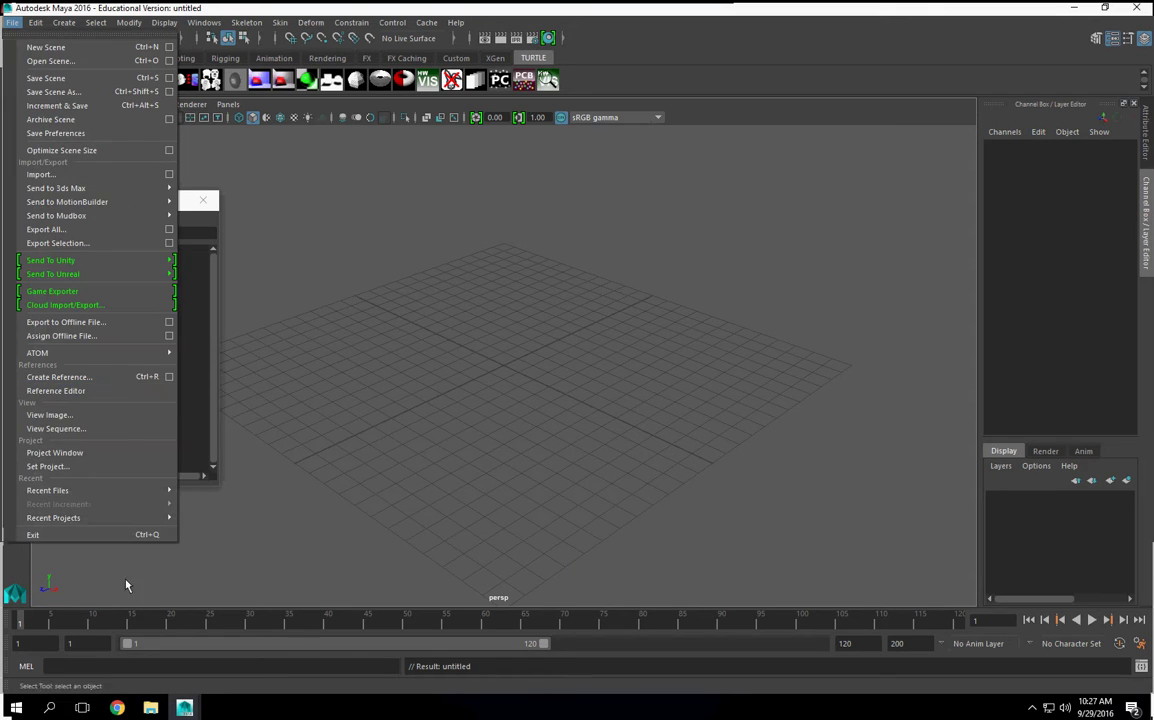
left_click(93, 452)
left_click(746, 205)
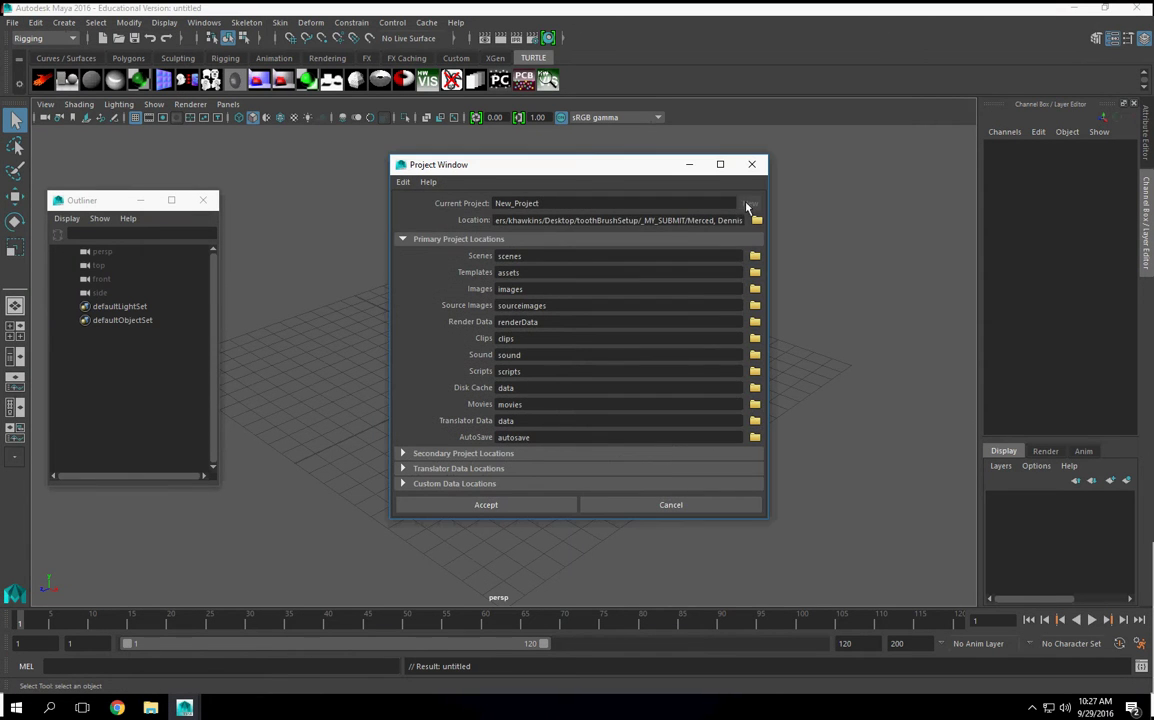
left_click(755, 220)
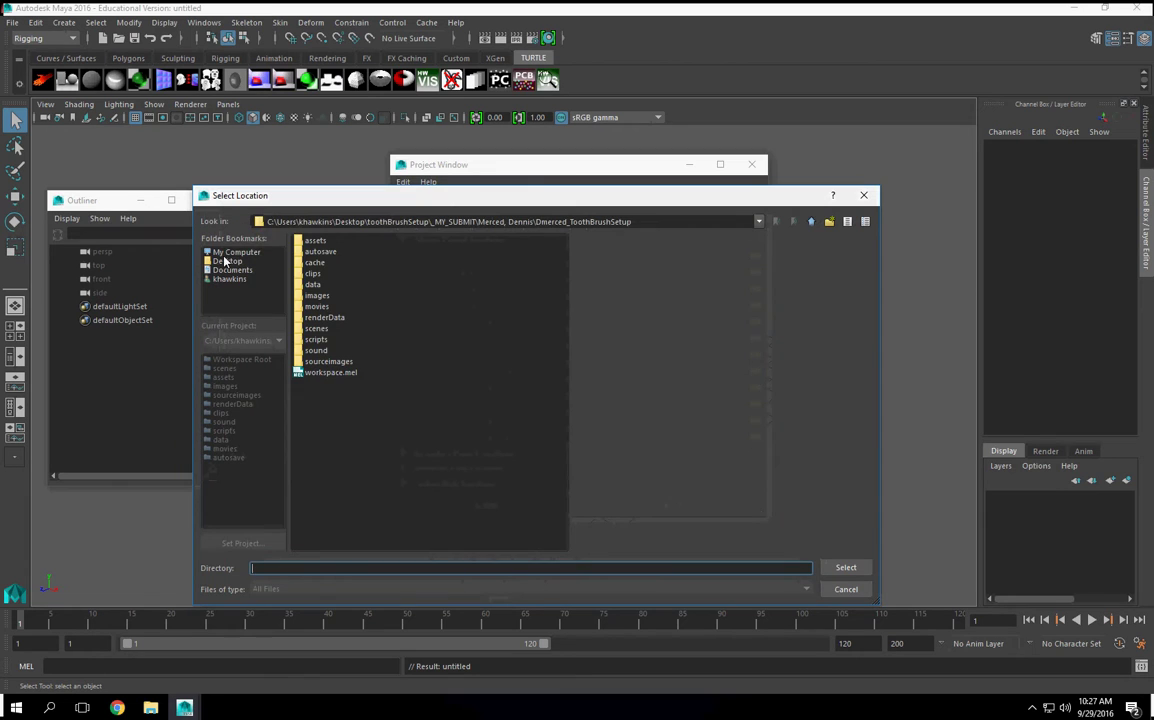
left_click(232, 252)
double_click(325, 242)
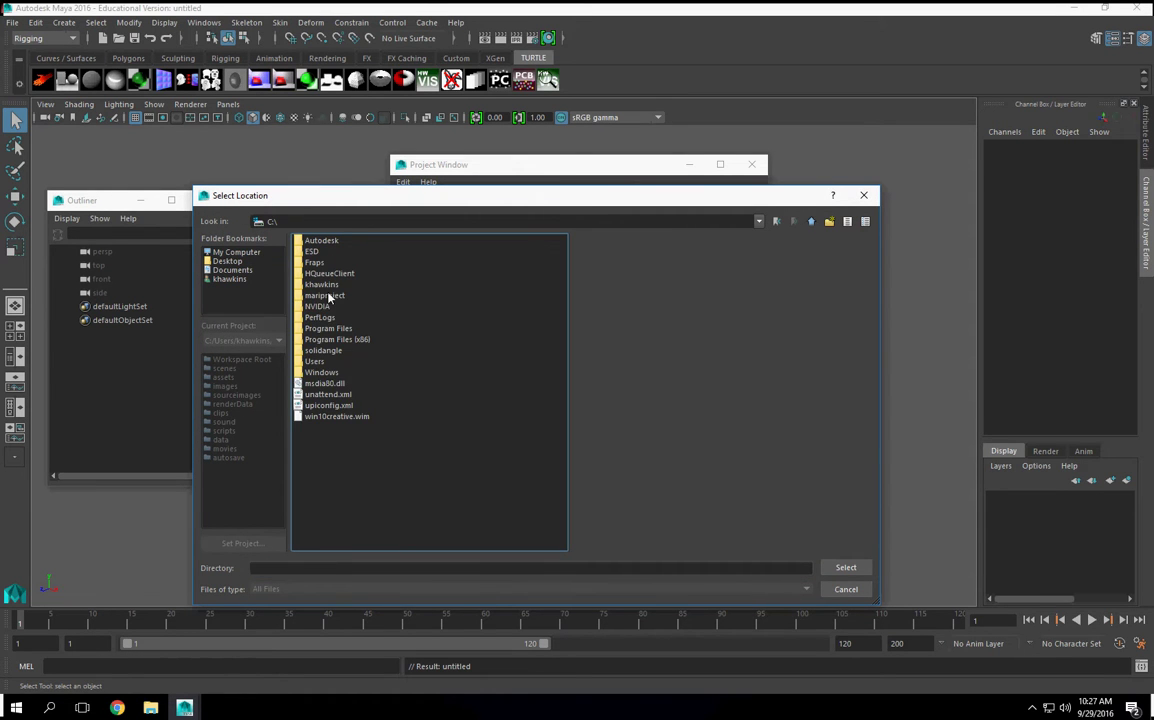
double_click(322, 284)
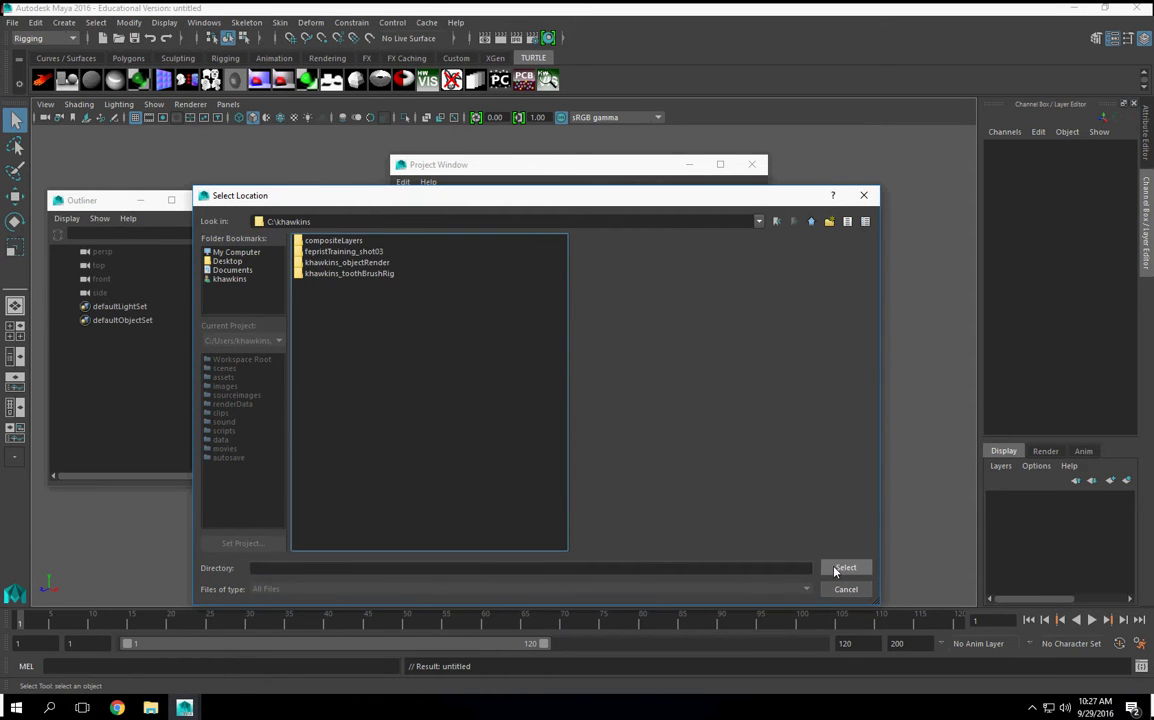
left_click(811, 222)
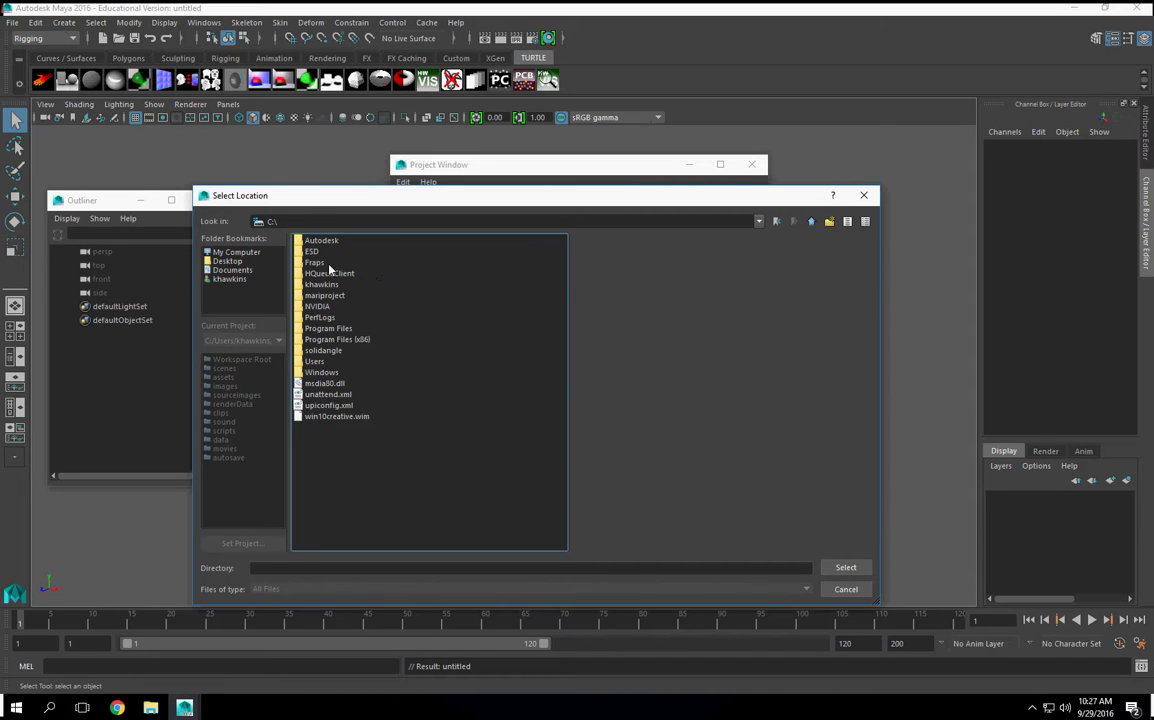
left_click(322, 285)
left_click(845, 567)
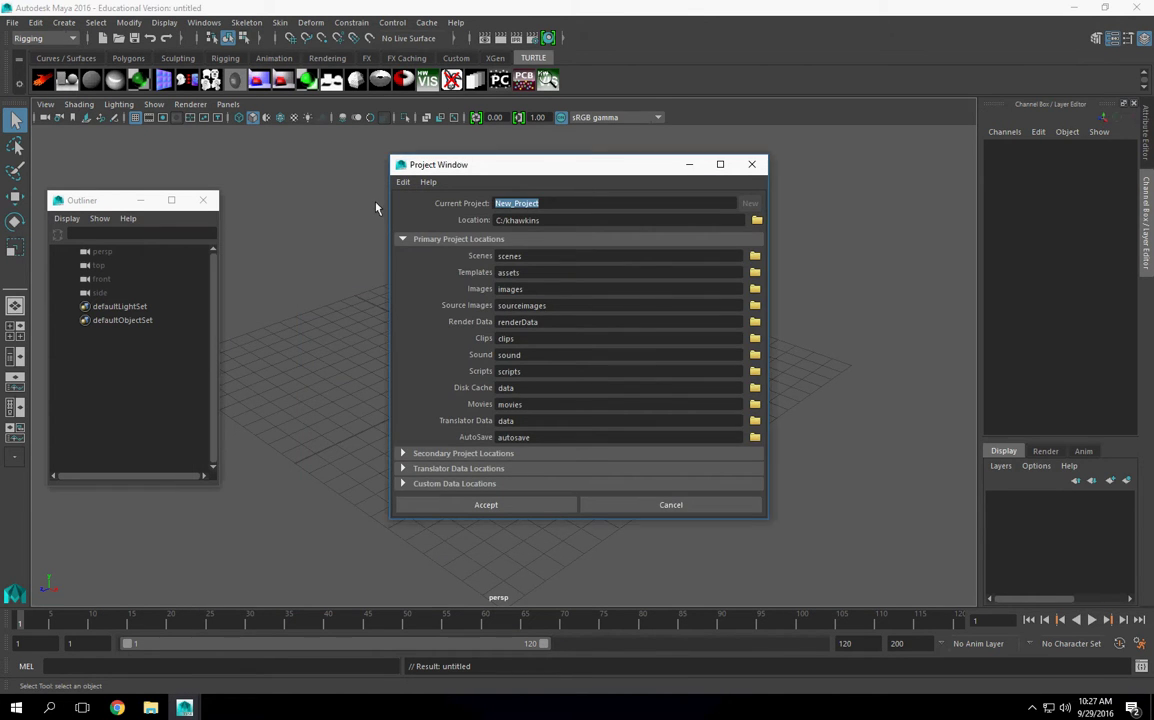
type("khawkins_alienEyeRig")
left_click(489, 506)
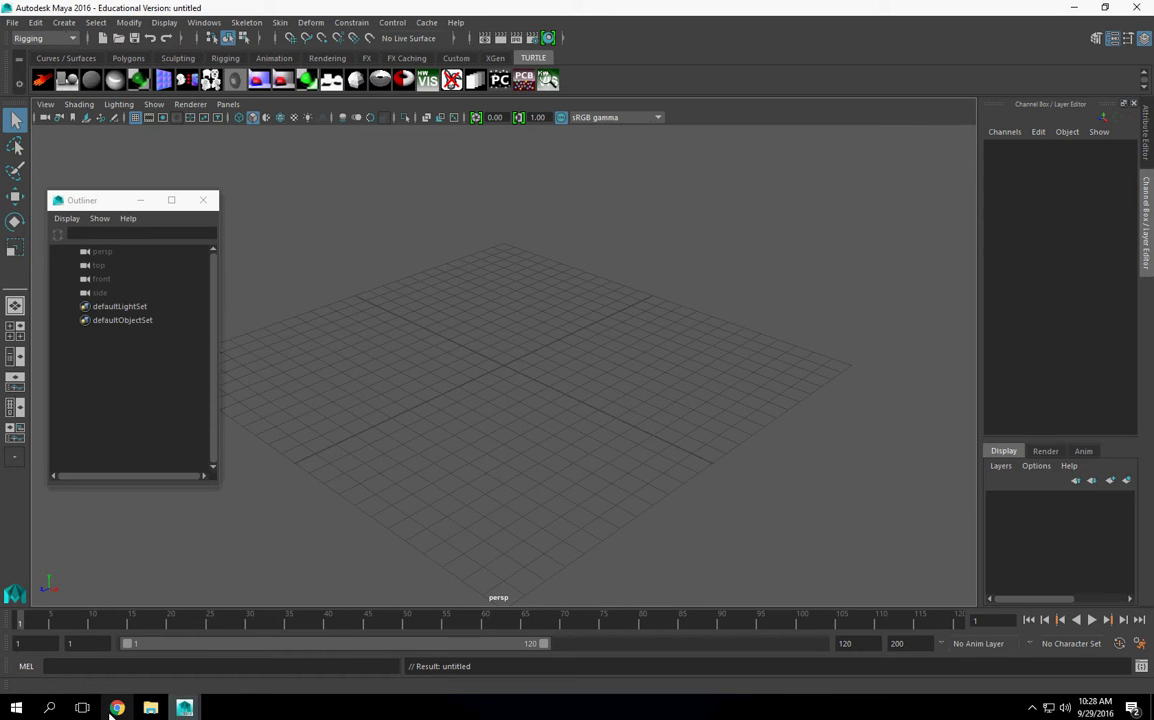
- Switch to Chrome and show the downloaded alienEyeModel_summer2016 file in its folder
left_click(116, 707)
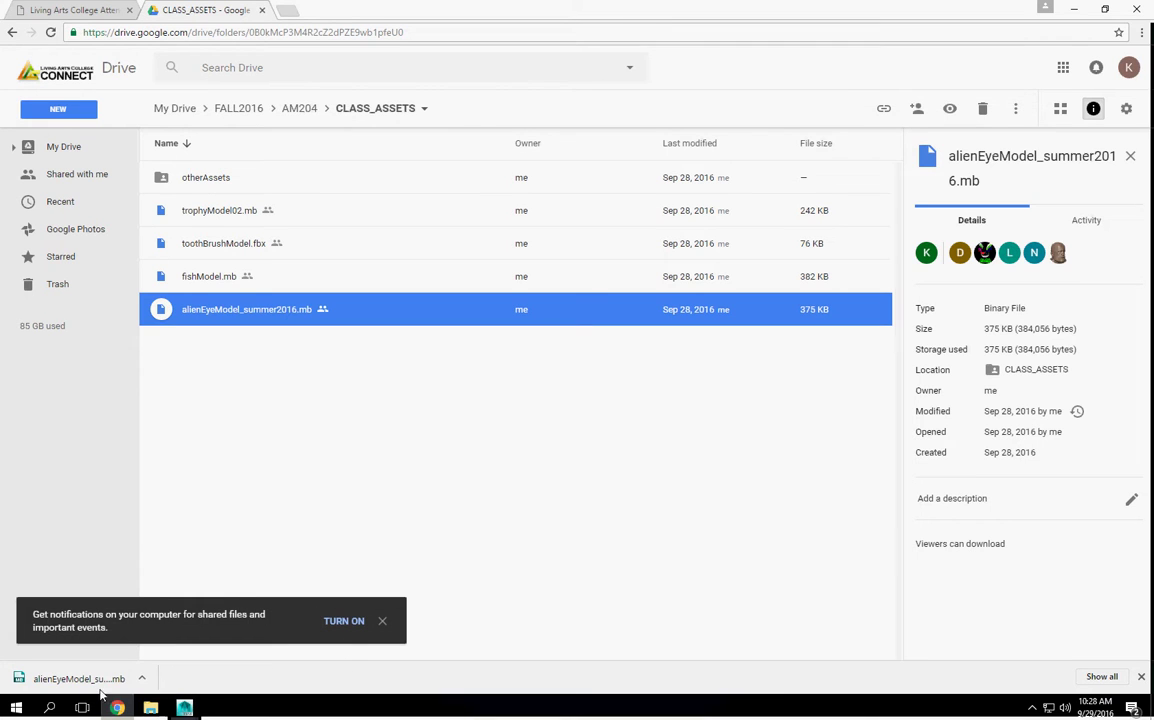
left_click(142, 679)
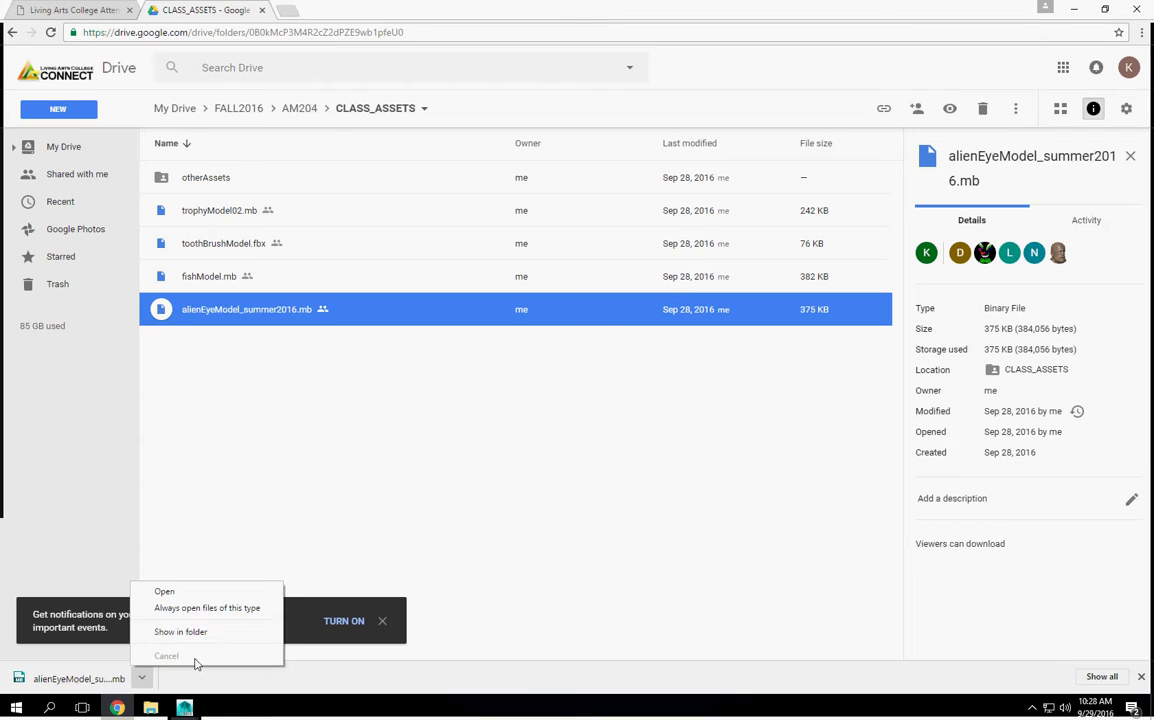
left_click(190, 568)
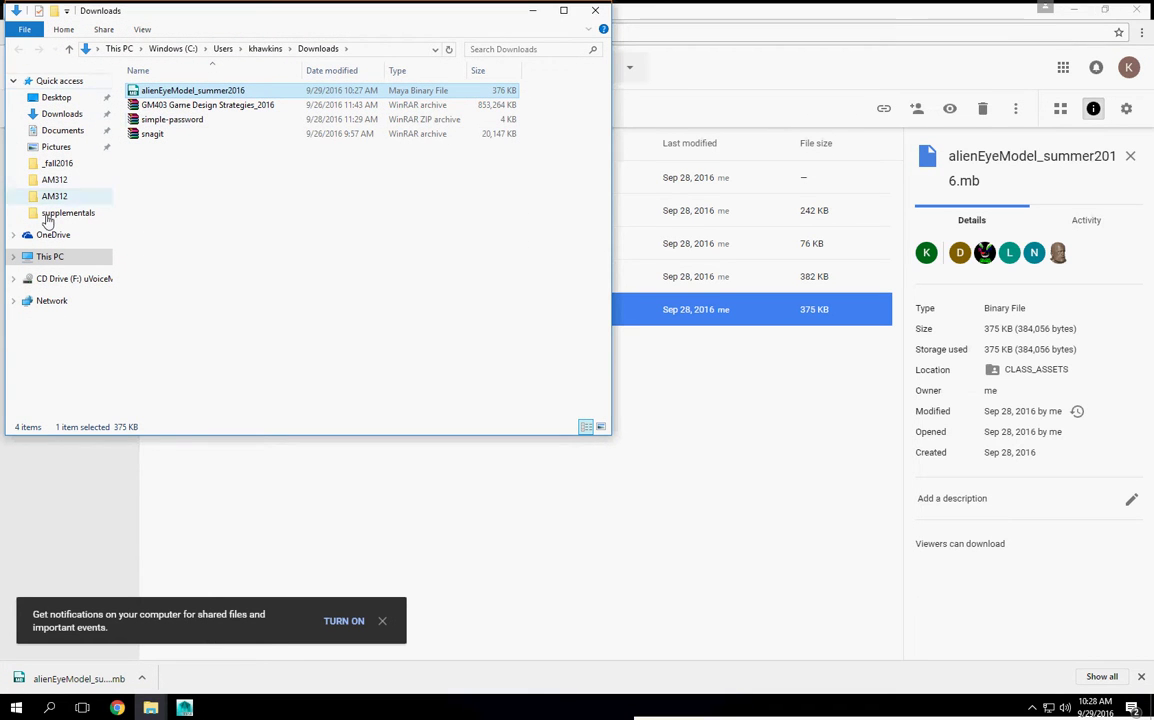
- Paste the alienEyeModel_summer2016 file into the scenes folder of the new alienEyeRig project on drive C
left_click(50, 257)
double_click(330, 228)
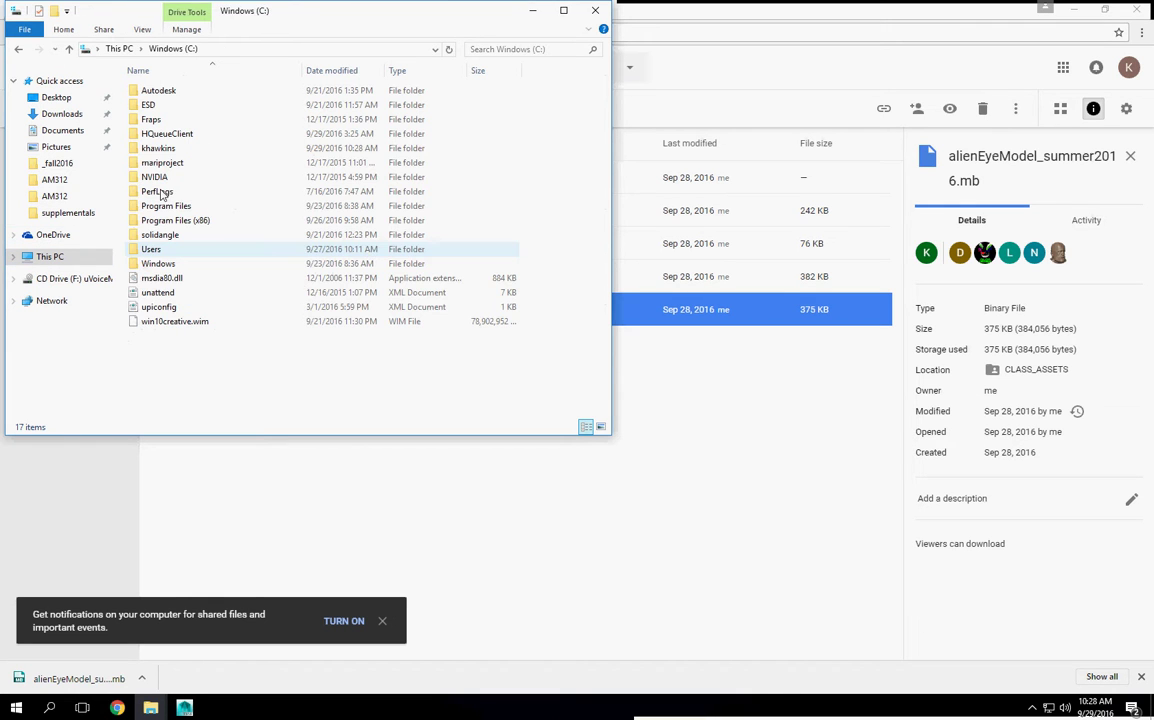
left_click(160, 148)
double_click(163, 149)
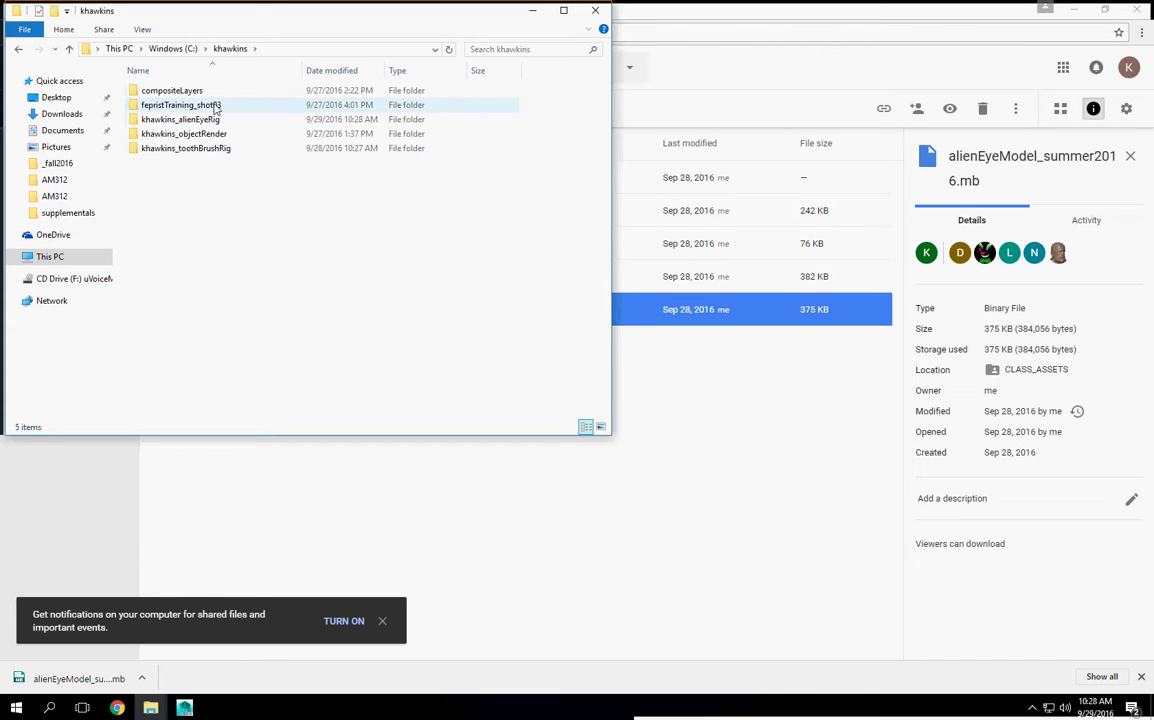
double_click(203, 120)
double_click(200, 206)
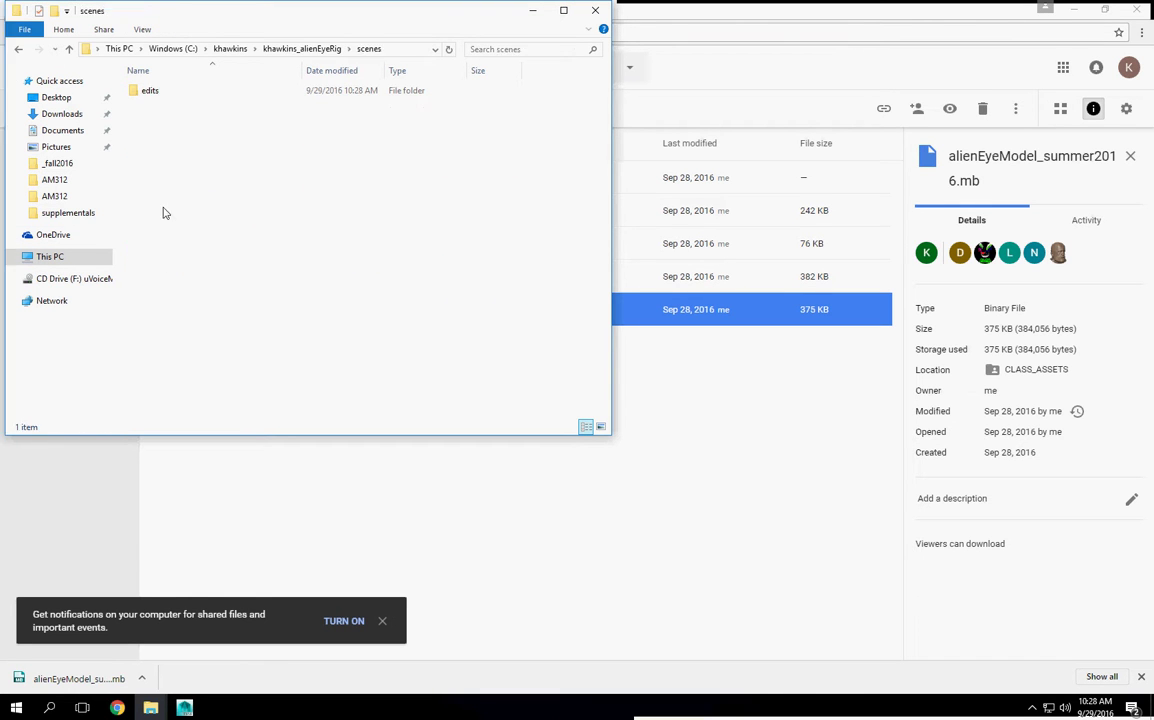
key("ctrl+v")
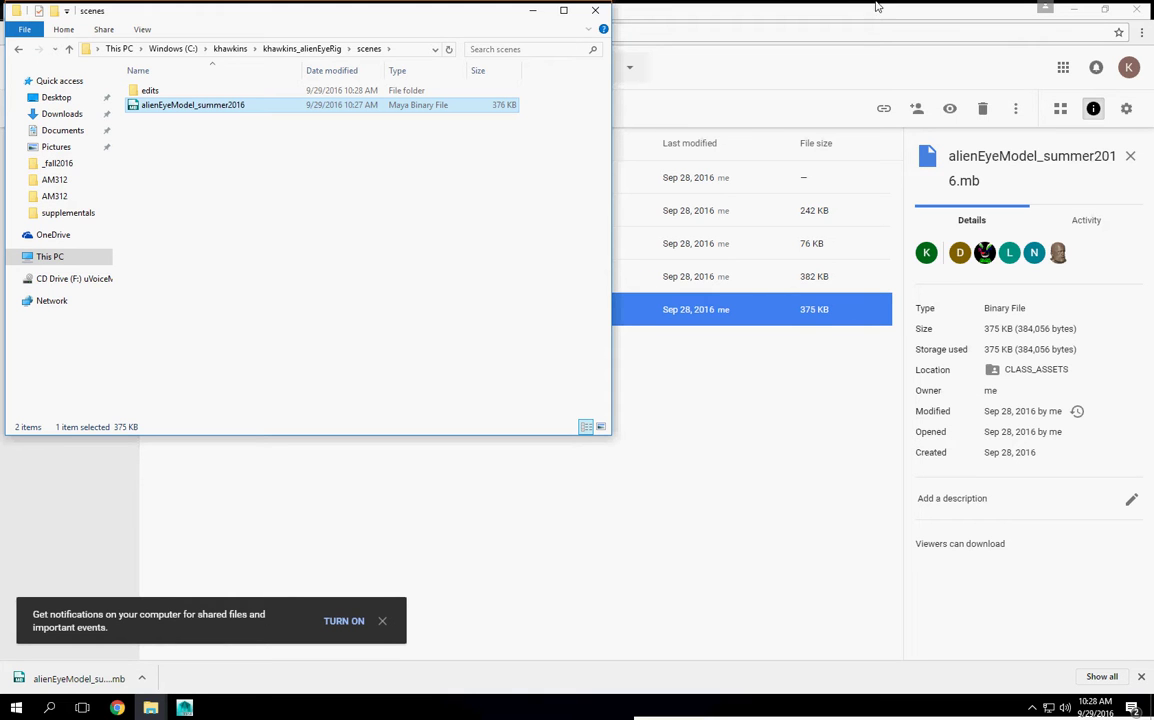
- Minimize the Chrome and File Explorer windows to return to Maya
left_click(952, 8)
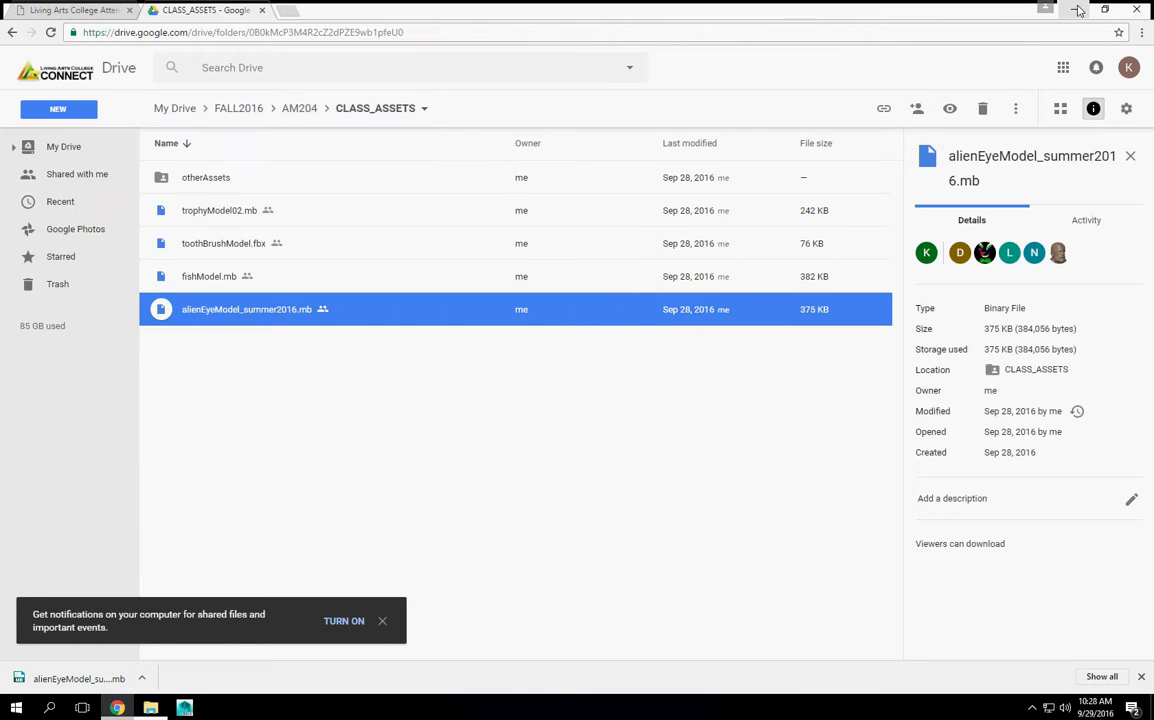
left_click(1075, 9)
left_click(532, 10)
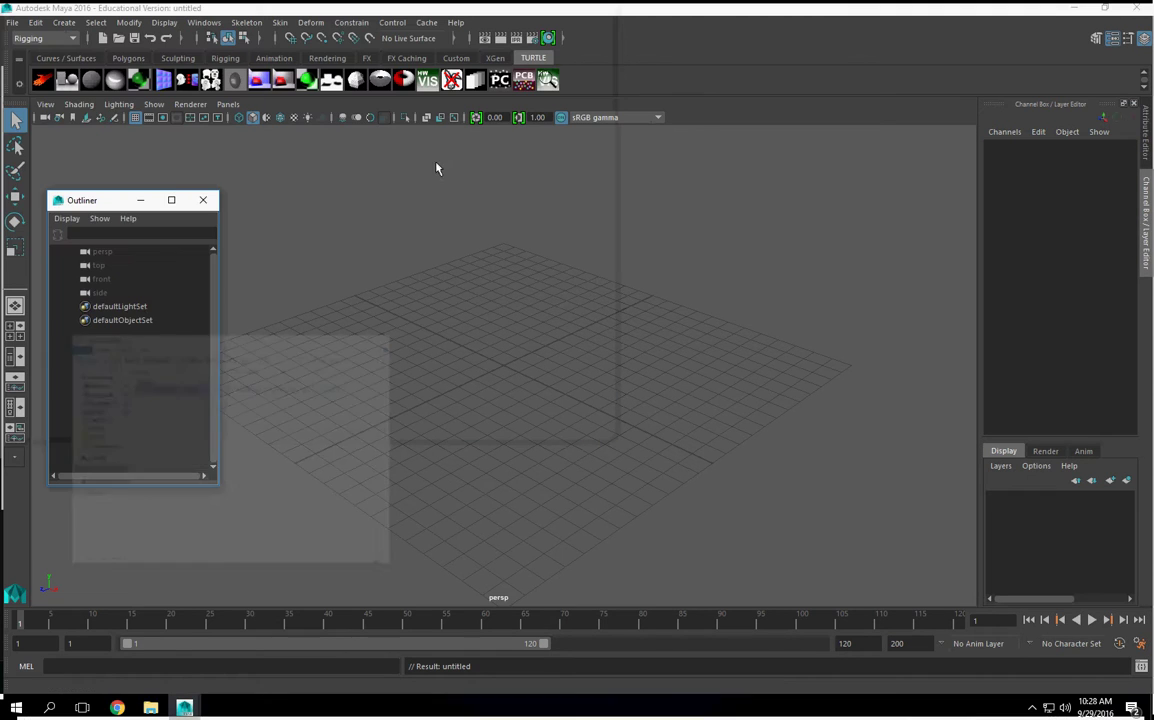
left_click(10, 23)
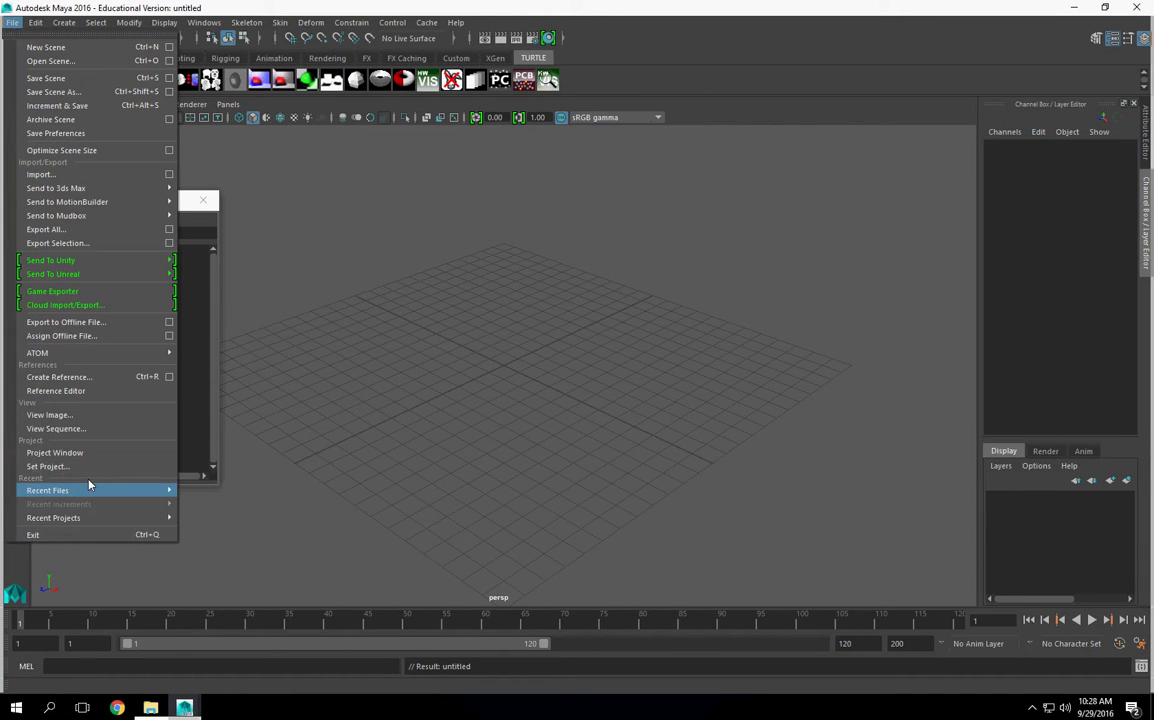
left_click(87, 475)
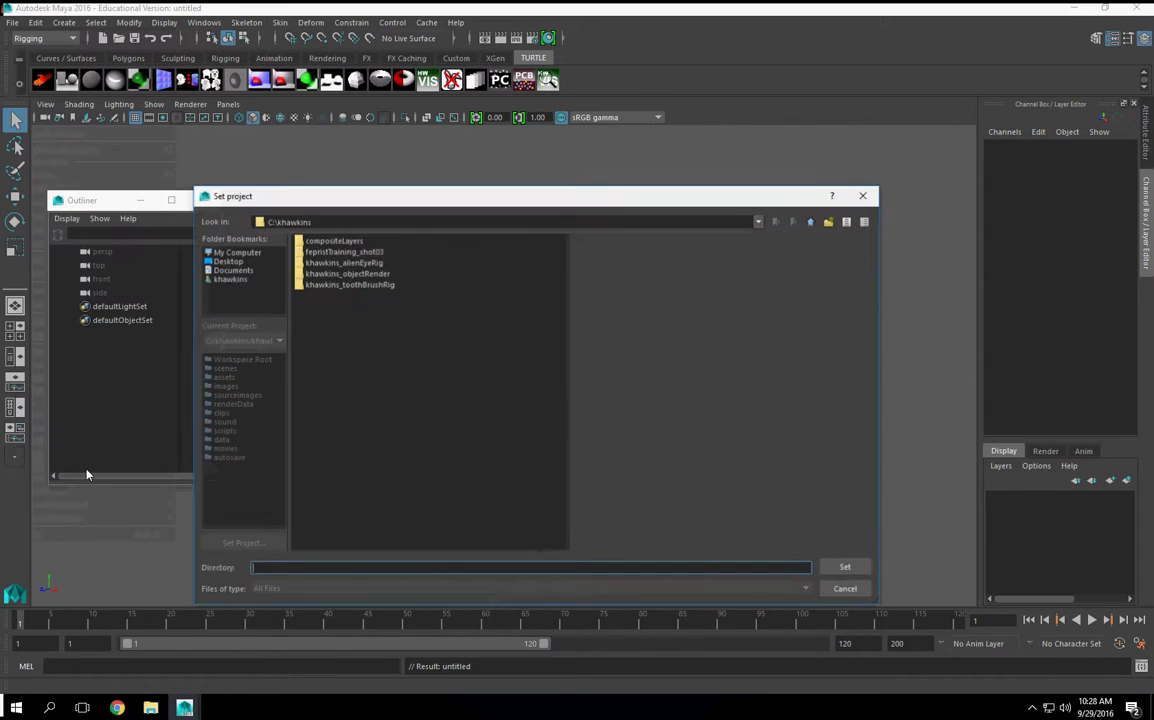
double_click(370, 263)
double_click(317, 329)
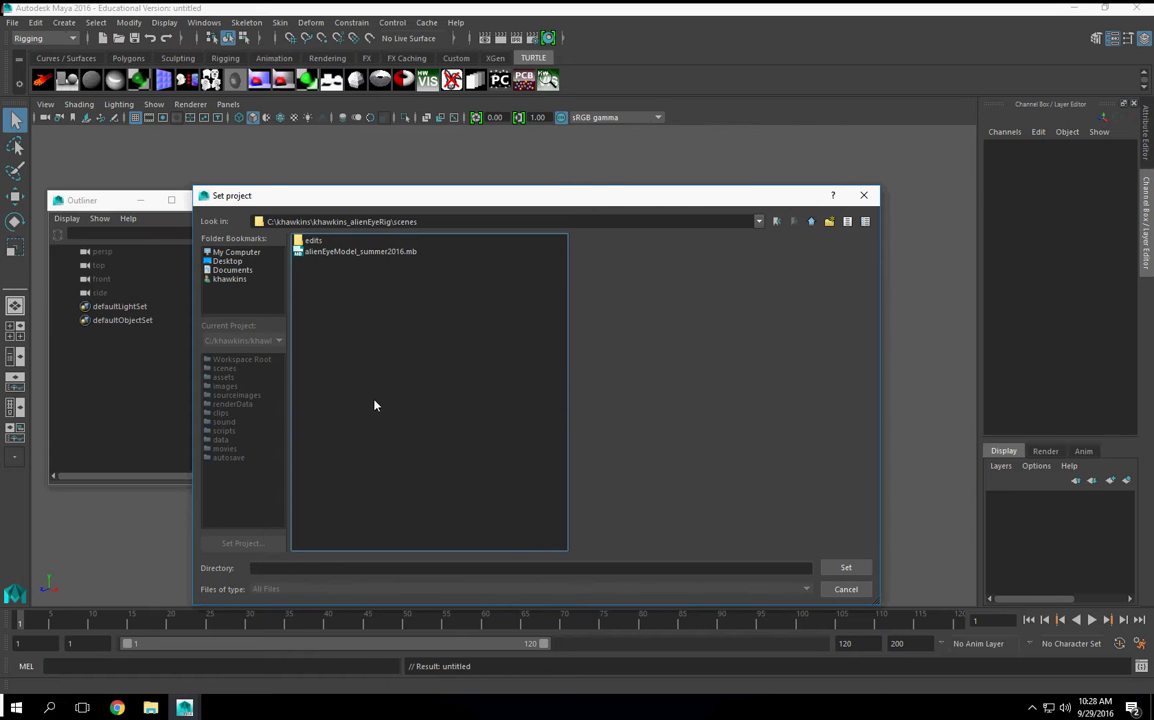
left_click(864, 195)
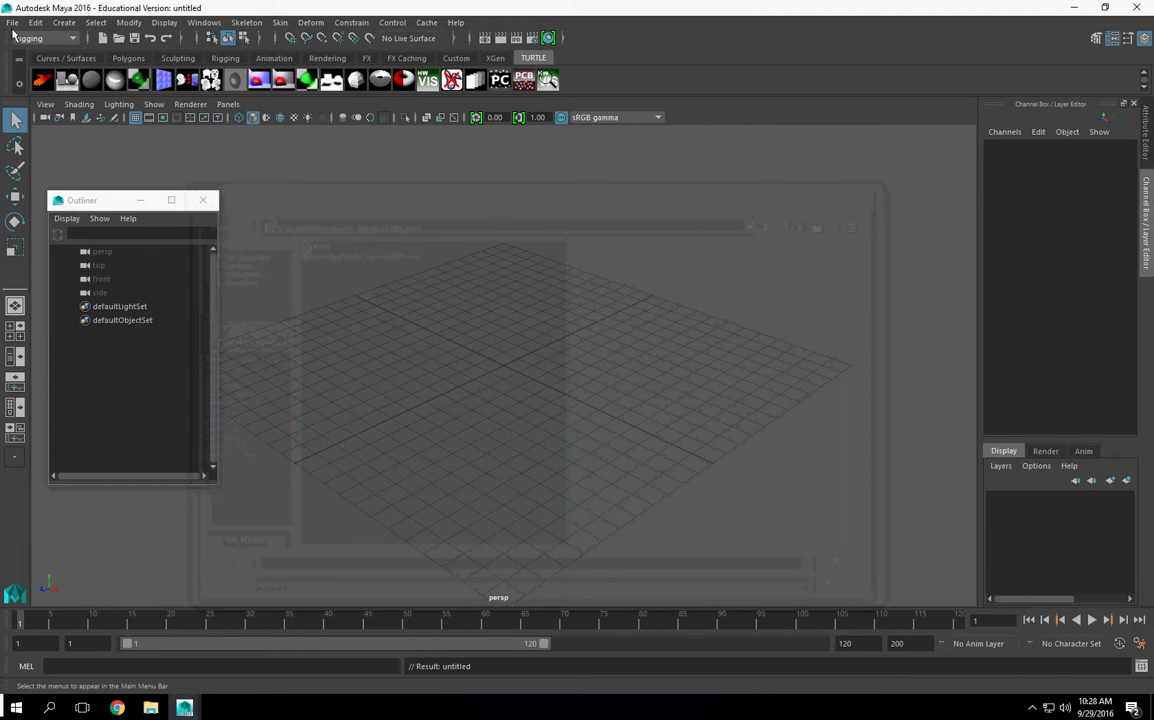
- Reference alienEyeModel_summer2016.mb from the project's scenes folder into the empty scene and frame the whole model
left_click(12, 22)
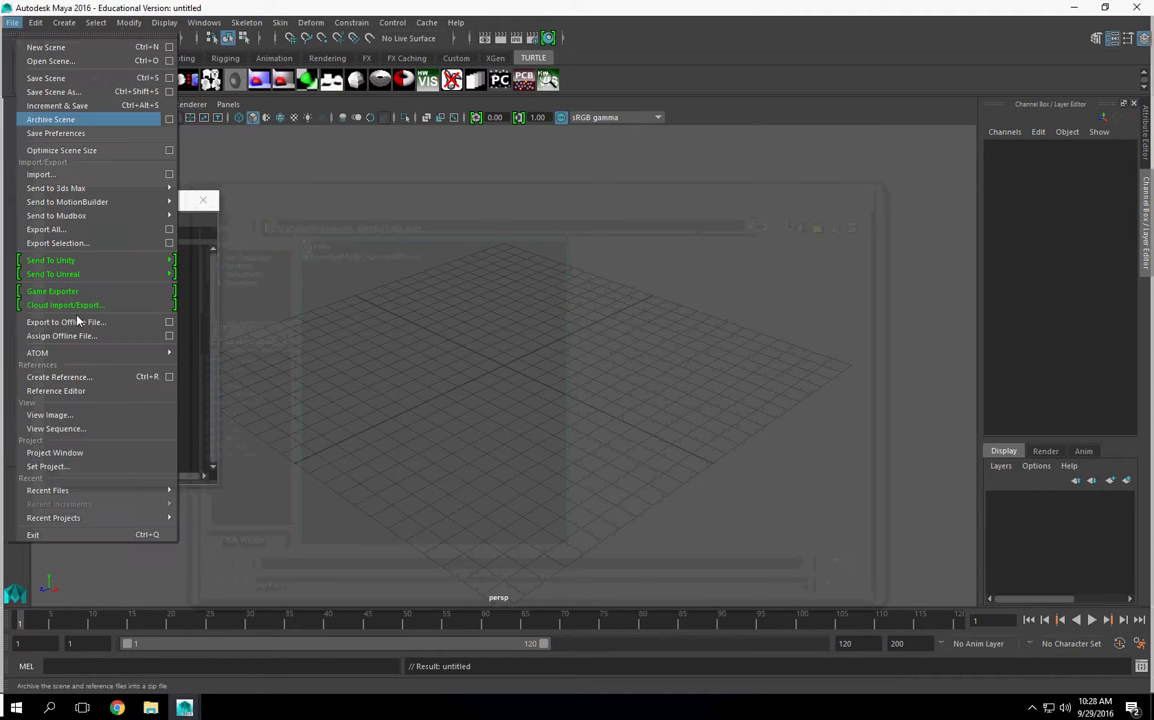
left_click(82, 377)
left_click(303, 252)
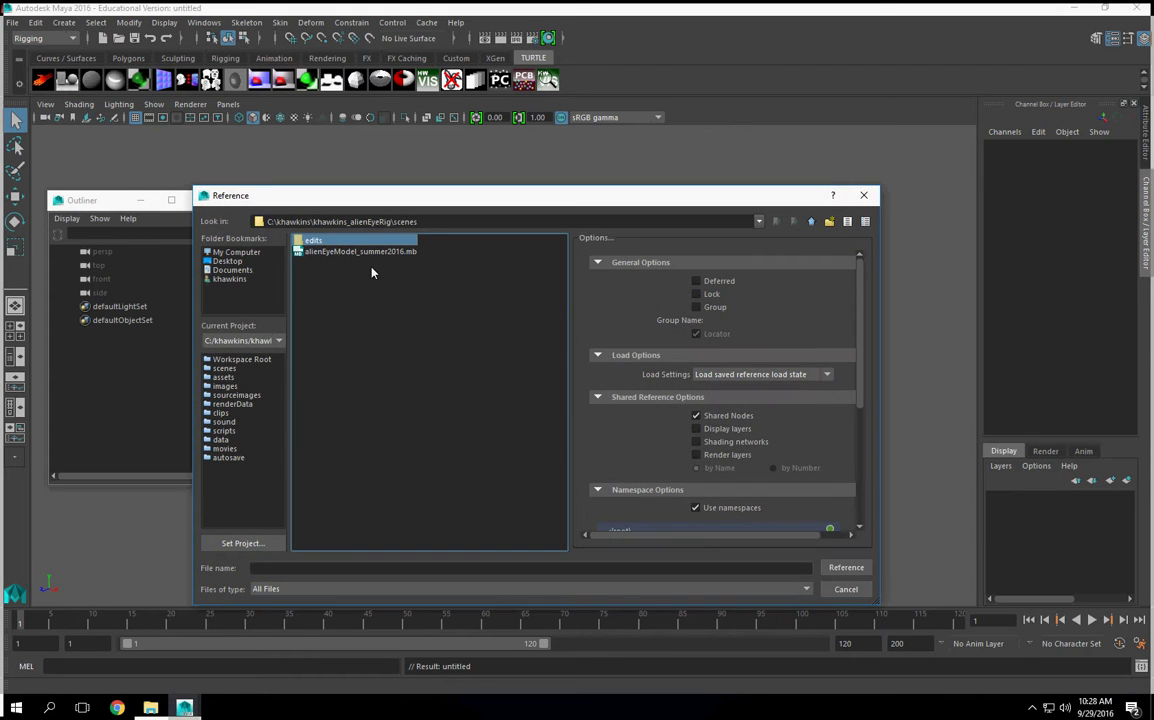
left_click(845, 568)
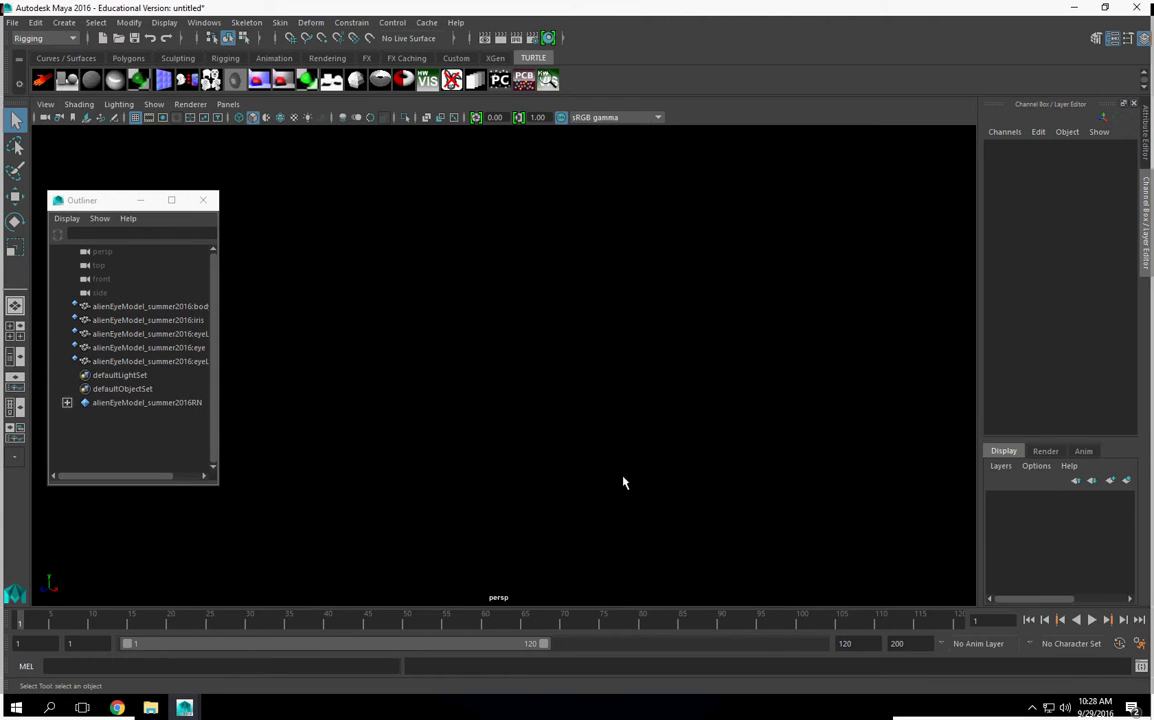
scroll(551, 433, "down", 8)
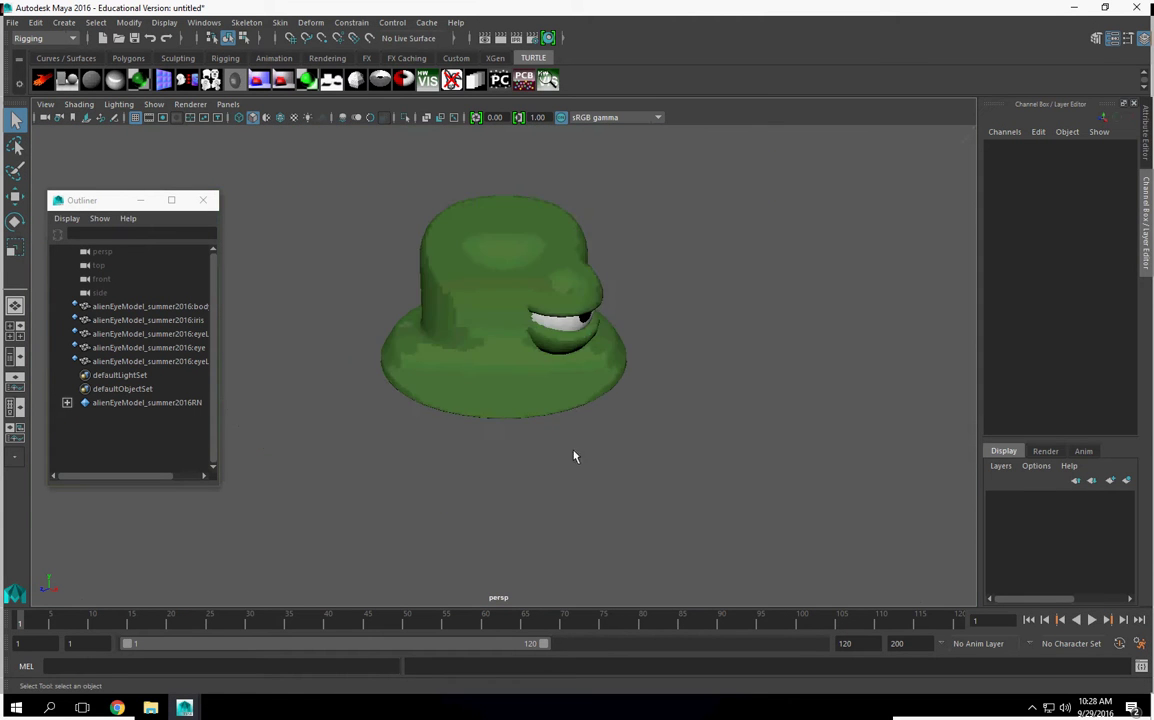
- Inspect the eye area up close and select the iris, eyelids and body in turn to see the model's separate meshes
scroll(572, 454, "up", 3)
left_click_drag(640, 466, 598, 451, "alt")
scroll(598, 451, "up", 8)
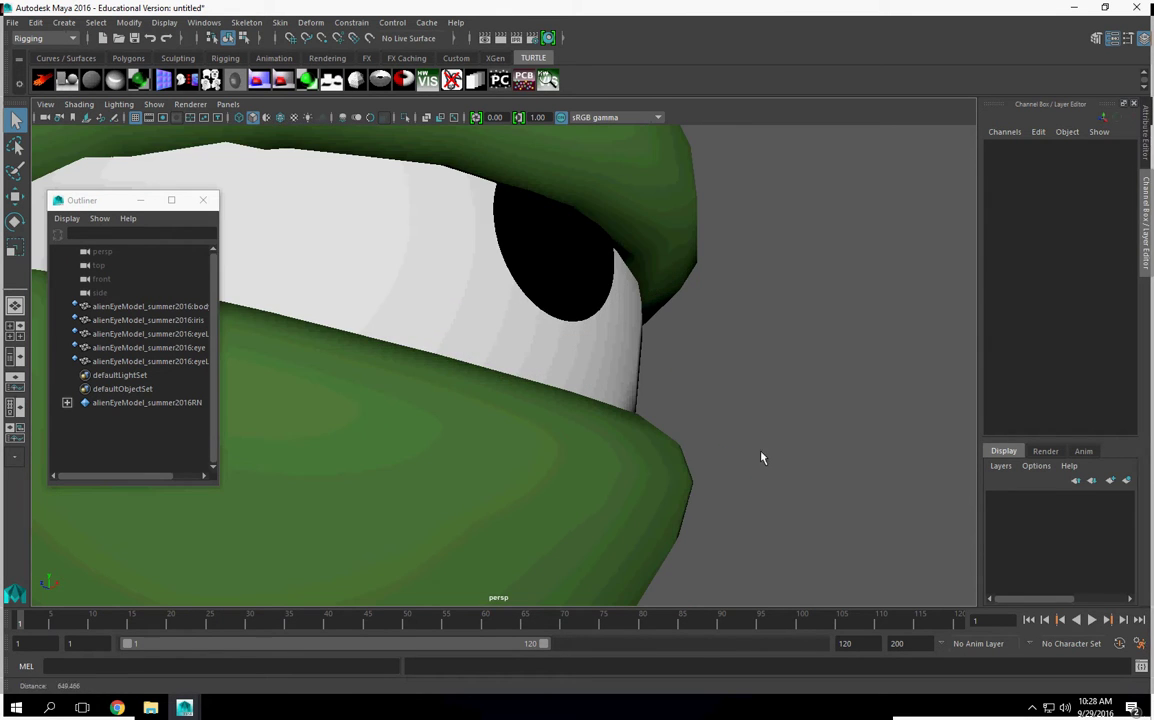
left_click(566, 291)
left_click_drag(566, 291, 691, 413, "alt")
scroll(564, 276, "down", 3)
left_click(530, 255)
left_click(572, 489)
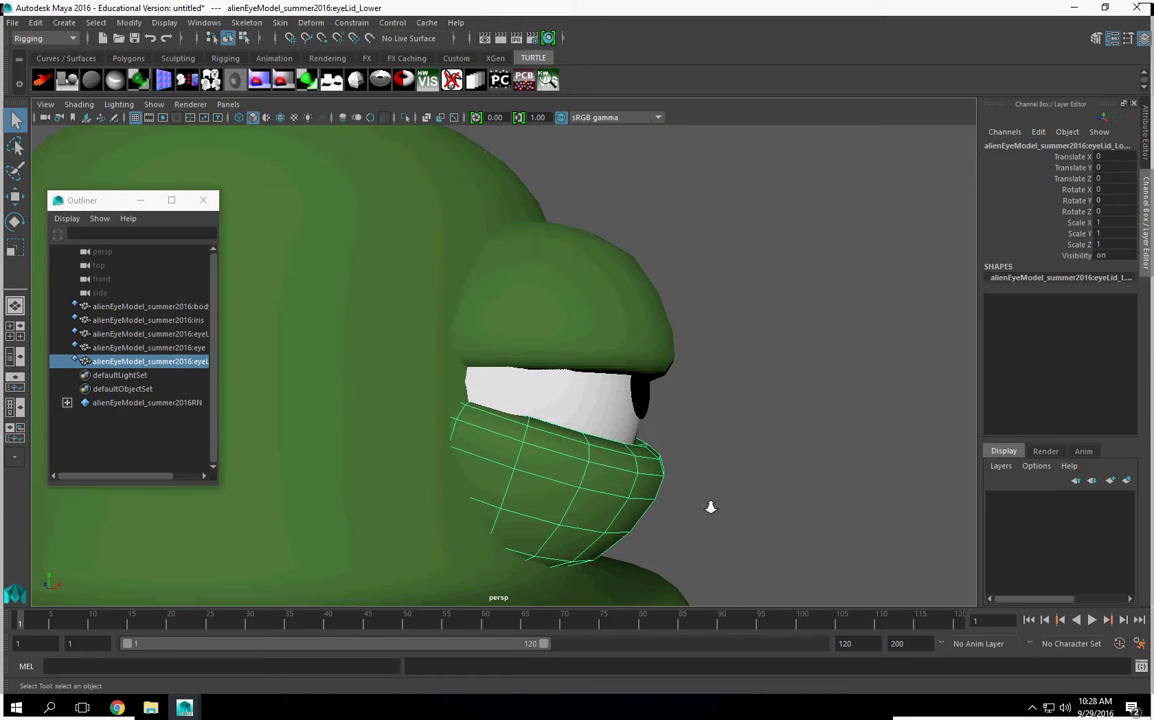
scroll(459, 441, "down", 5)
left_click(459, 441)
mouse_move(556, 507)
left_mouse_down("alt")
mouse_move(495, 428)
mouse_move(585, 546)
mouse_move(534, 527)
mouse_move(556, 508)
left_mouse_up("alt")
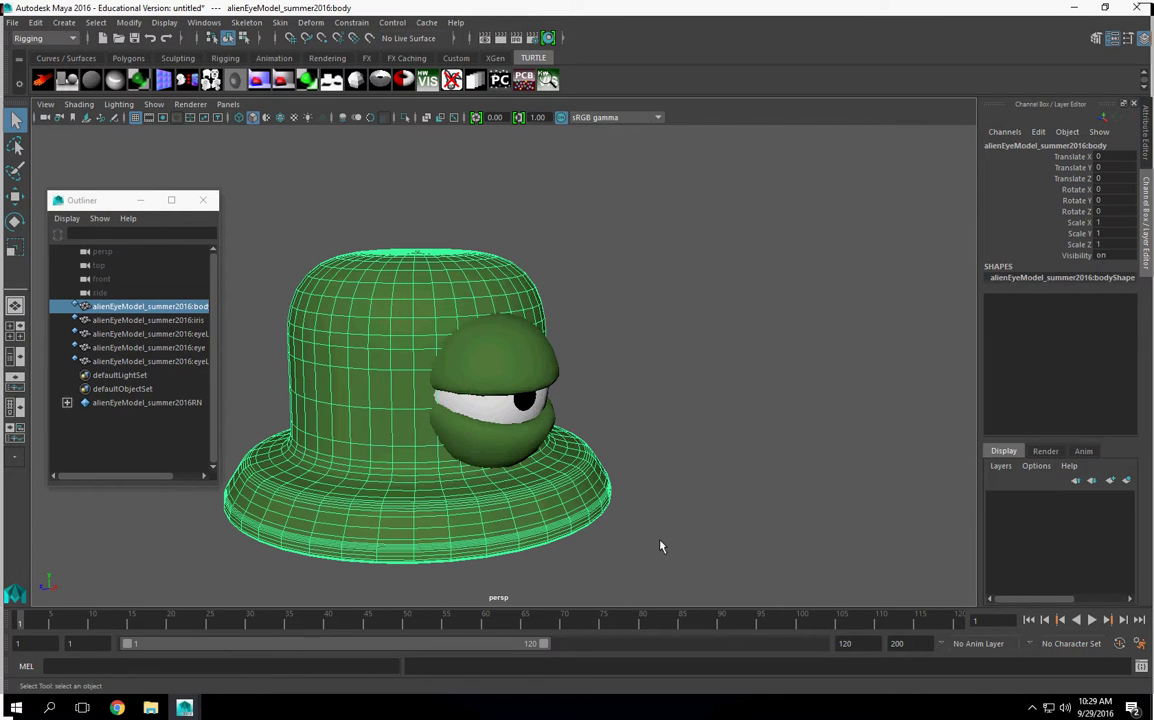
- Examine the alien from several angles and select the upper eyelid for a closer view of the eye
middle_click_drag(667, 448, 732, 428, "alt")
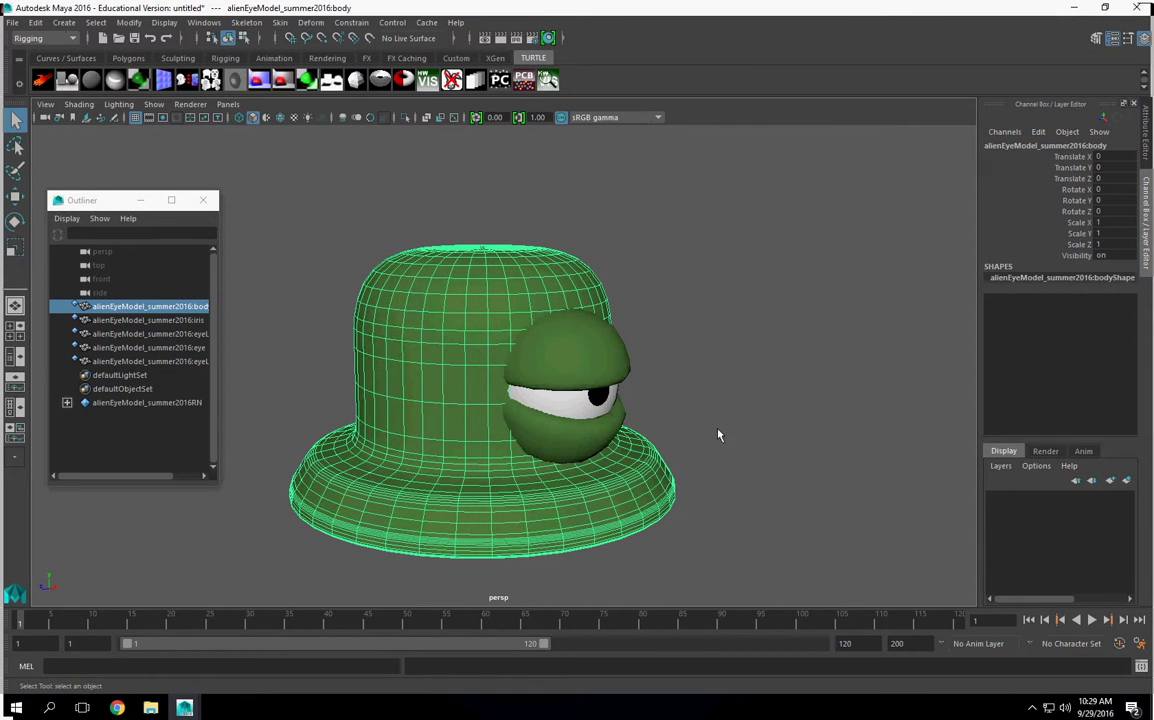
scroll(731, 415, "up", 3)
left_click_drag(542, 438, 574, 443, "alt")
right_click_drag(574, 443, 508, 420, "alt")
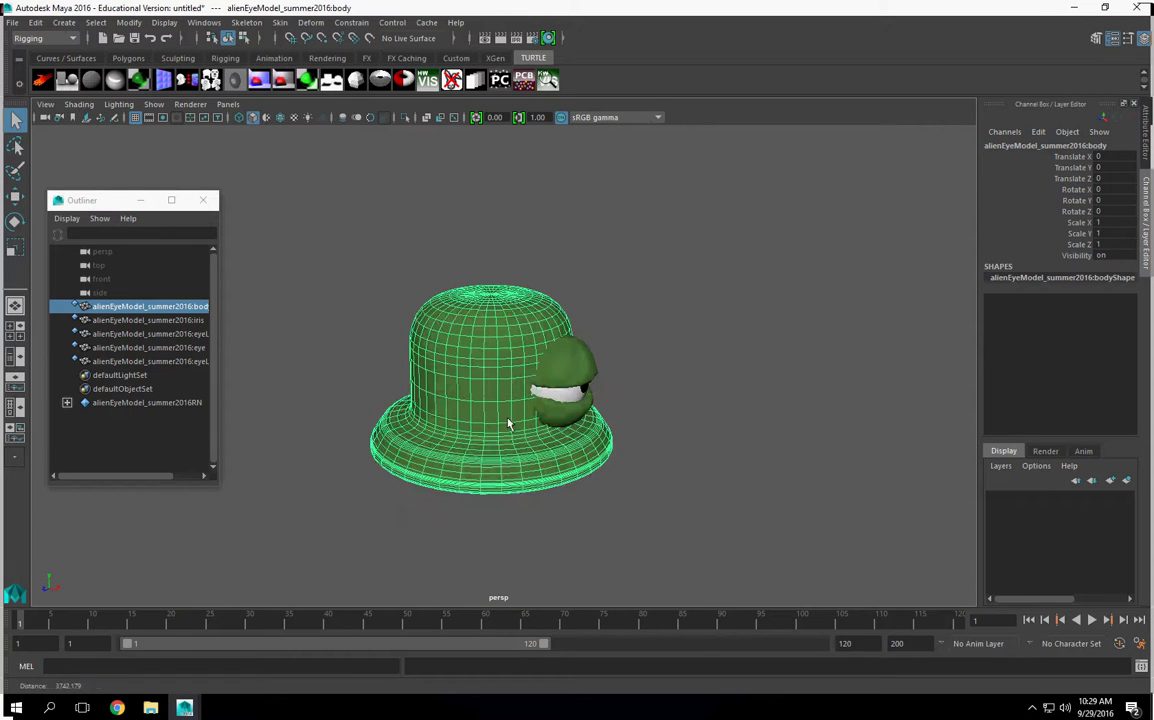
left_click_drag(573, 462, 551, 420, "alt")
right_click_drag(580, 428, 783, 466, "alt")
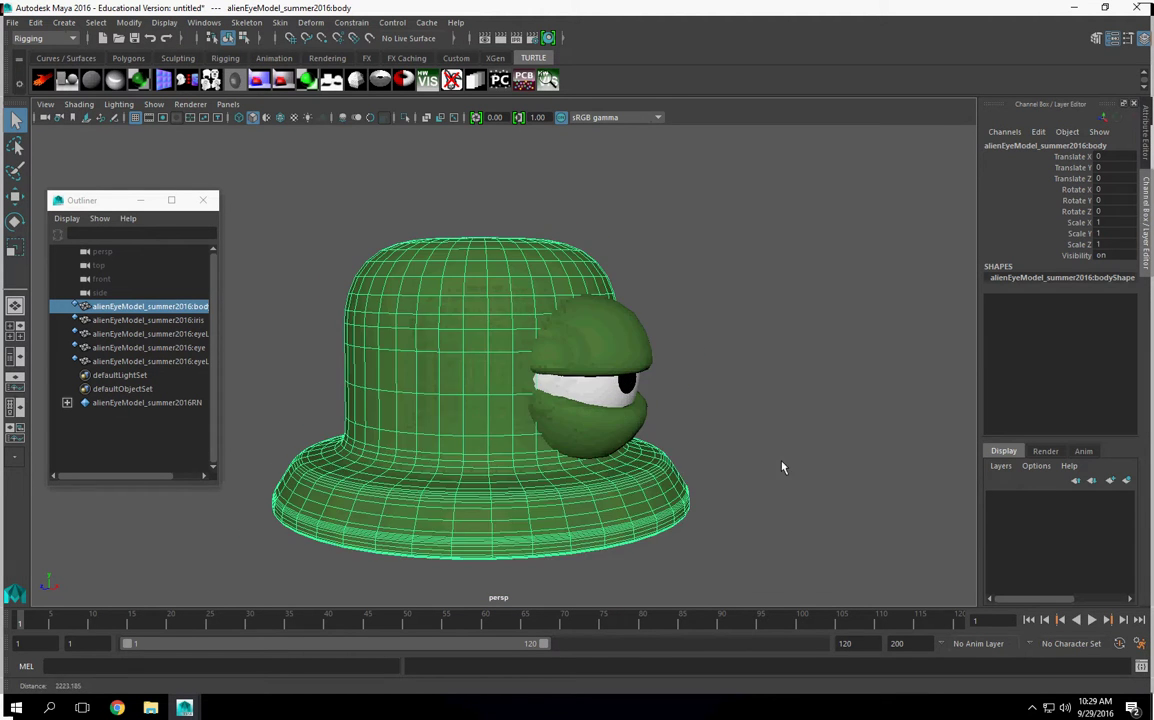
left_click(636, 335)
middle_click_drag(719, 466, 605, 428, "alt")
right_click_drag(225, 340, 306, 353, "alt")
left_click_drag(306, 353, 340, 353, "alt")
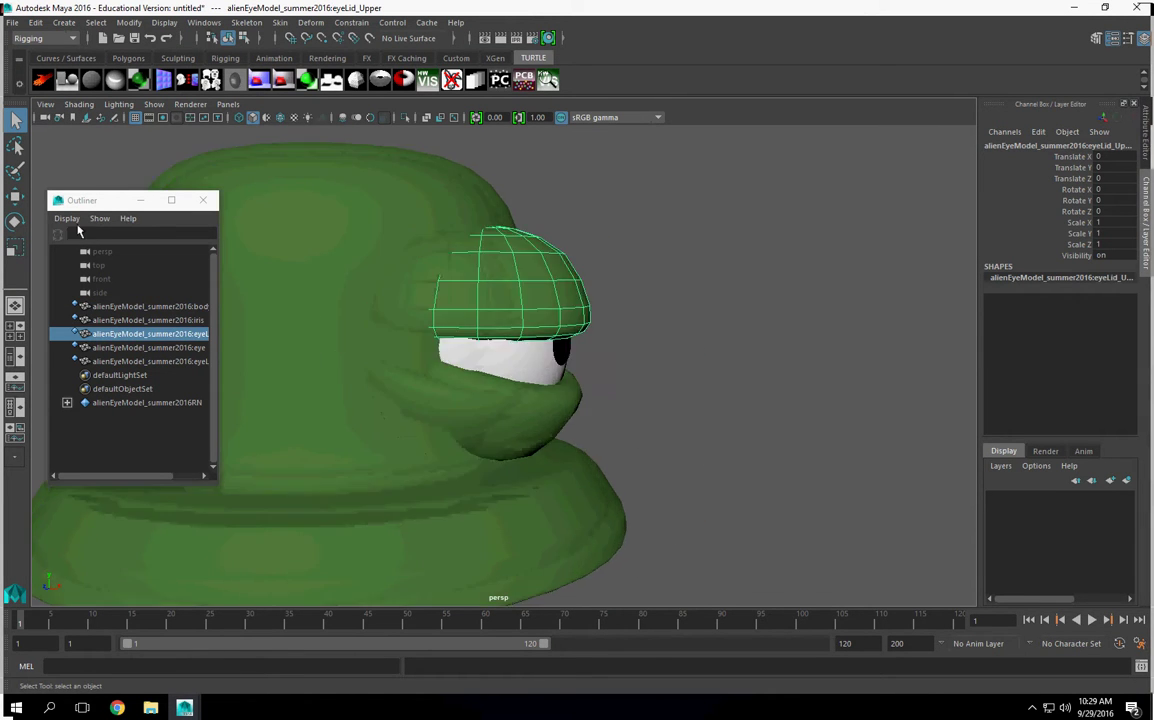
- Try rotating the upper and lower eyelids about their default pivots, undo each test, and deselect everything
left_click(15, 221)
left_click_drag(484, 218, 523, 200)
key("ctrl+z")
left_click(536, 424)
left_click_drag(522, 372, 535, 344)
key("ctrl+z")
left_click(507, 326)
left_click(481, 336, "shift")
key("ctrl+z")
left_click_drag(636, 404, 700, 395, "alt")
left_click(840, 407)
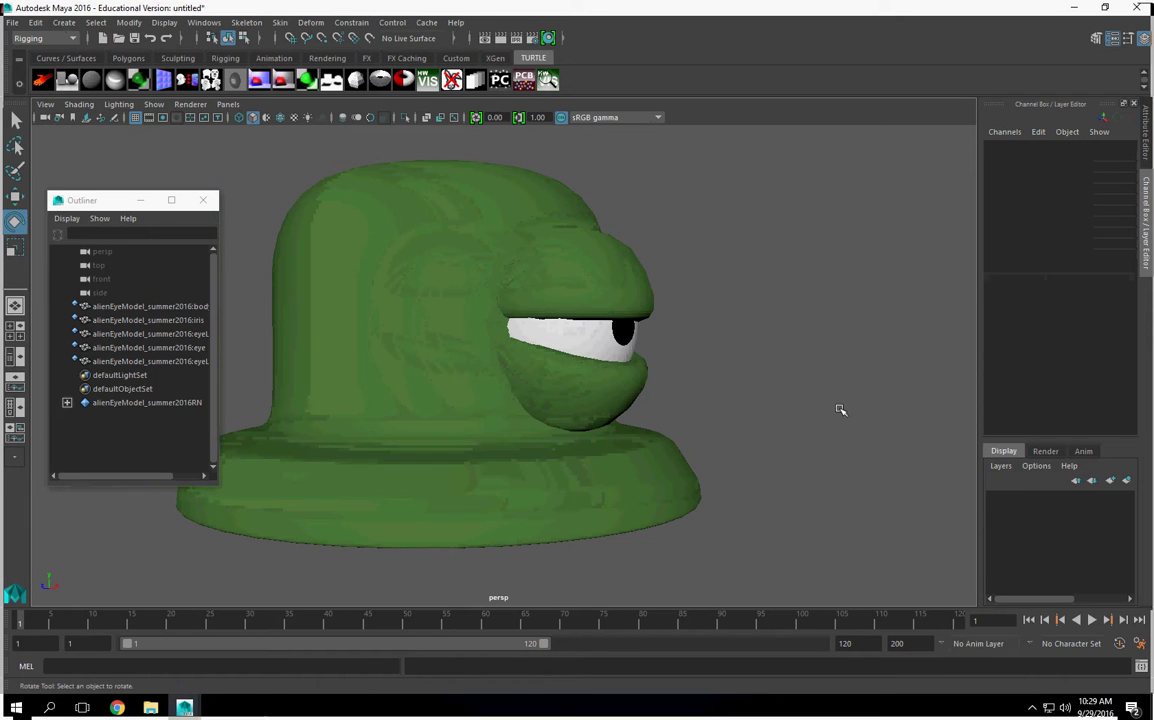
- Create a NURBS circle at the origin and scale it uniformly to about 730 so it surrounds the alien's base
left_click_drag(835, 450, 680, 400, "alt")
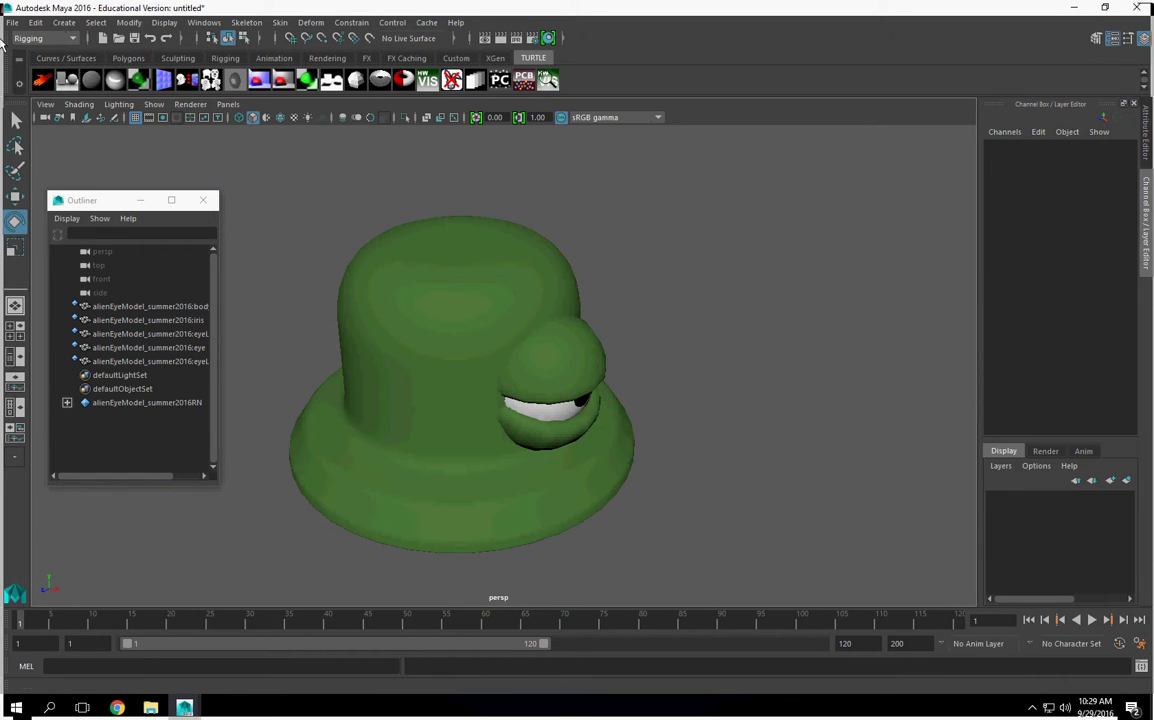
left_click(63, 22)
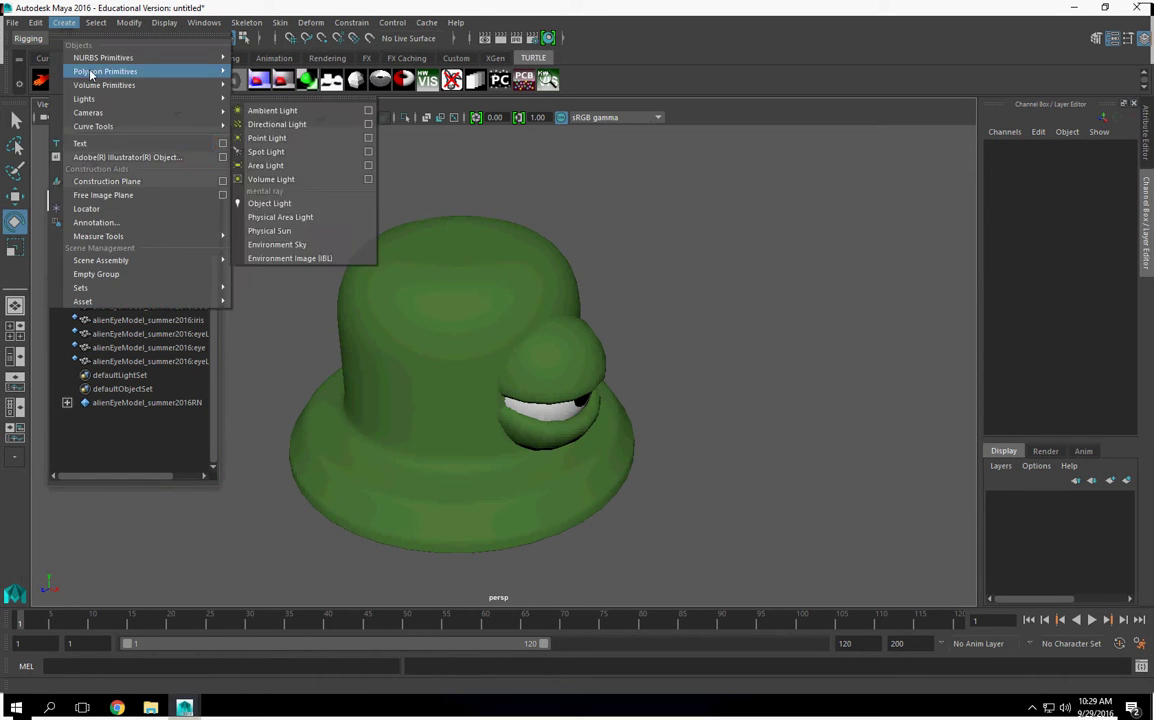
mouse_move(100, 58)
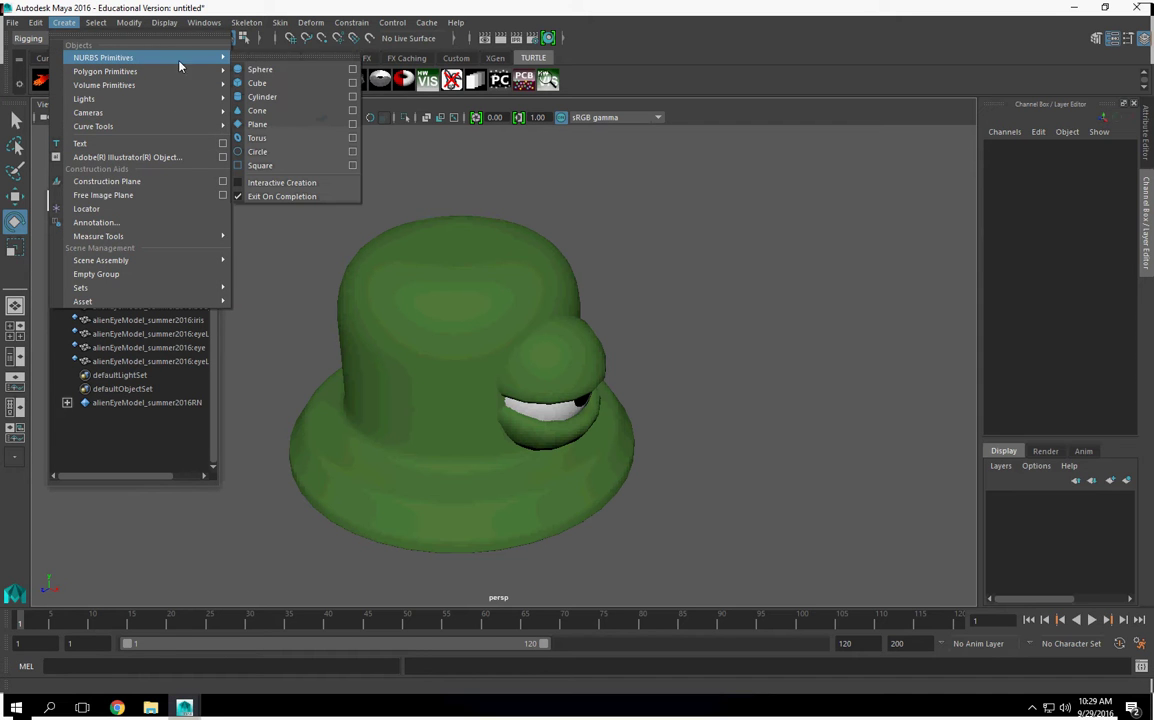
left_click(297, 152)
left_click_drag(474, 366, 760, 440, "alt")
left_click(15, 246)
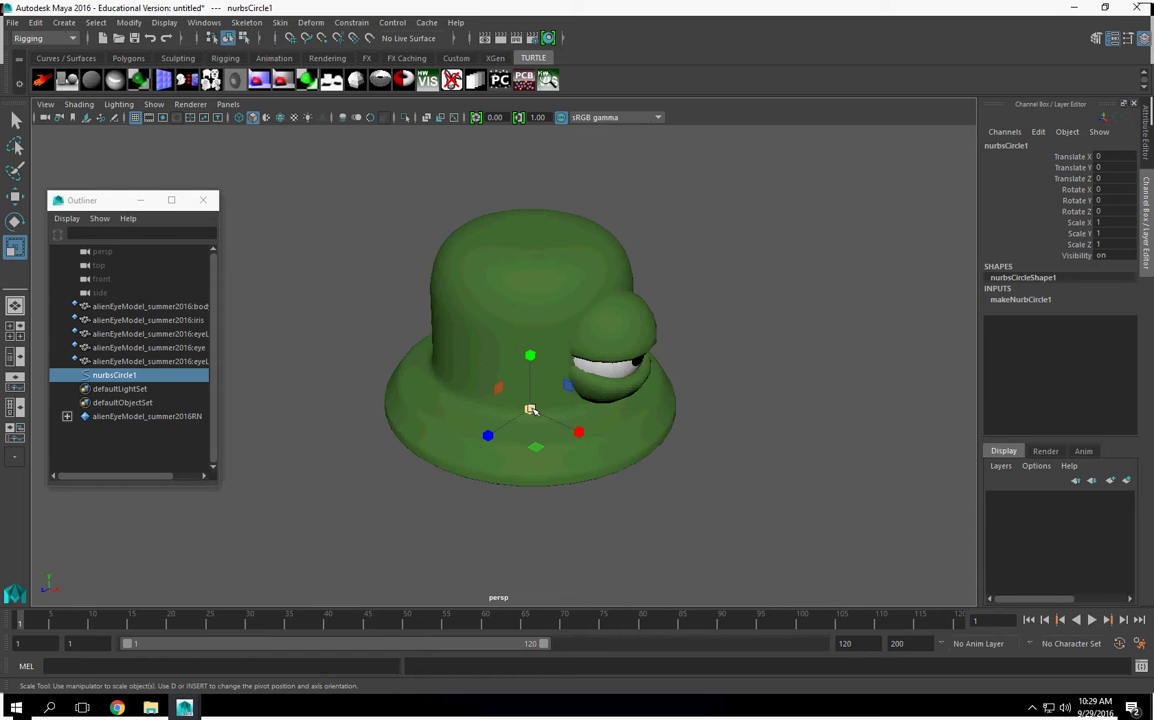
left_click_drag(528, 408, 865, 455)
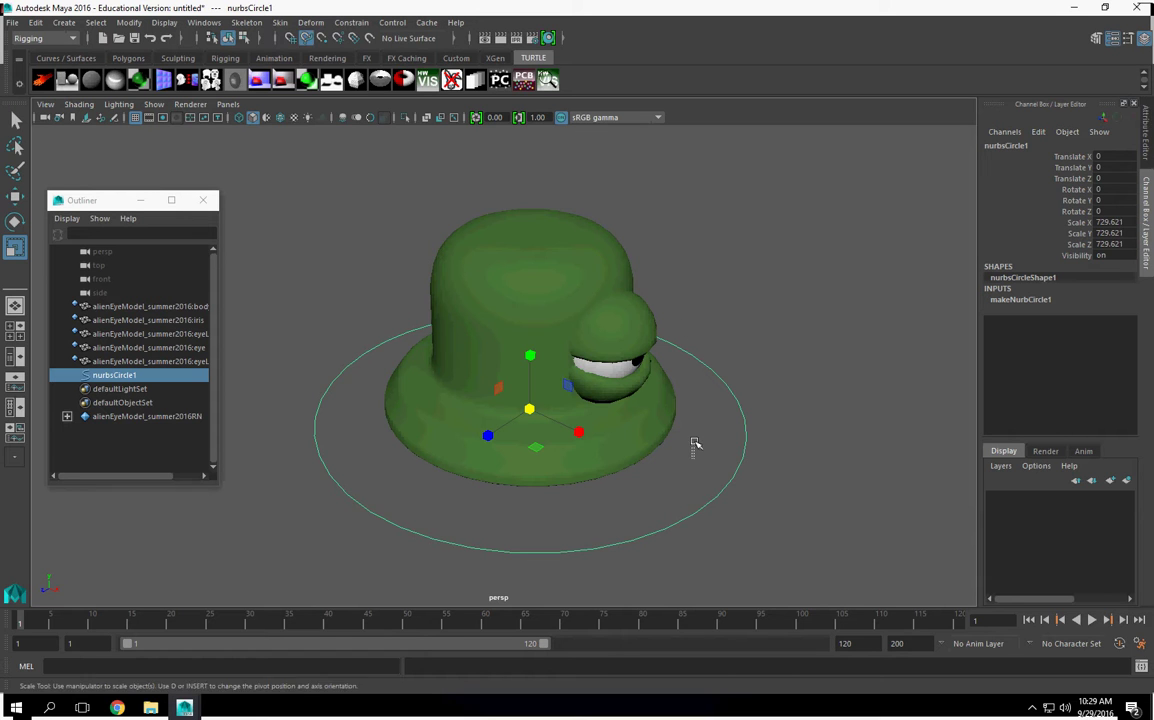
- Reduce the NURBS circle's uniform scale to about 660 for a closer fit around the base
left_click(850, 458)
left_click(721, 488)
key("space")
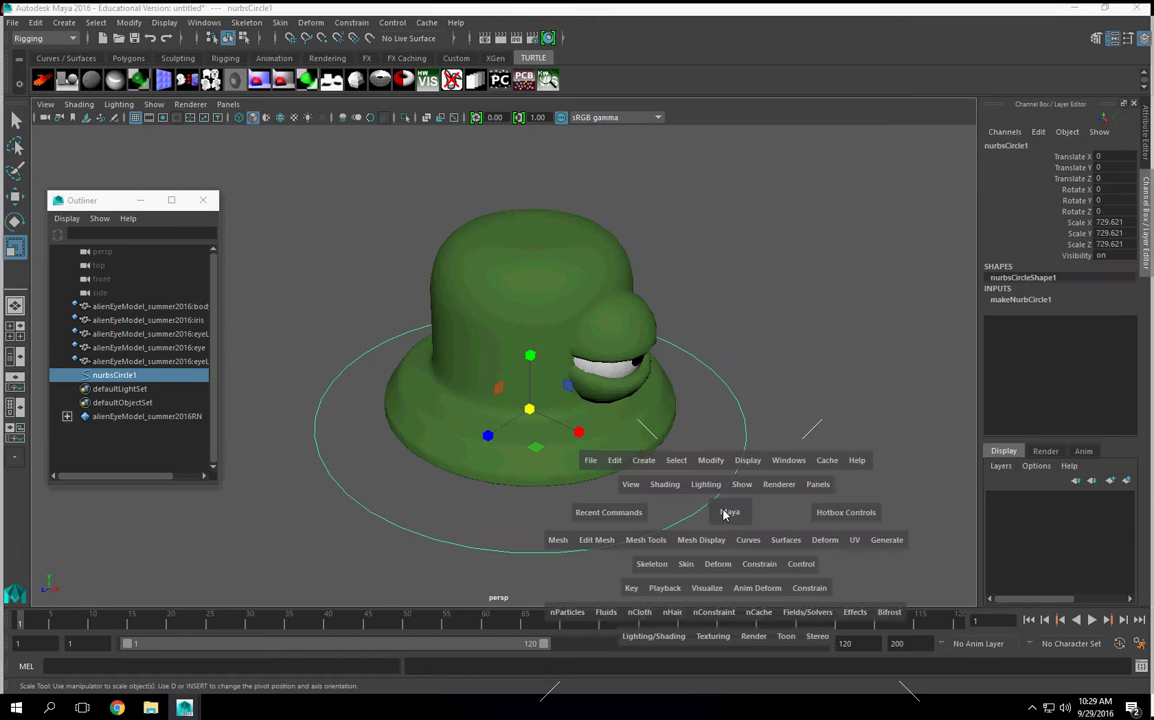
left_click(757, 496)
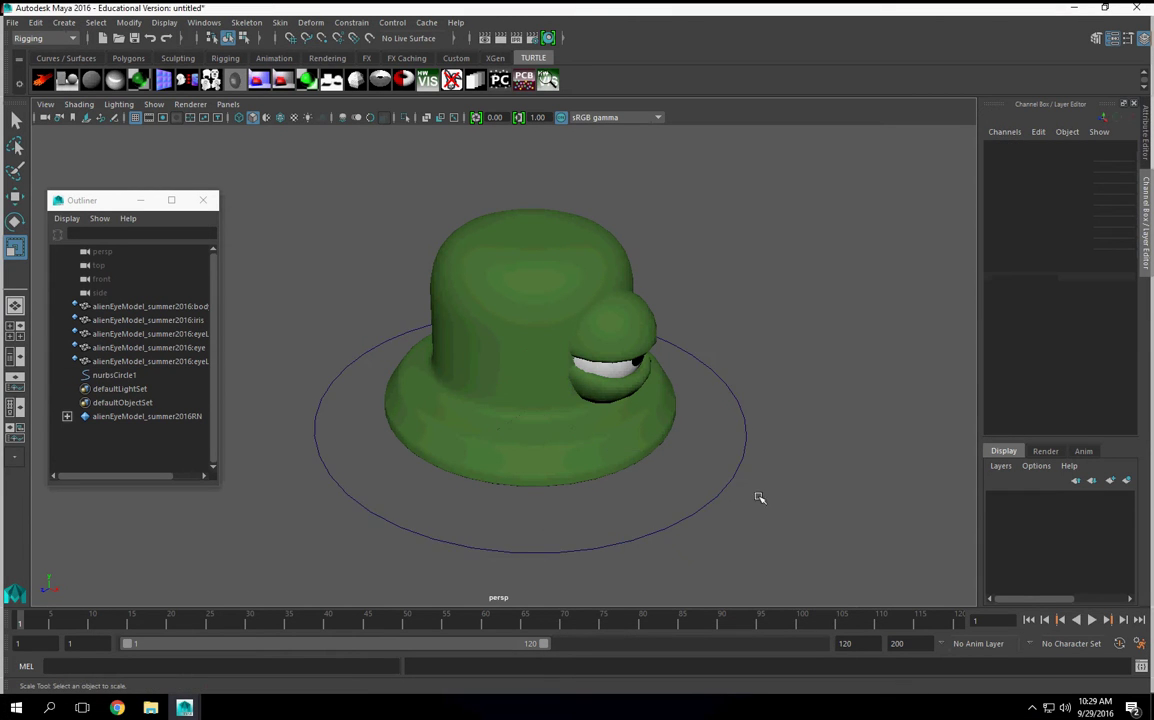
mouse_move(757, 496)
left_mouse_down("alt")
mouse_move(742, 461)
mouse_move(736, 488)
left_mouse_up("alt")
left_click(739, 456)
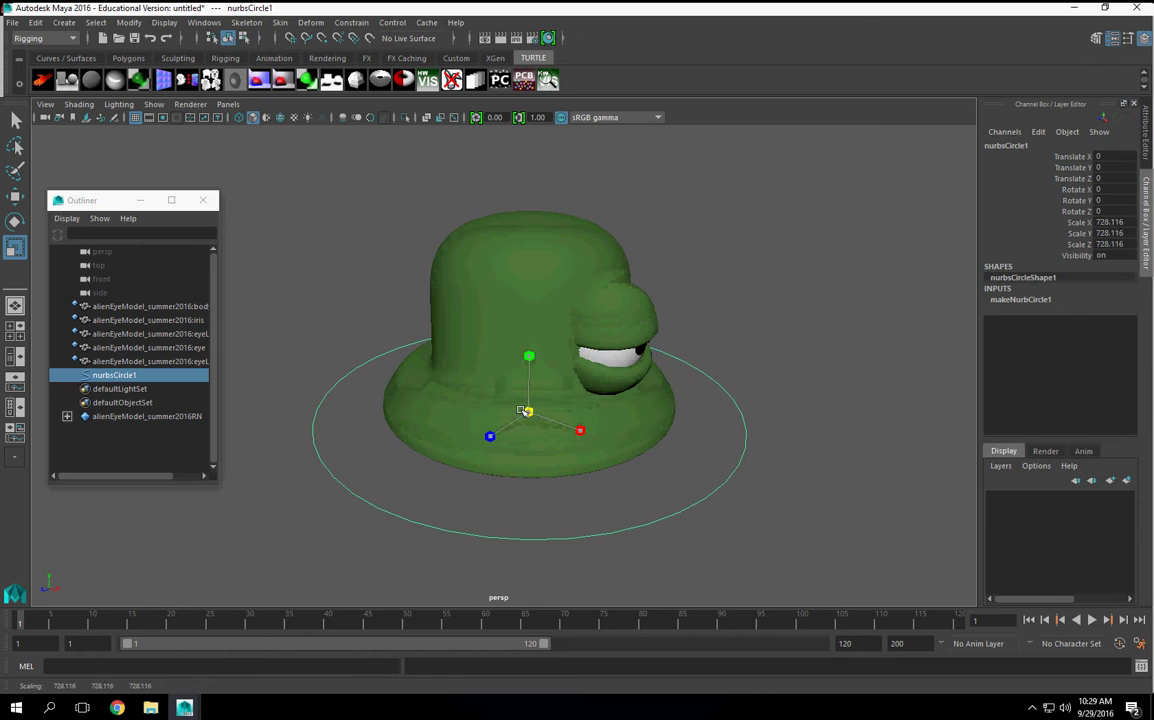
left_click_drag(528, 412, 492, 414)
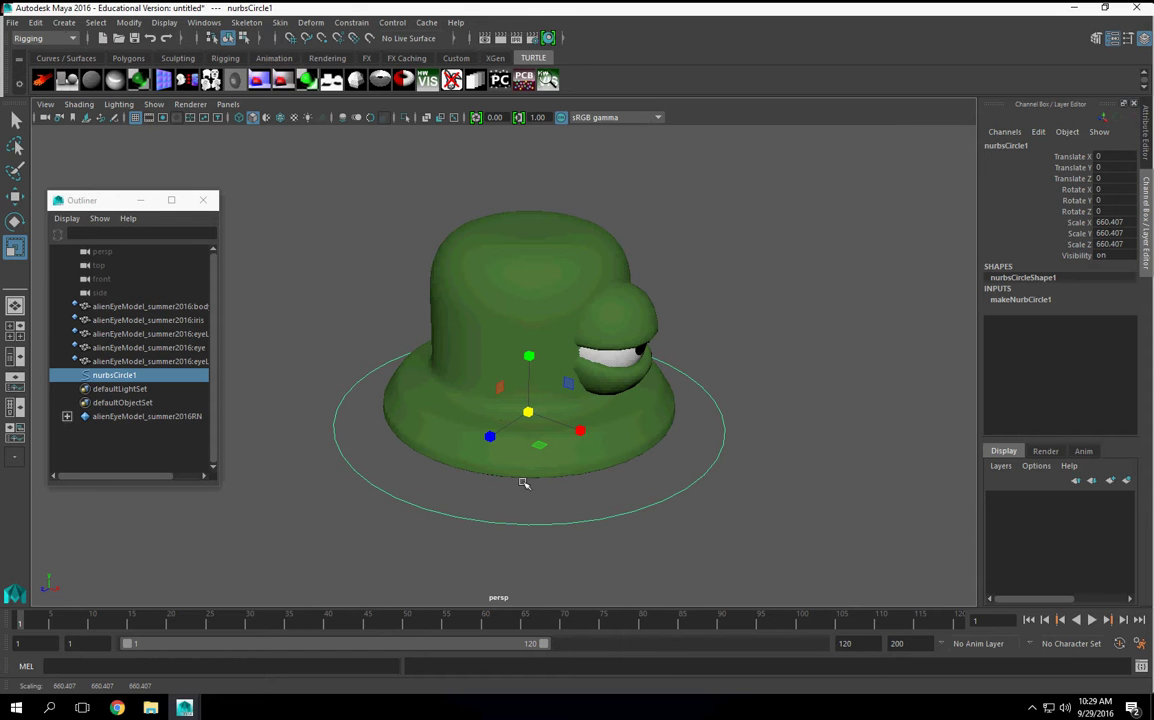
- Delete the NURBS circle's construction history and freeze its transformations
left_click(36, 26)
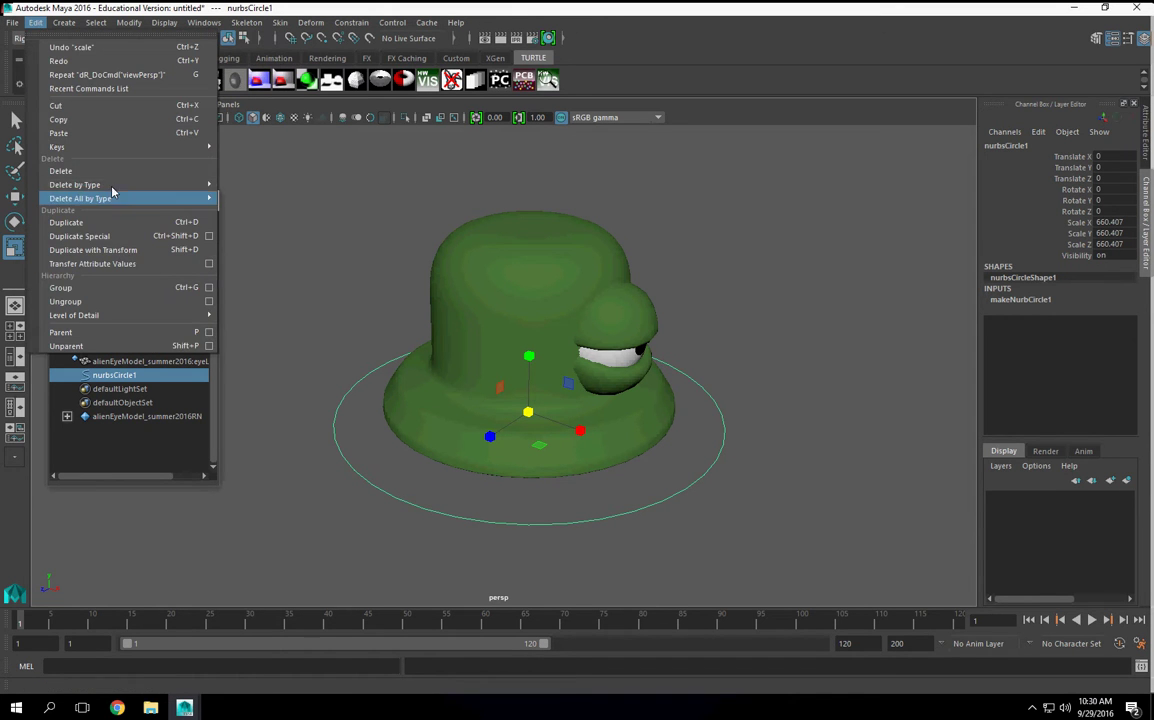
mouse_move(180, 186)
left_click(243, 198)
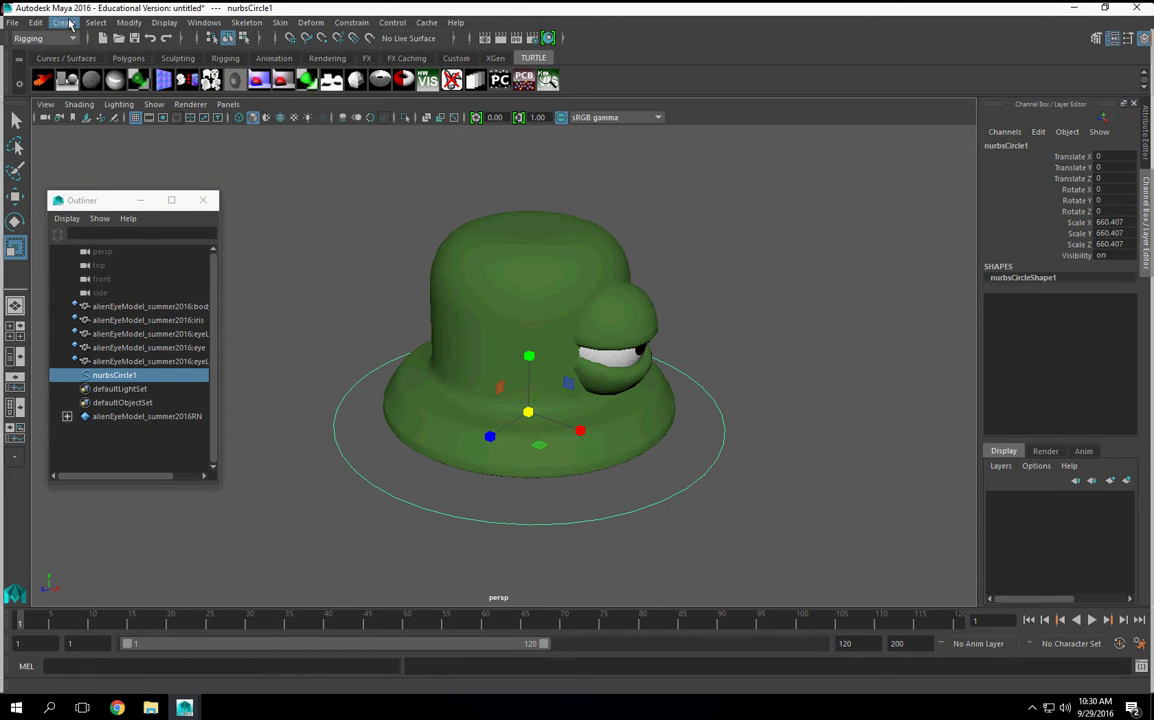
left_click(129, 22)
left_click(157, 84)
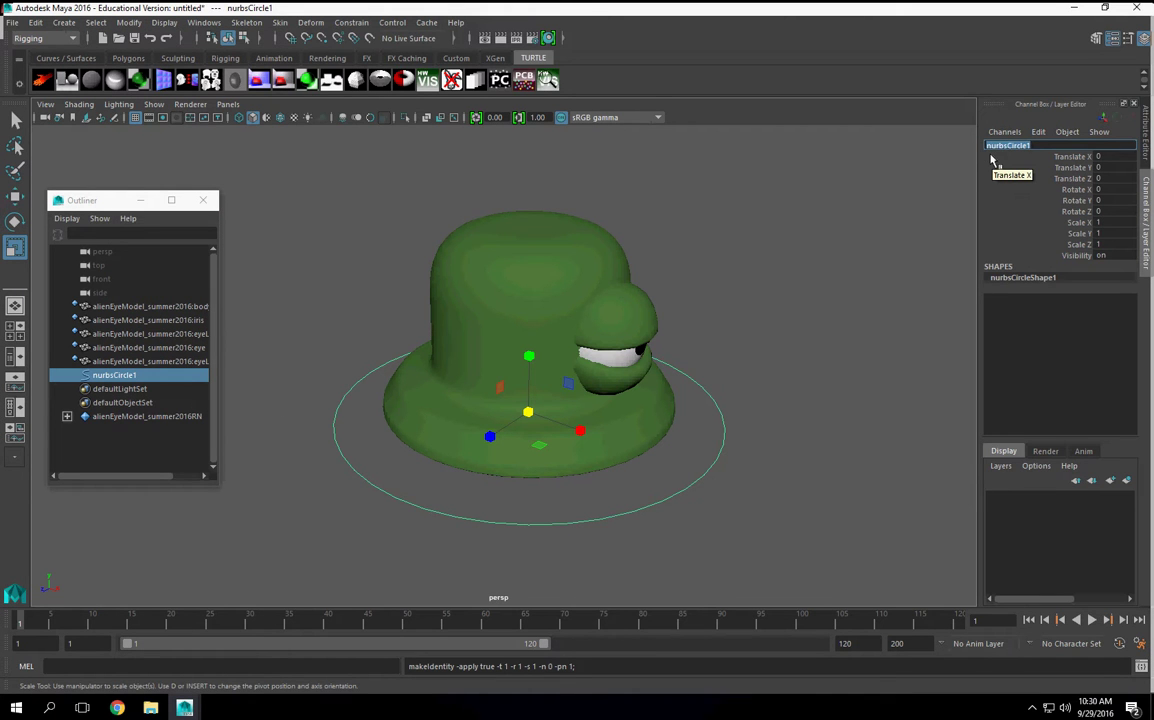
- Rename the circle around the alien's base as character_con
type("d")
key("Return")
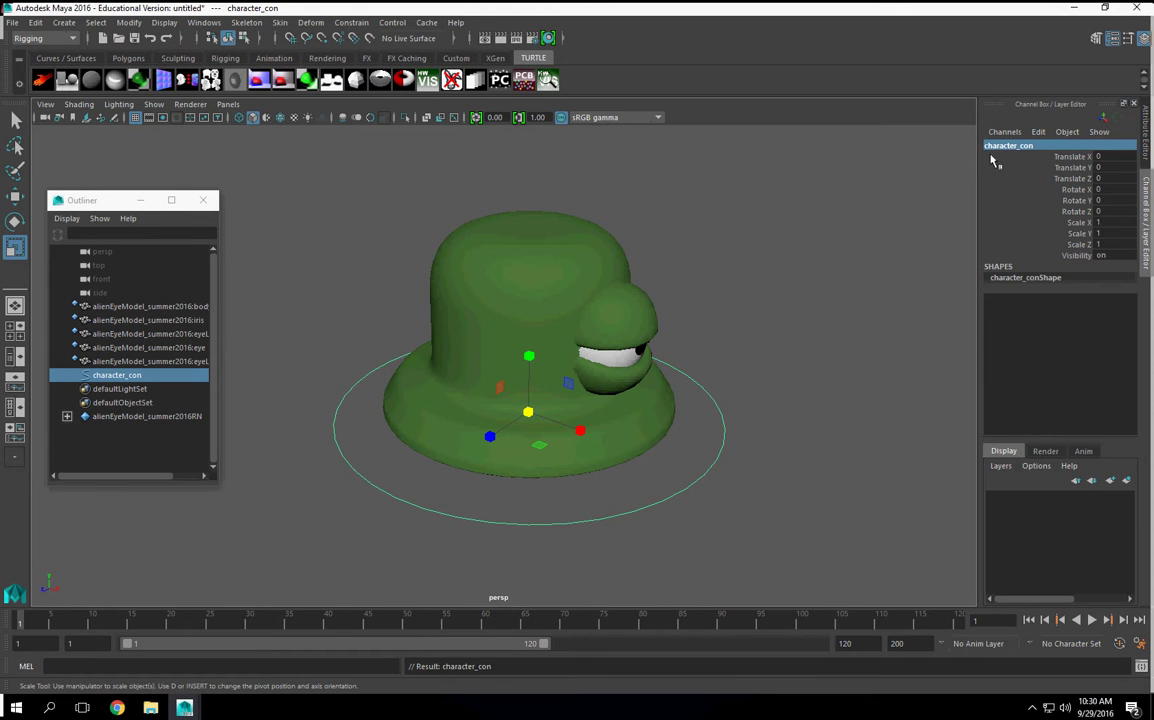
- Select the upper eyelid, frame the eye closely and switch the viewport to wireframe display
left_click_drag(524, 392, 631, 414, "alt")
right_click_drag(631, 414, 876, 462, "alt")
left_click(663, 311)
left_click_drag(650, 365, 700, 336, "alt")
middle_click_drag(605, 401, 556, 455, "alt")
right_click_drag(556, 455, 680, 442, "alt")
left_click_drag(570, 446, 595, 458, "alt")
key("4")
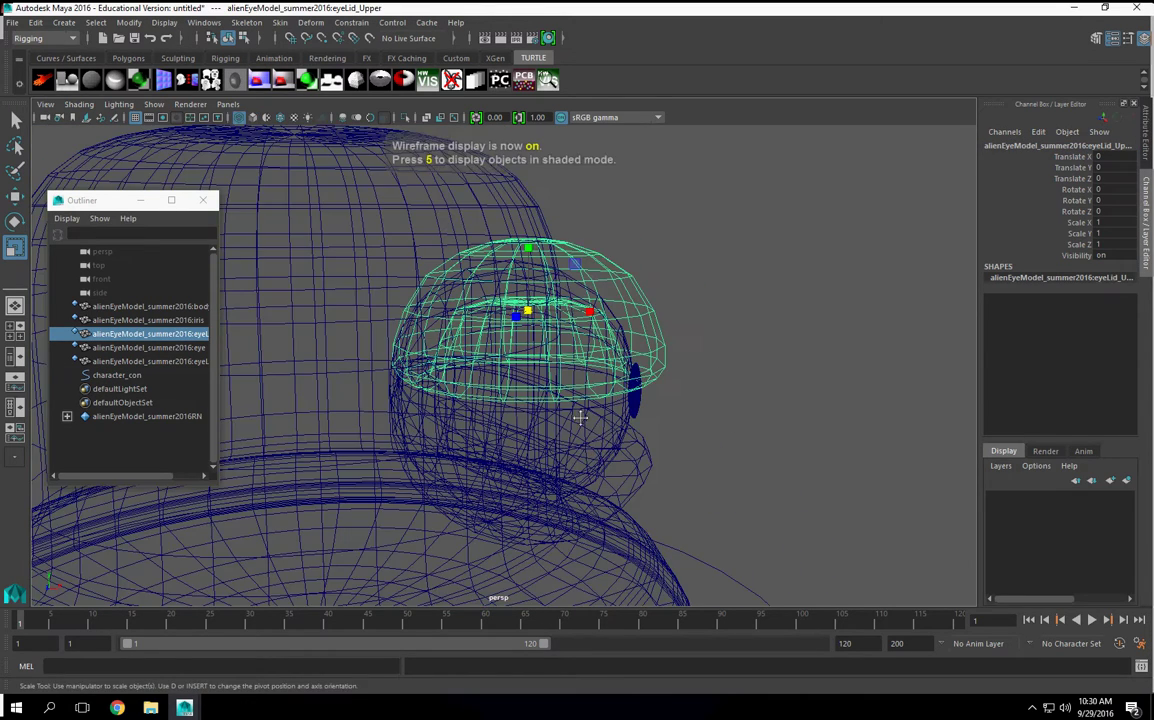
- Try rotating the upper eyelid about its default pivot, undo the rotation and start editing the pivot
right_click_drag(595, 458, 622, 405, "alt")
left_click_drag(622, 405, 585, 391, "alt")
left_click(15, 222)
left_click_drag(688, 265, 597, 276, "alt")
key("ctrl+z")
left_click_drag(641, 337, 601, 331, "alt")
key("d")
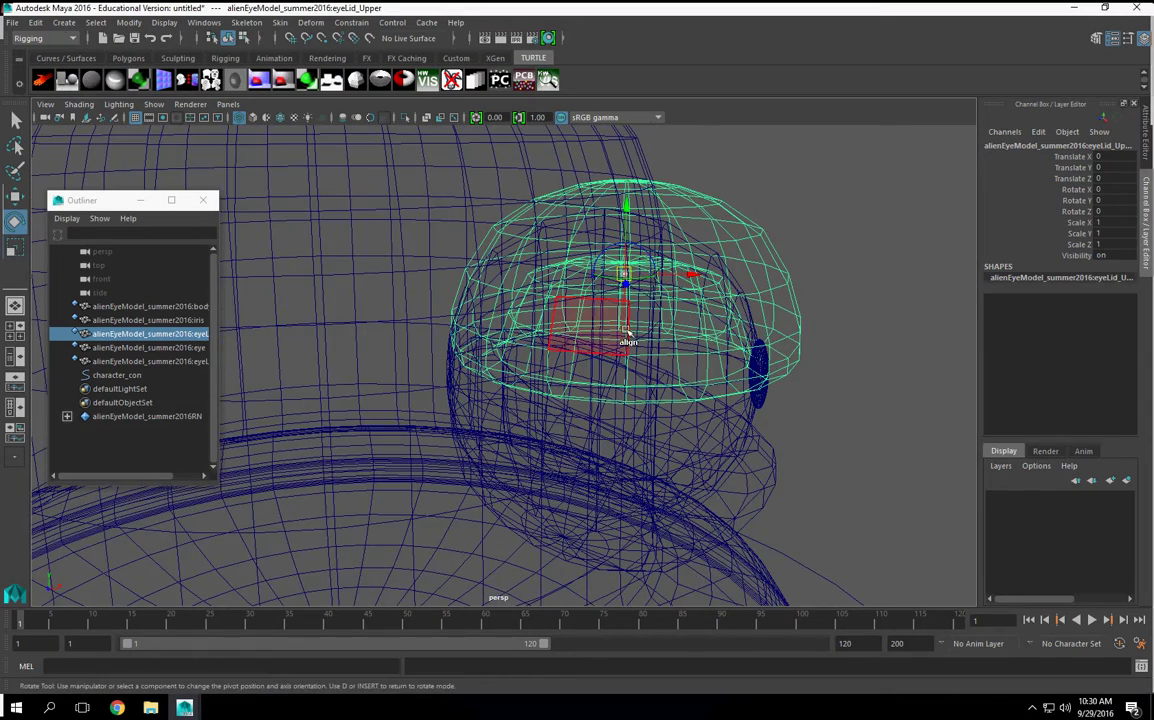
- Hide the body, iris, eyeball and lower eyelid so only the upper eyelid remains beside the control circle
scroll(634, 182, "down", 3)
left_click(586, 192)
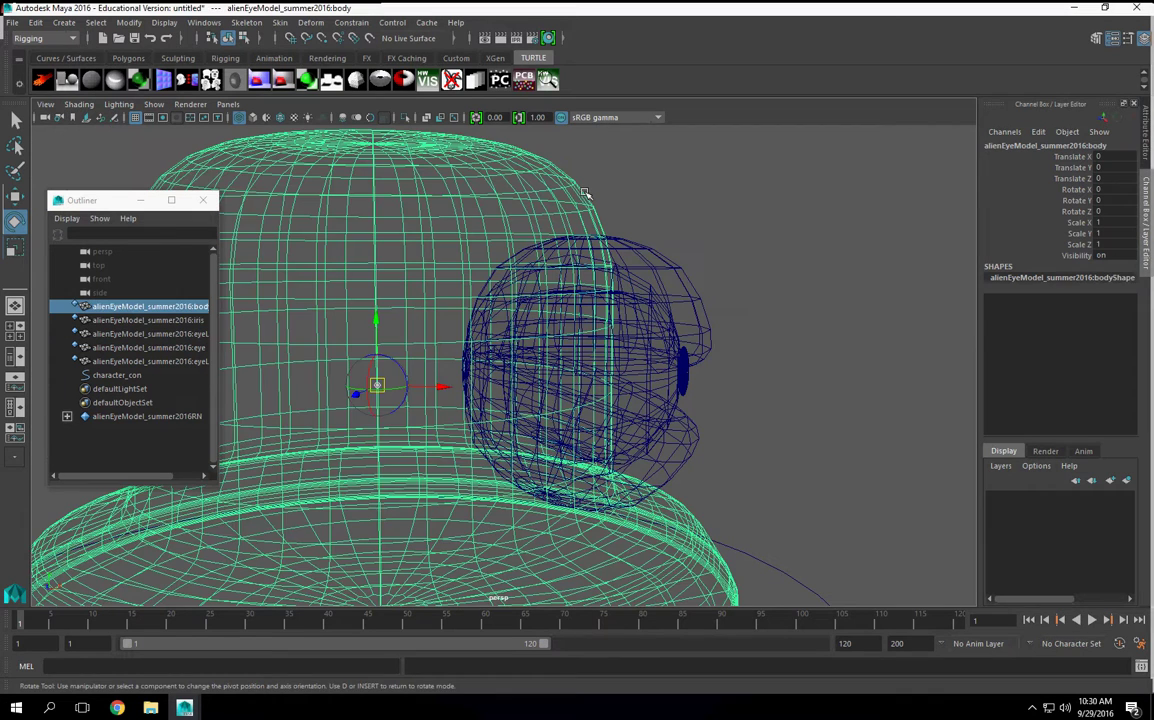
key("ctrl+h")
left_click(664, 385)
key("ctrl+h")
left_click(664, 390)
key("ctrl+h")
left_click(675, 425)
key("ctrl+h")
- Start pivot editing on the upper eyelid and pull its pivot from the center out to the lid's back edge
left_click(583, 292)
key("d")
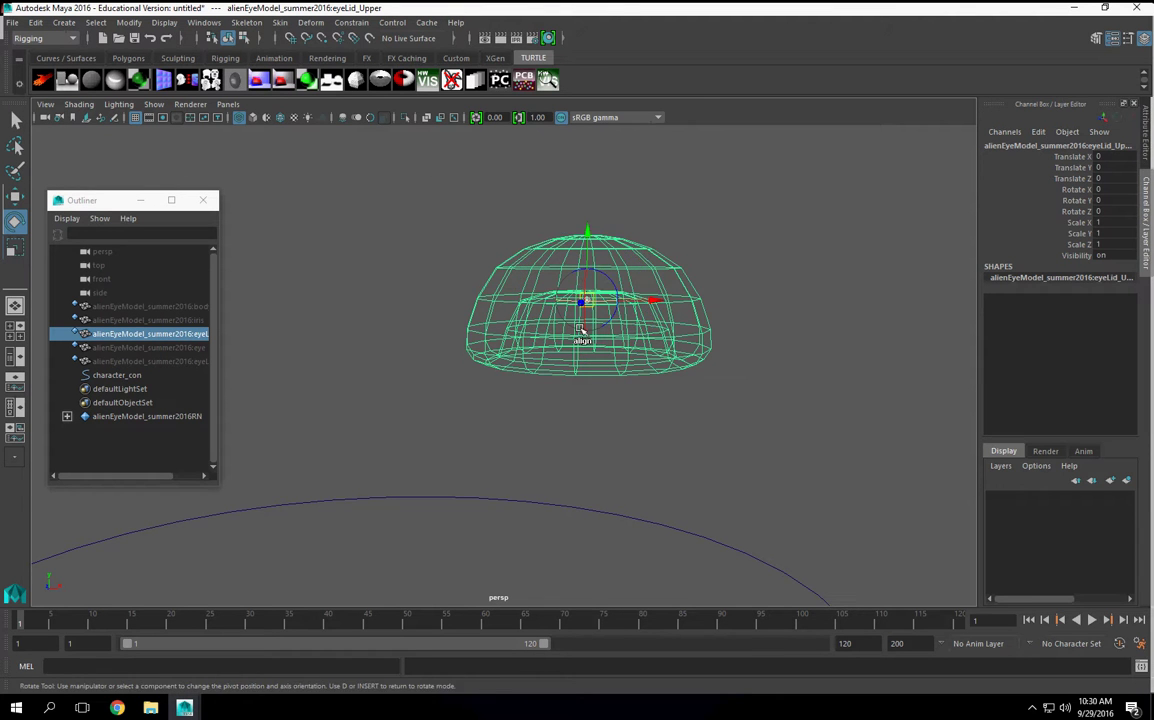
left_click_drag(580, 330, 605, 437, "alt")
right_click_drag(613, 447, 742, 448, "alt")
left_click_drag(739, 442, 724, 438, "alt")
key("space")
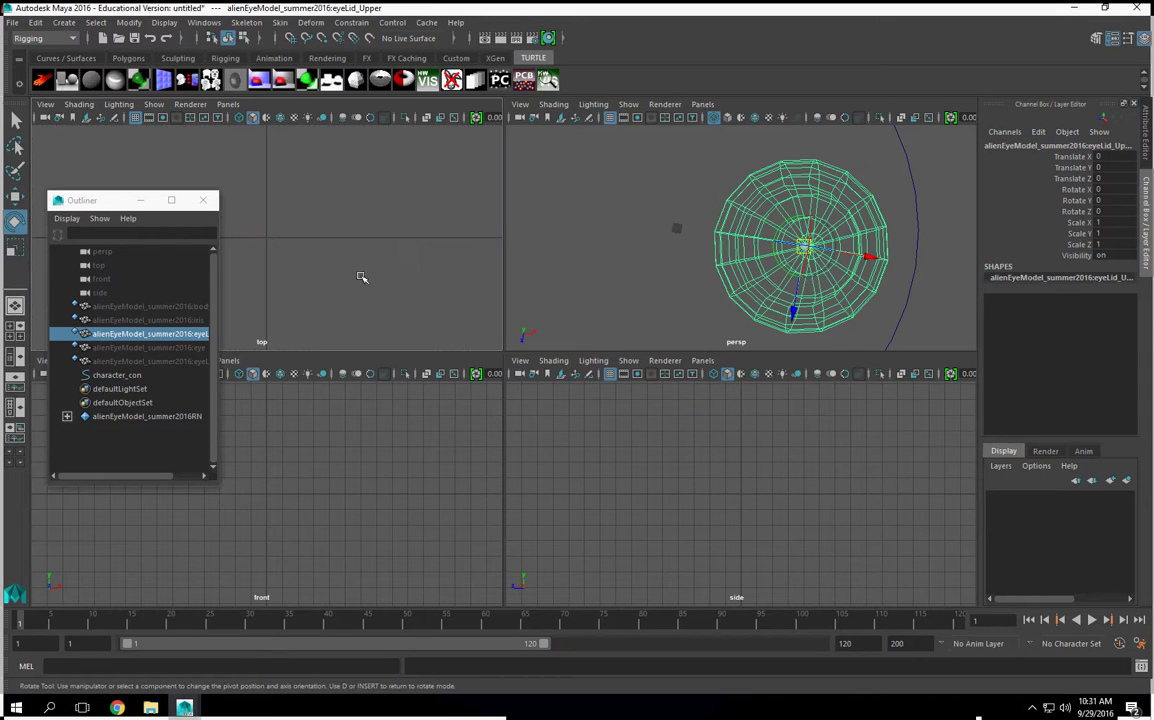
key("space")
scroll(780, 330, "up", 4)
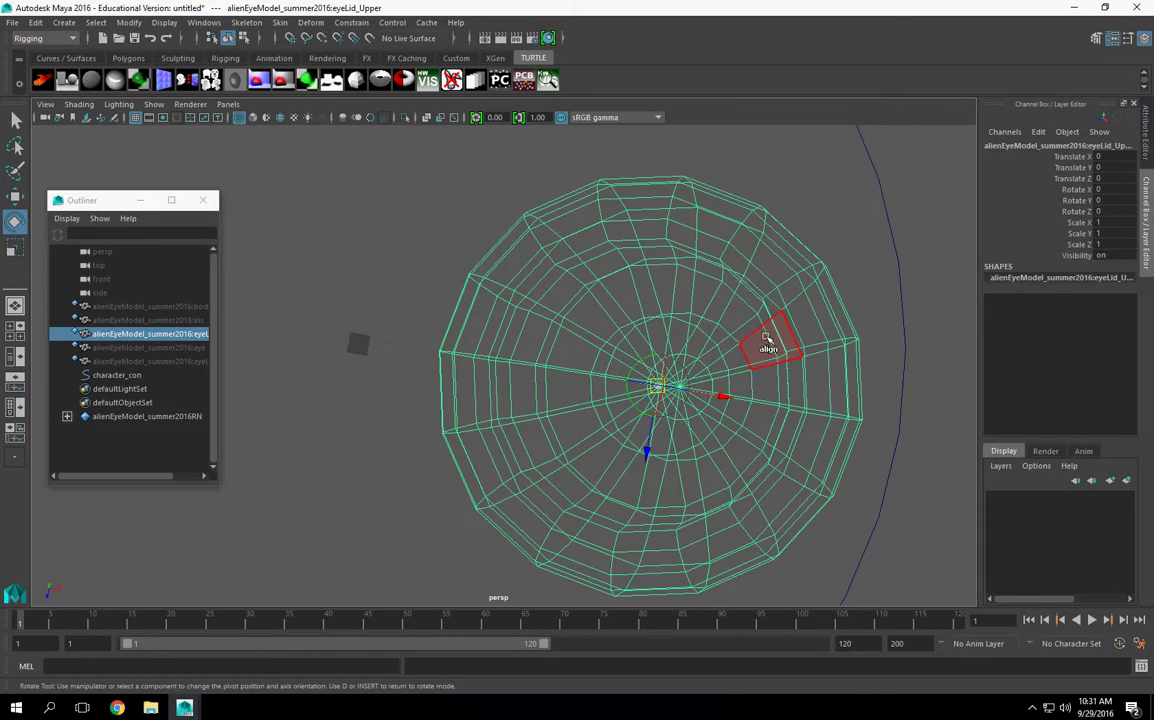
middle_click_drag(680, 398, 644, 380, "alt")
left_click_drag(645, 375, 747, 360, "alt")
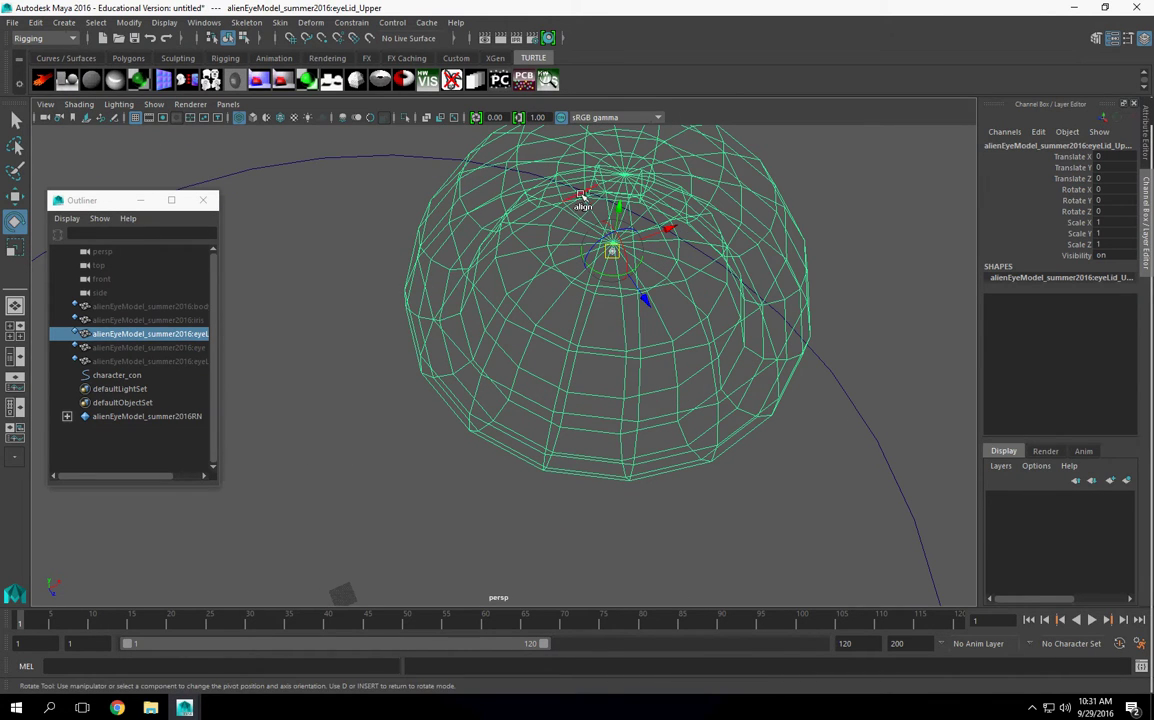
left_click_drag(512, 313, 523, 343, "alt")
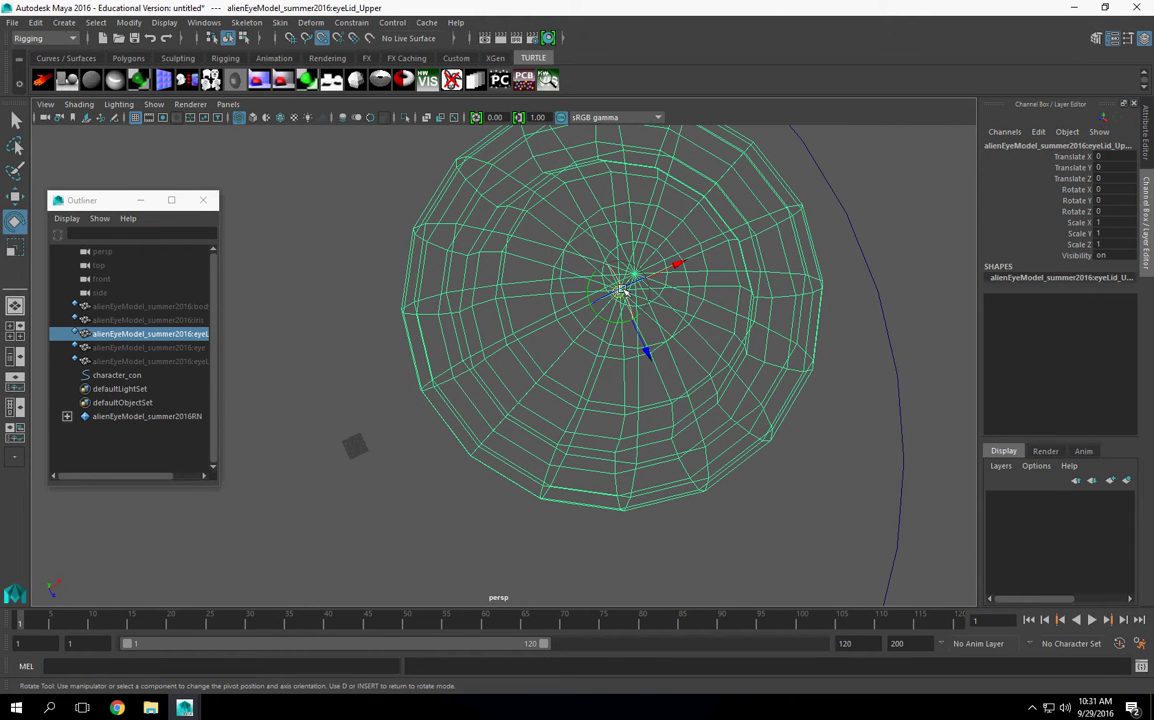
left_click_drag(622, 289, 438, 392)
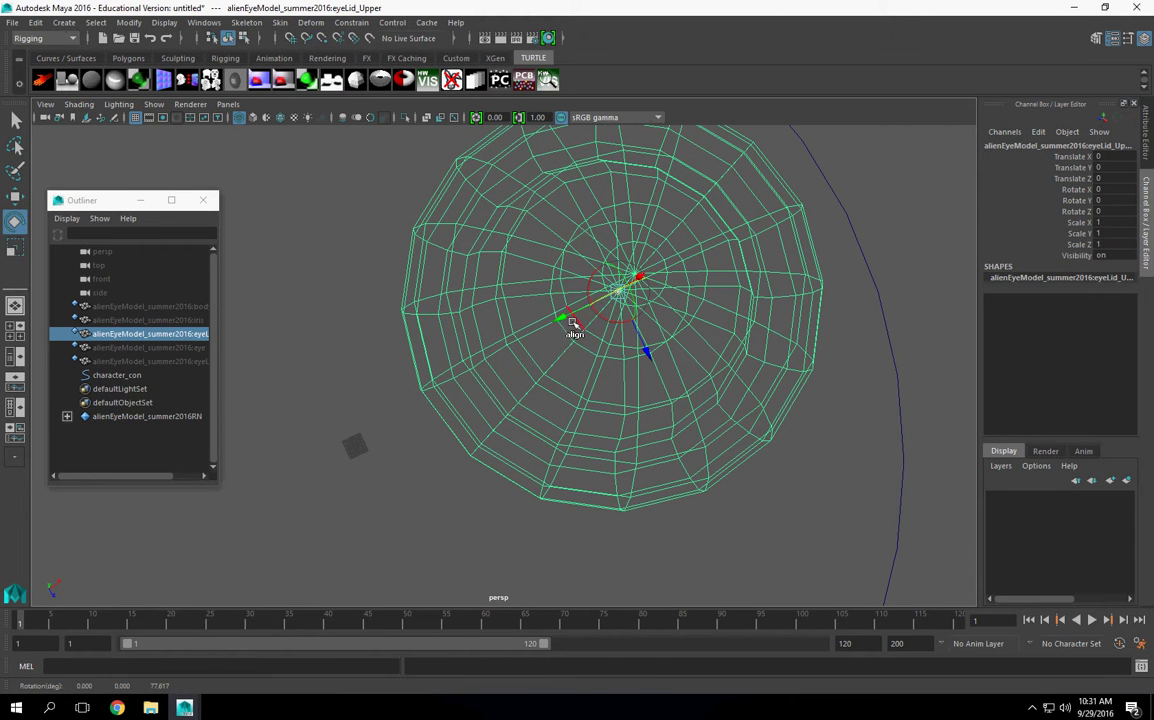
left_click_drag(560, 319, 388, 410)
- Snap the upper eyelid's pivot to a vertex at the back of its lower rim and finish editing the pivot
left_click_drag(549, 415, 585, 340, "alt")
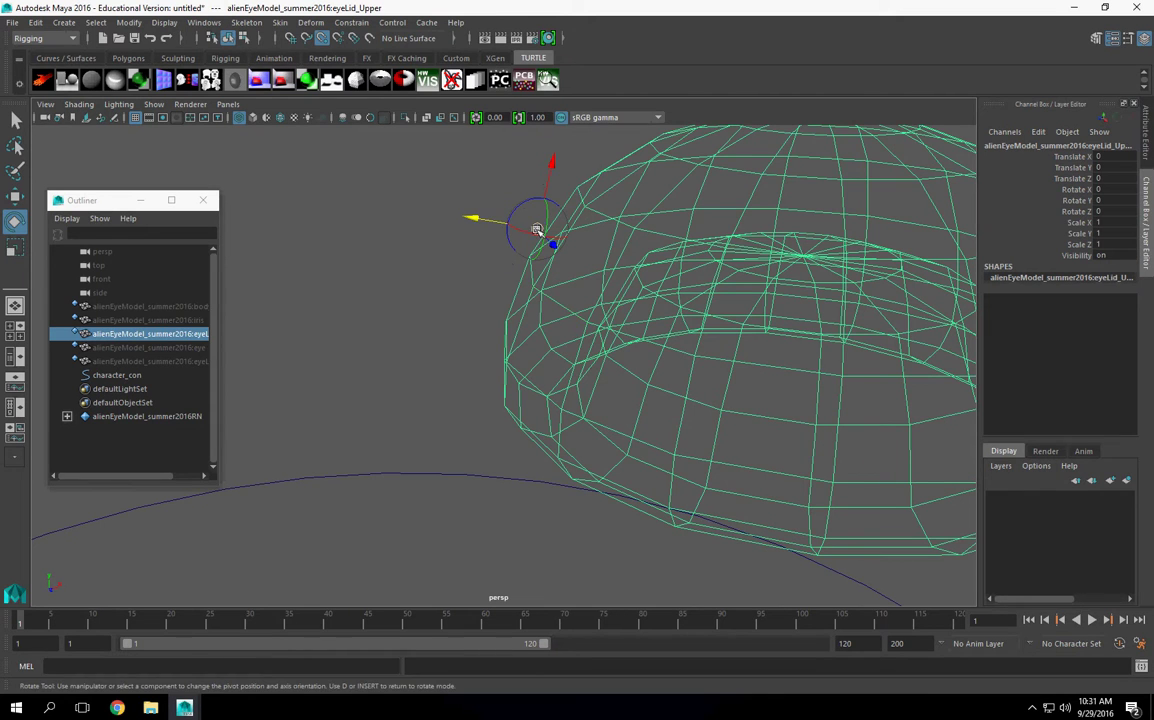
left_click_drag(537, 229, 489, 420)
left_click_drag(668, 382, 470, 420, "alt")
key("Insert")
scroll(701, 466, "down", 4)
- Try rotating the upper eyelid in Rotate Z about its back-edge pivot and undo the rotation
left_click(1075, 211)
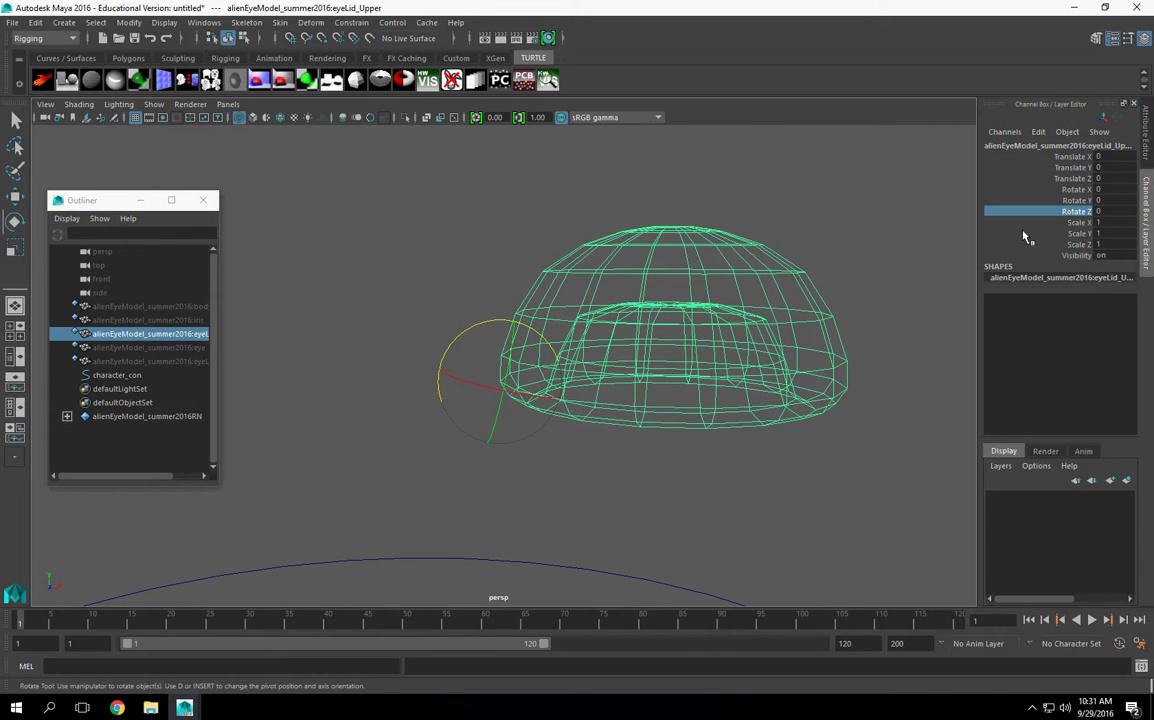
middle_click_drag(640, 300, 683, 358)
key("ctrl+z")
scroll(720, 463, "down", 2)
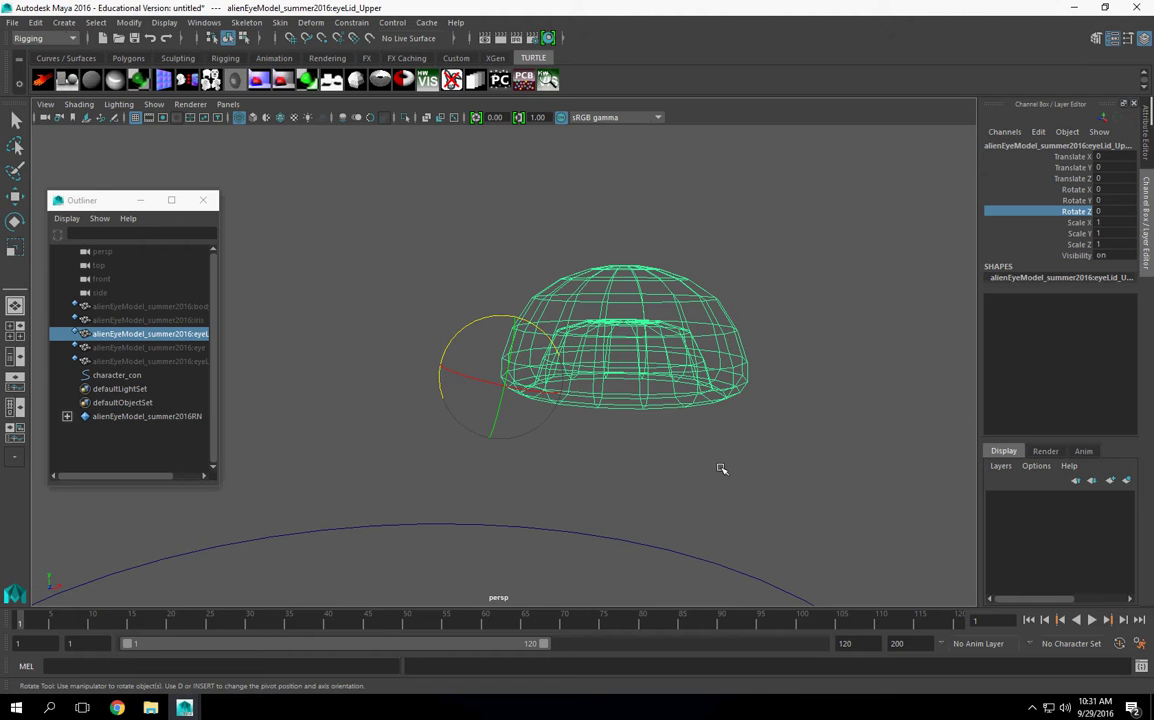
- Select the hidden lower eyelid and show it again beneath the upper eyelid
left_click(144, 320)
left_click(147, 349)
left_click(155, 364)
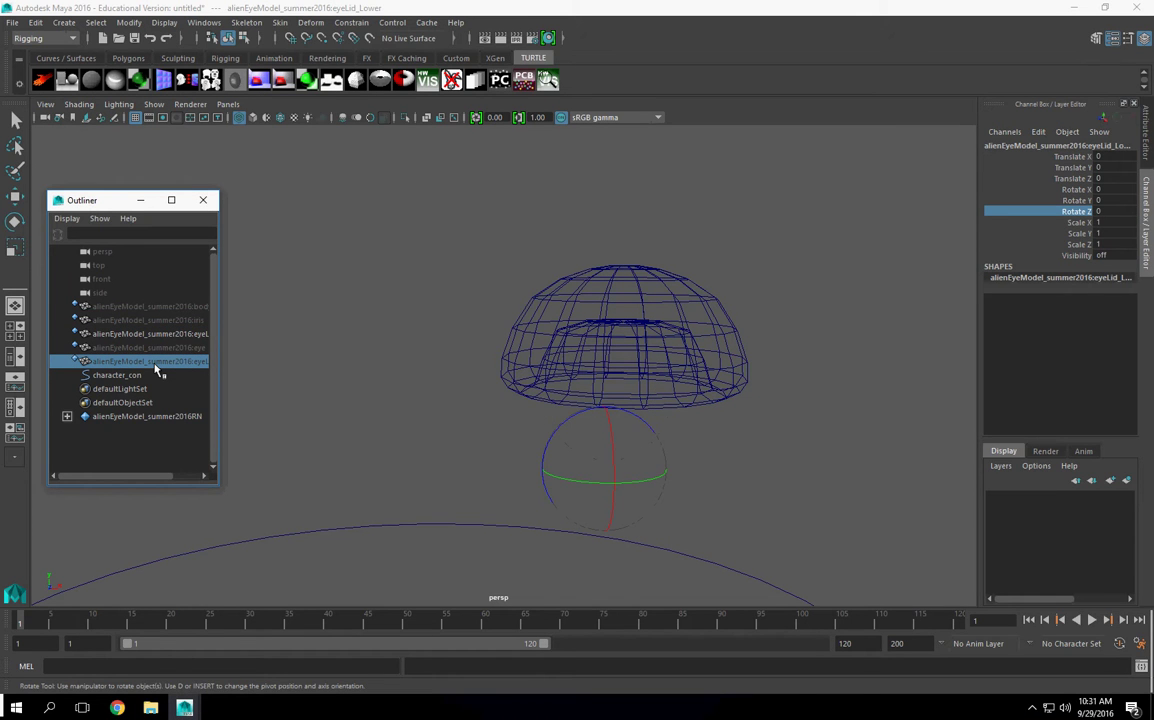
key("d")
key("ctrl+z")
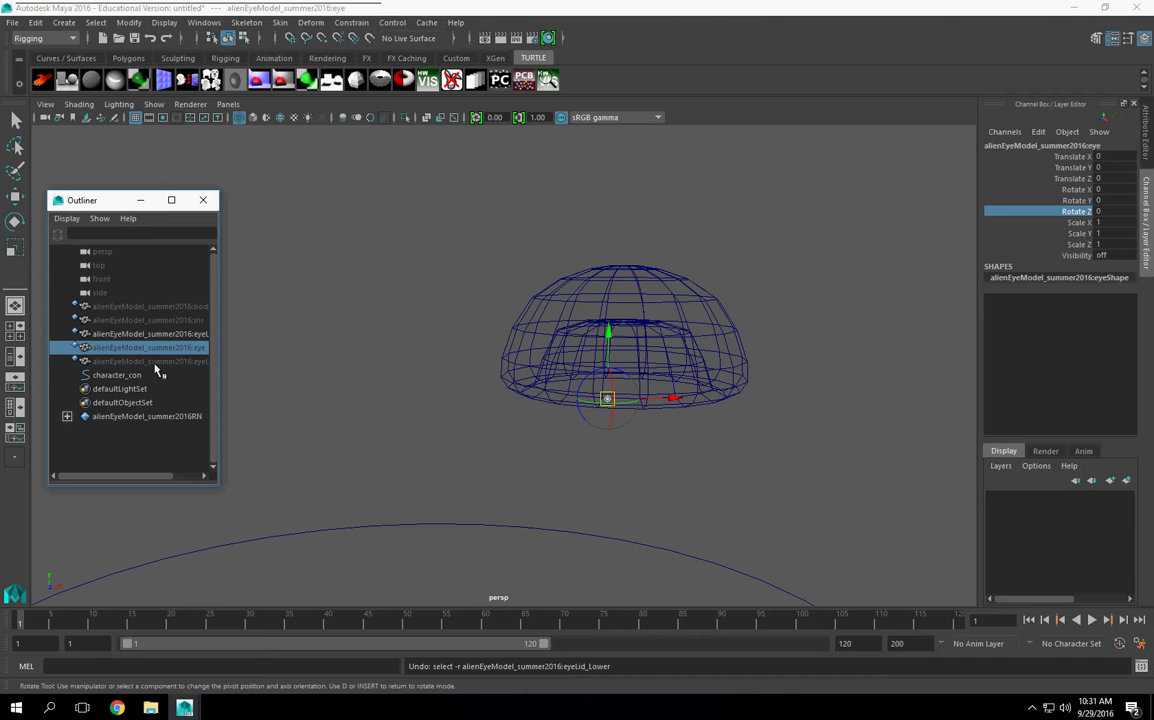
key("shift+h")
key("ctrl+z")
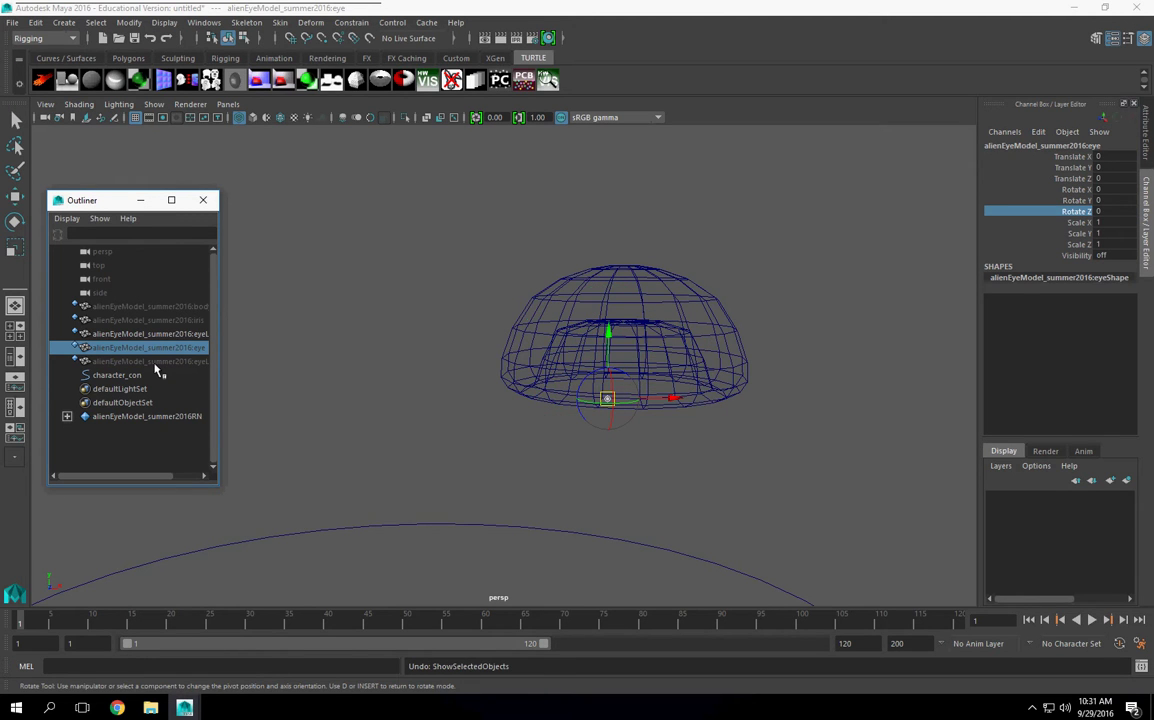
left_click(171, 363)
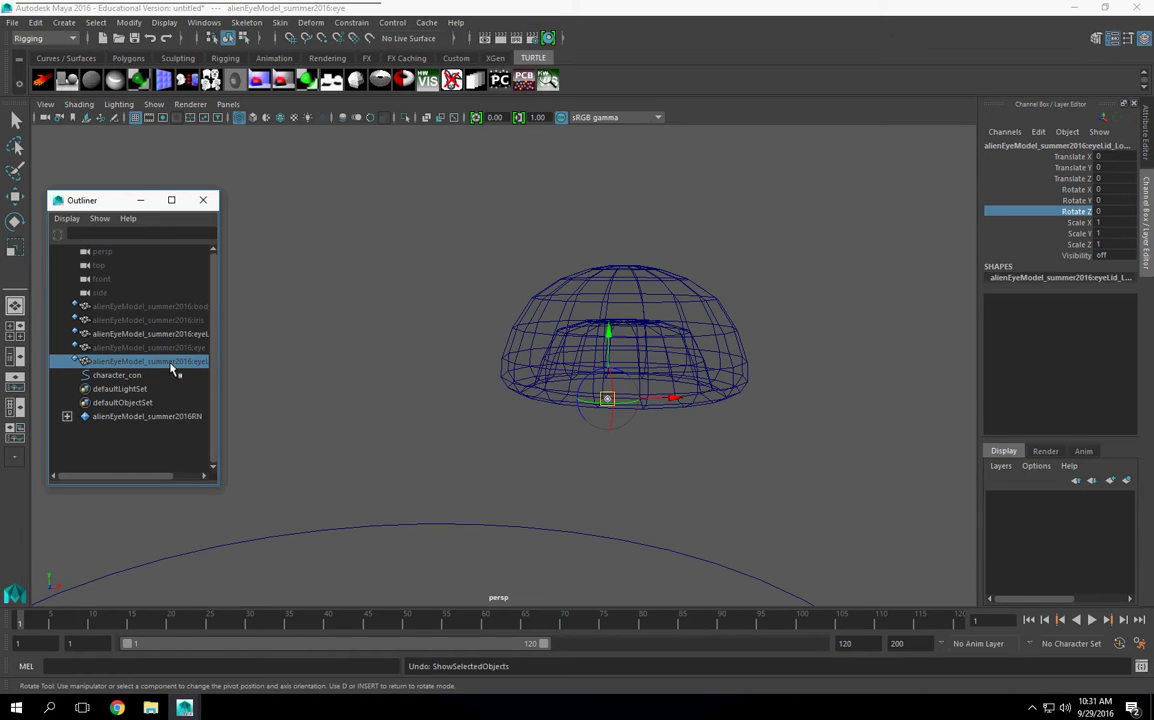
key("shift+h")
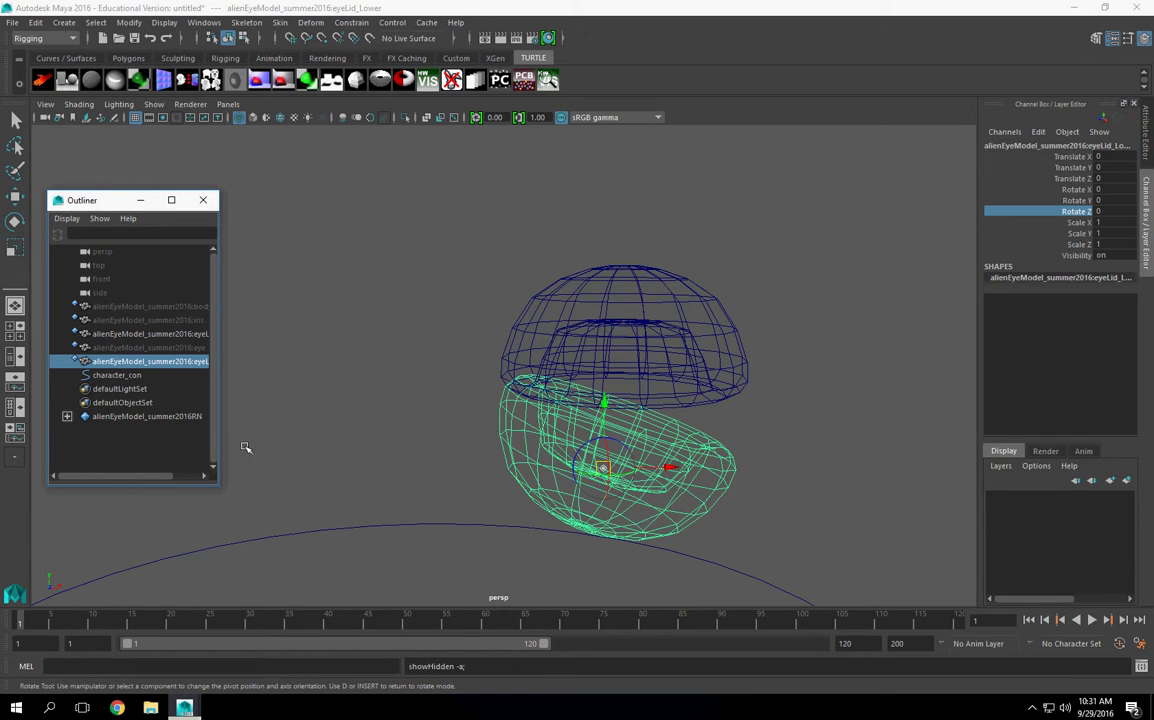
- Snap the lower eyelid's pivot to the vertex at the back of its upper rim and finish editing the pivot
left_click_drag(355, 432, 729, 363, "alt")
right_click_drag(729, 363, 762, 415, "alt")
key("e")
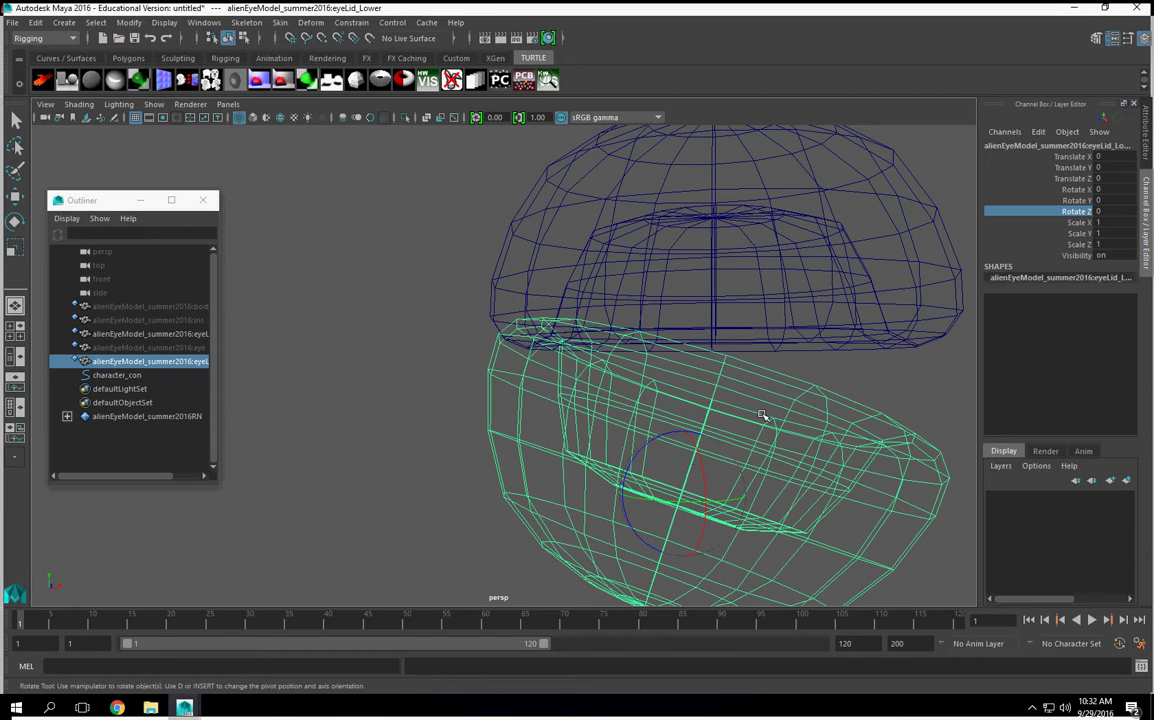
key("Insert")
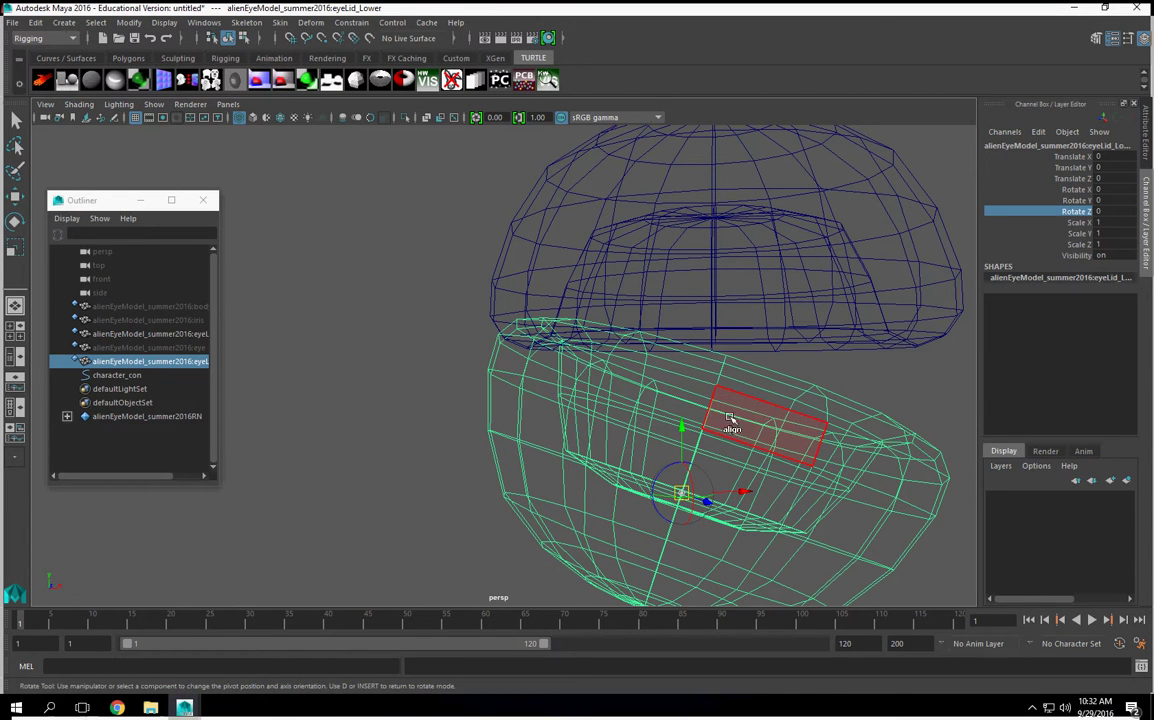
key("v")
left_click_drag(683, 493, 503, 336)
left_click_drag(574, 408, 585, 432, "alt")
right_click_drag(585, 432, 357, 398, "alt")
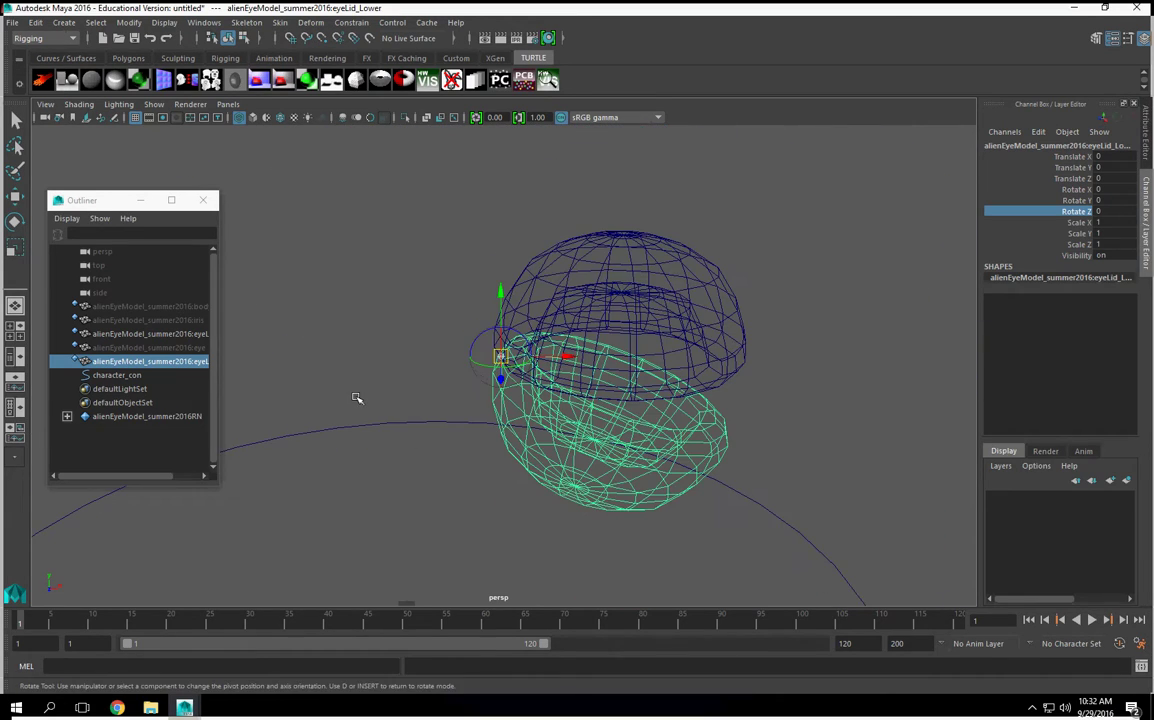
key("d")
left_click_drag(357, 398, 370, 344, "alt")
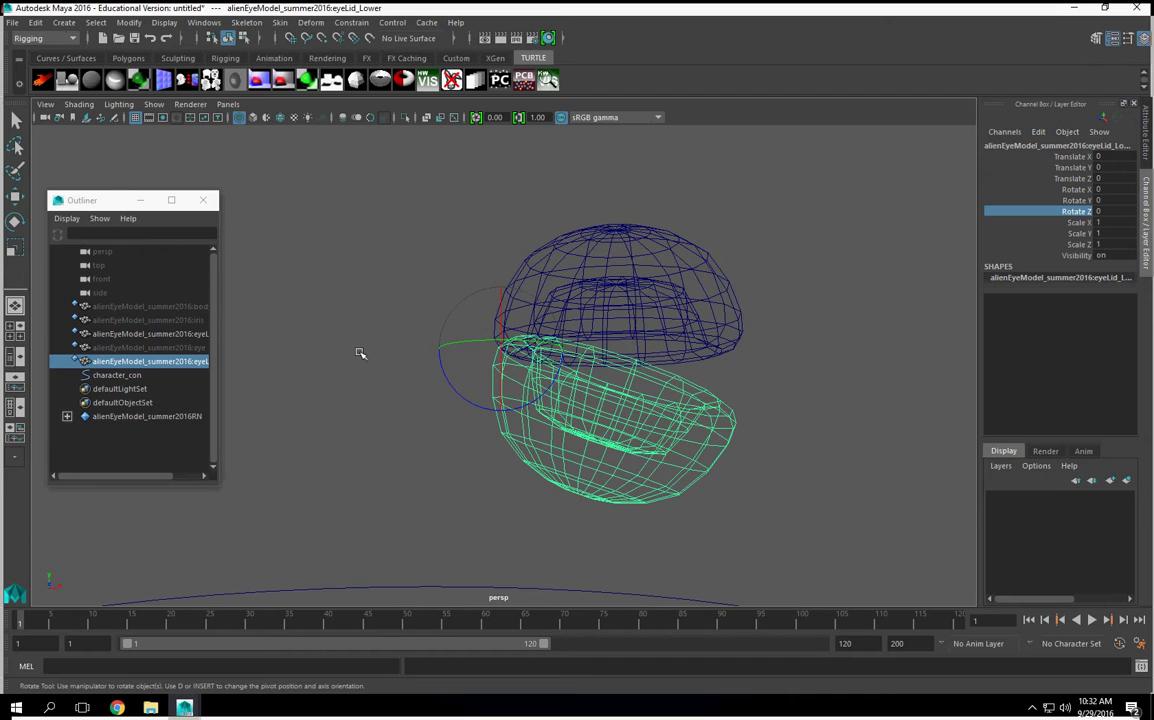
- Turn on shaded display and unhide the body, iris and eyeball together
key("5")
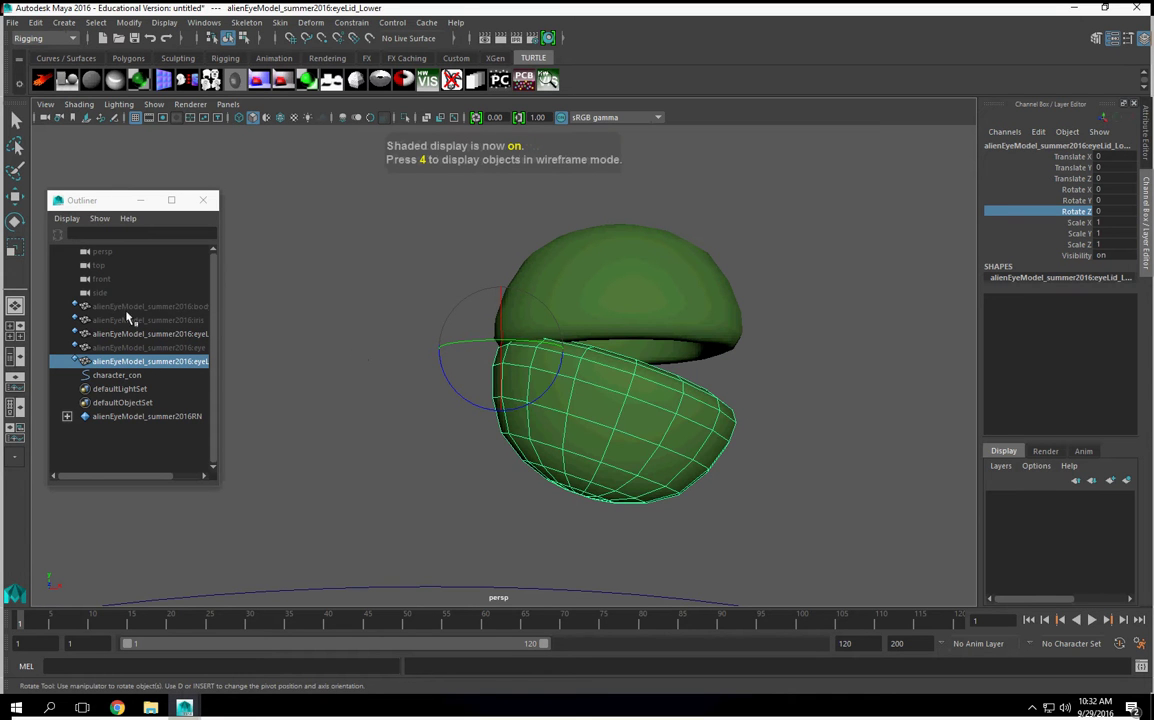
left_click(126, 310)
left_click(132, 320, "ctrl")
left_click(148, 347, "ctrl")
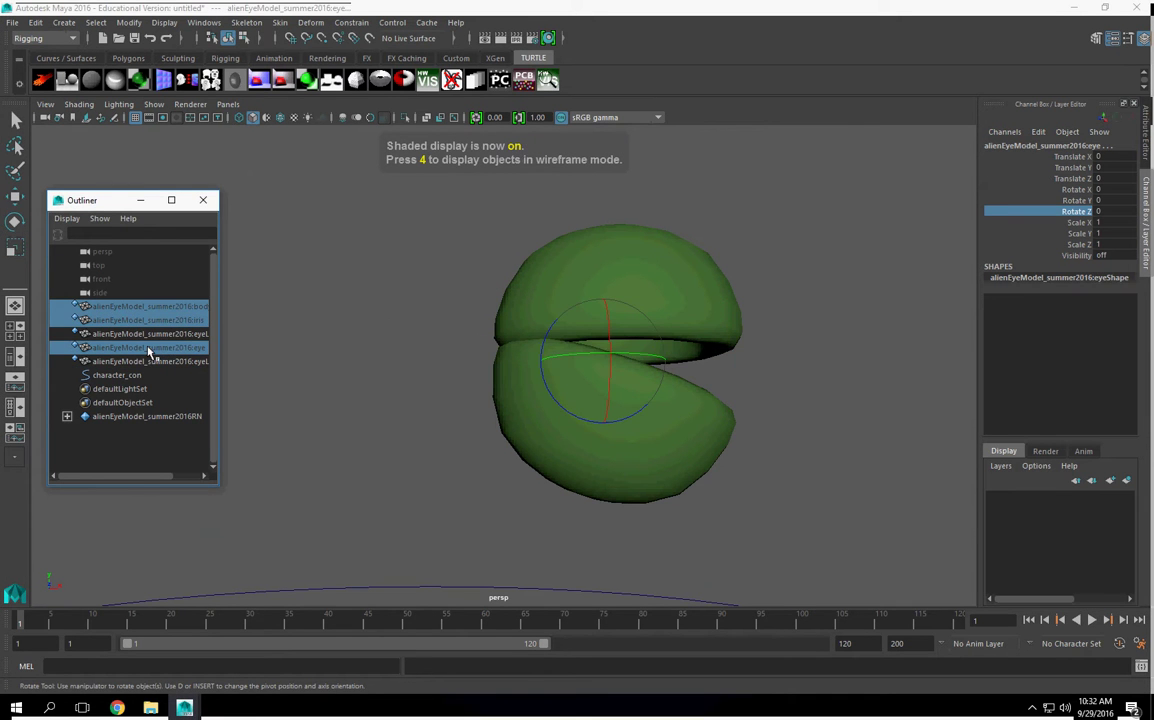
key("shift+h")
scroll(629, 311, "down", 4)
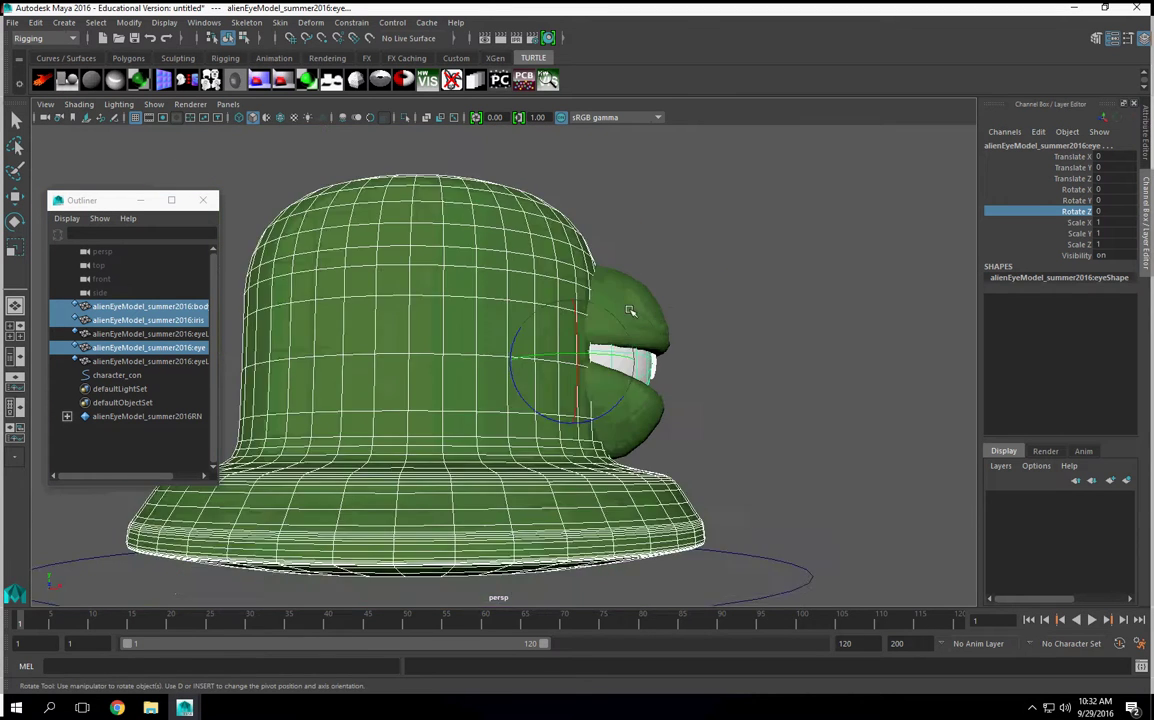
- Try rotating the upper eyelid in Rotate X, undo that, and try it in Rotate Z about its back pivot
left_click_drag(629, 311, 670, 316, "alt")
left_click(655, 318)
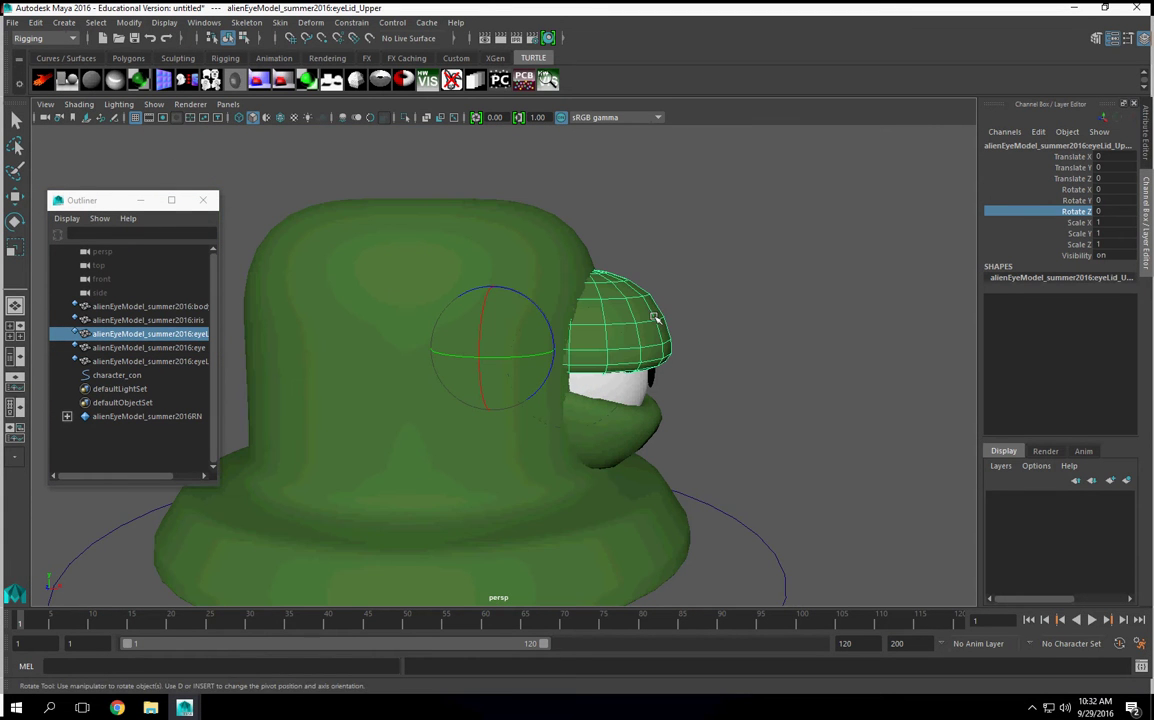
left_click(1075, 189)
middle_click_drag(700, 197, 951, 227)
key("ctrl+z")
left_click(1075, 211)
middle_click_drag(832, 227, 842, 255)
- Try rotating the lower eyelid in Rotate Z and undo the test rotations of both eyelids
left_click(633, 428)
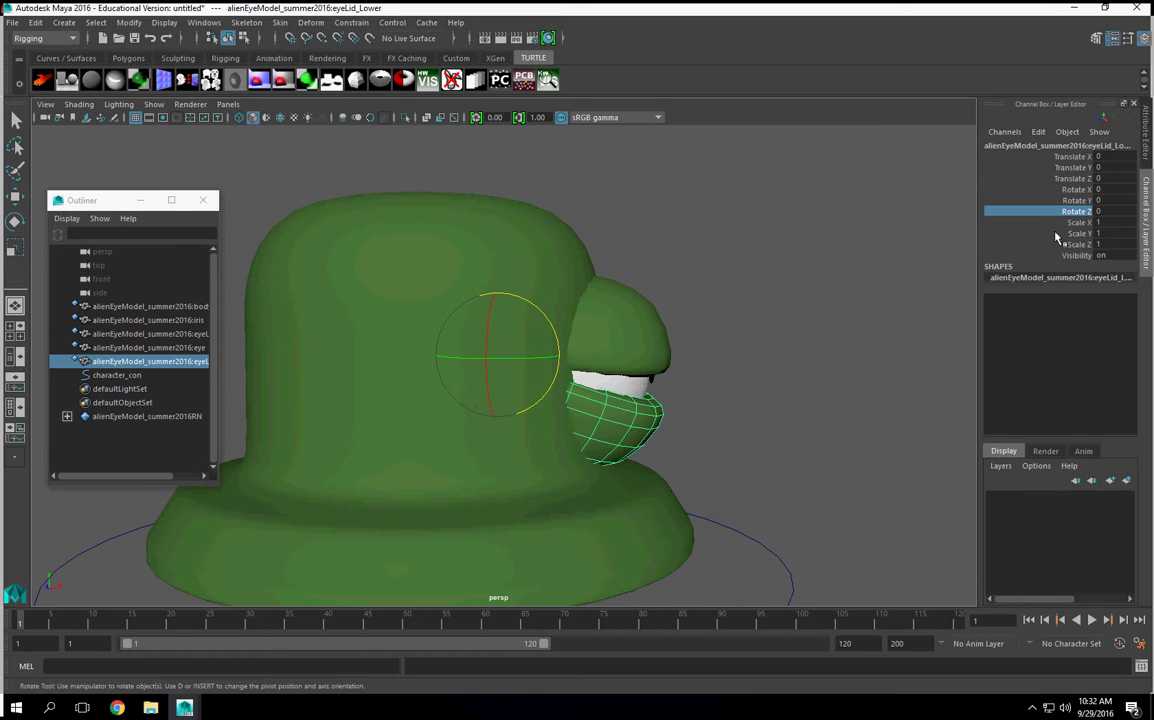
middle_click_drag(762, 280, 740, 318)
key("ctrl+z")
key("ctrl+z")
key("ctrl+z")
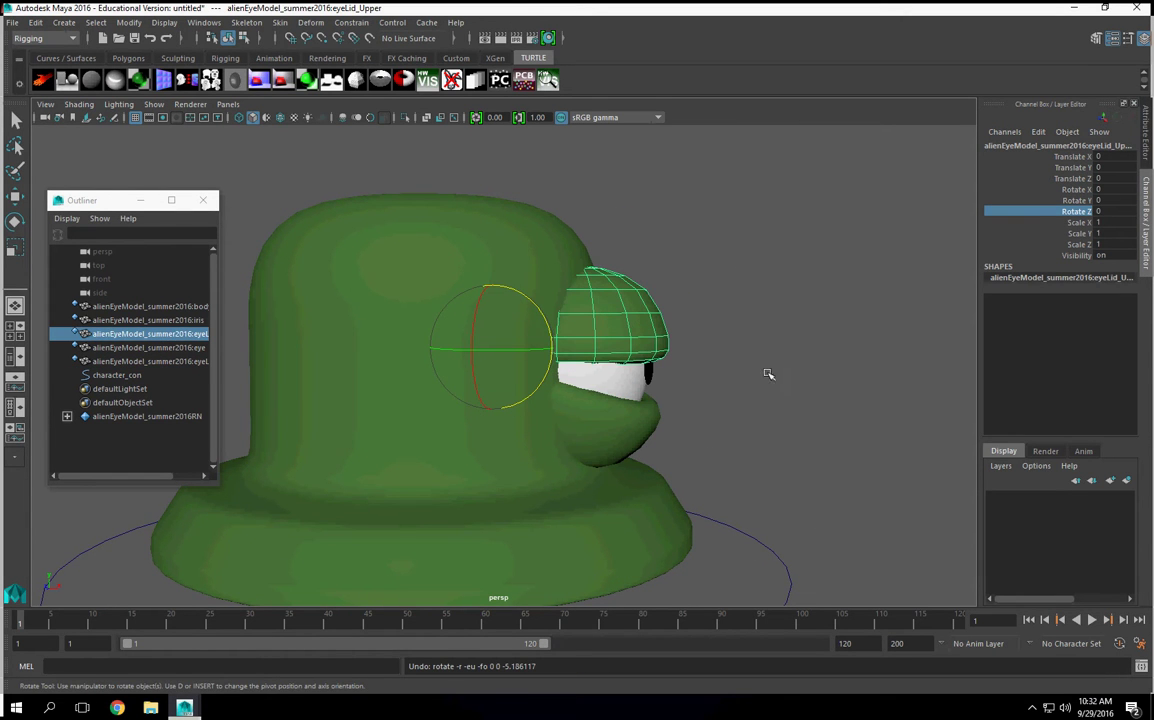
- Examine the iris and the eyeball in turn between the eyelids to compare where their pivots sit
left_click_drag(790, 353, 735, 410, "alt")
right_click_drag(735, 410, 781, 412, "alt")
left_click(737, 394)
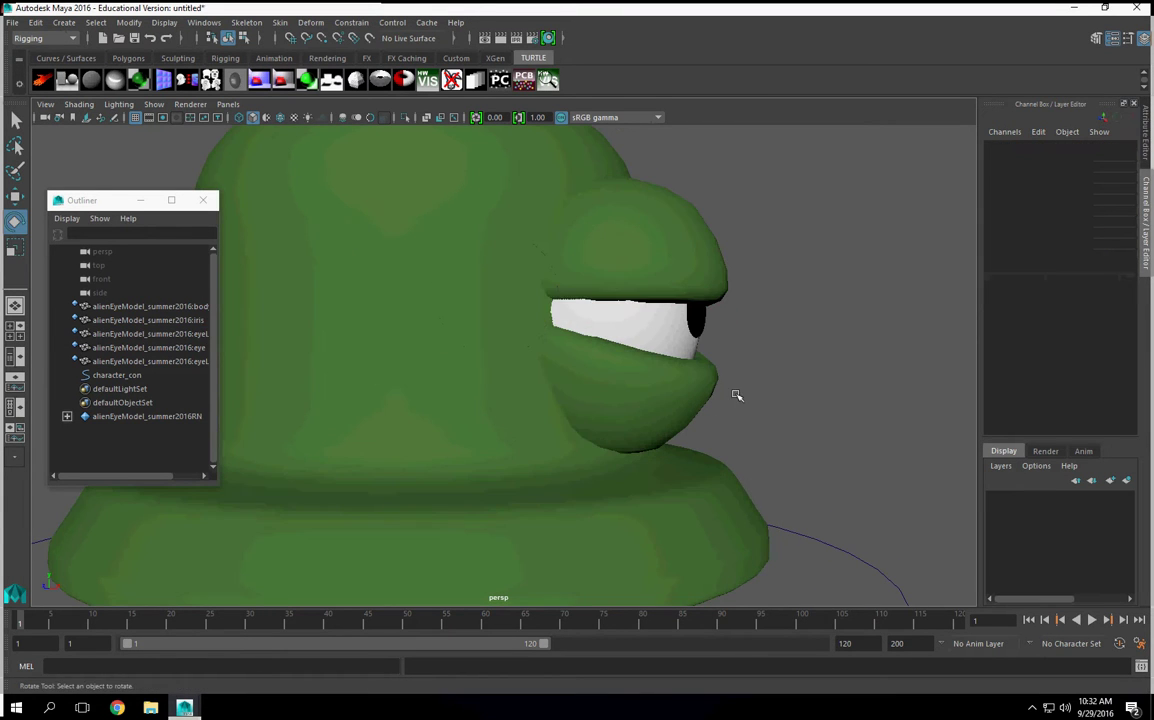
left_click(708, 321)
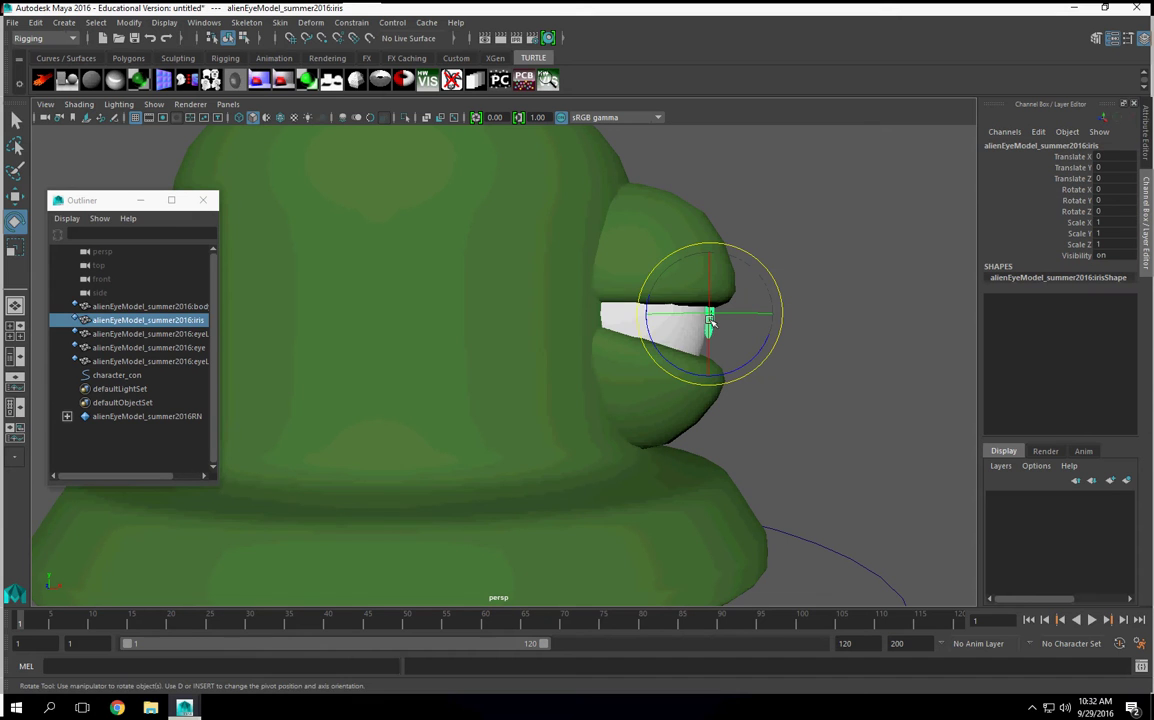
left_click(614, 314)
left_click_drag(639, 355, 575, 315, "alt")
left_click_drag(726, 368, 752, 395, "alt")
left_click(754, 409)
- Parent-constrain the iris to the eyeball with Maintain Offset on and all translate and rotate axes constrained
left_click(670, 362)
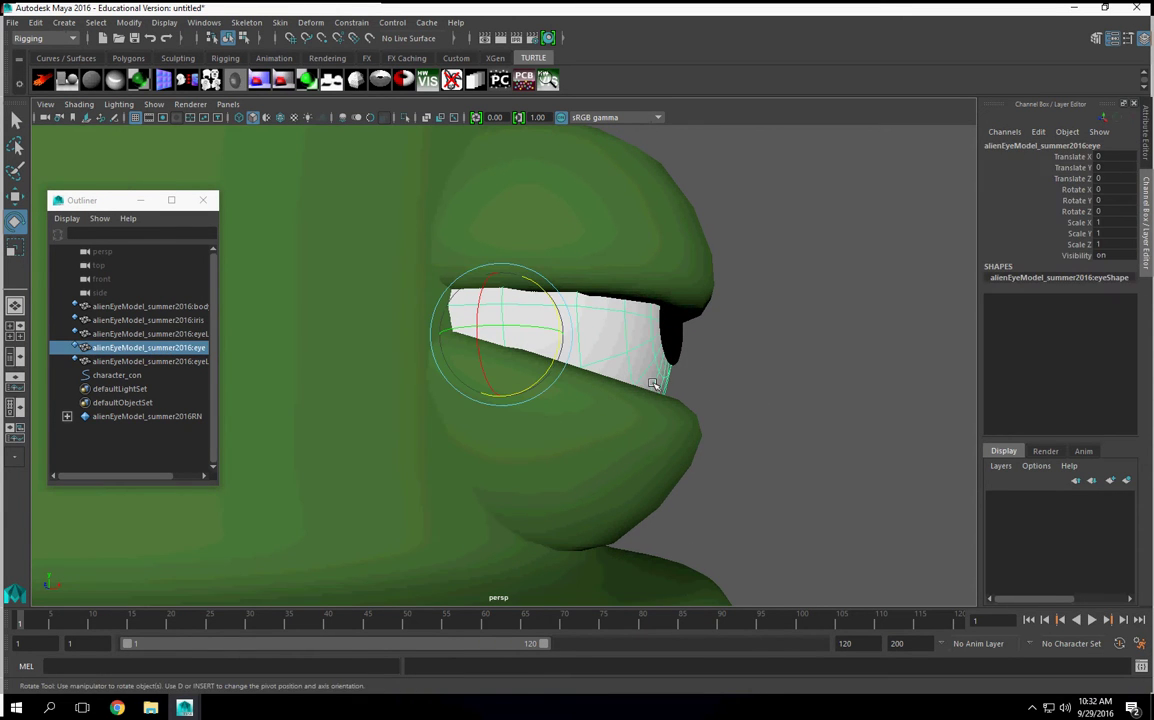
left_click(677, 330, "shift")
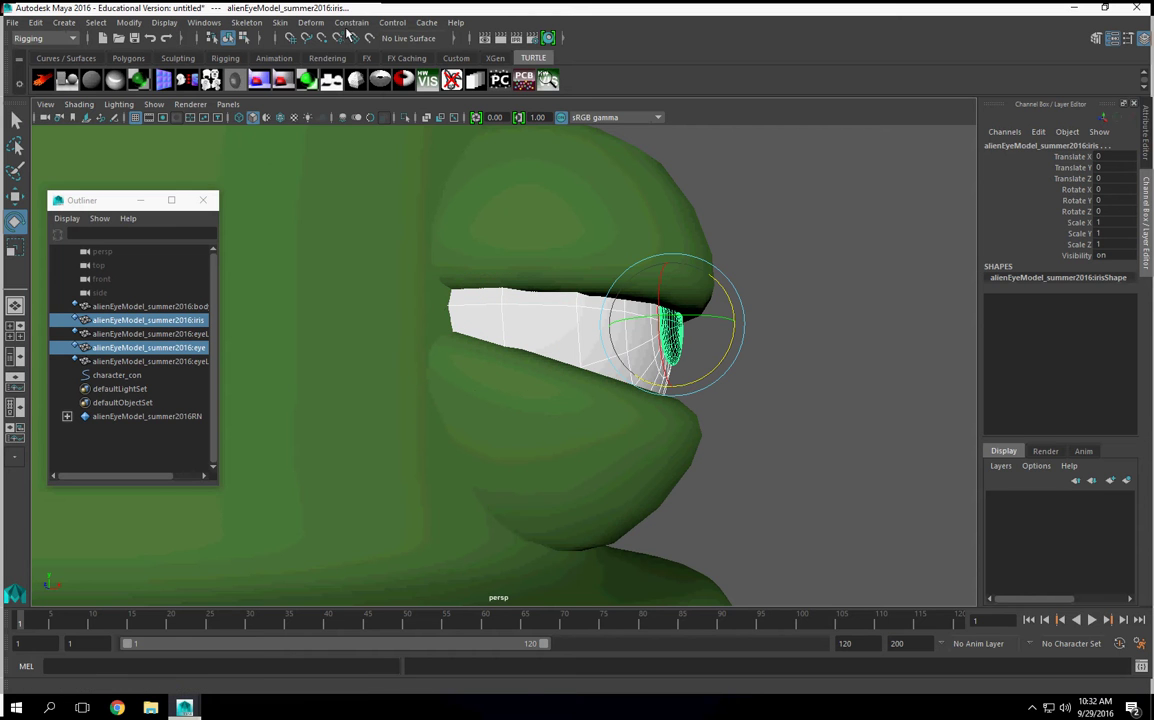
left_click(351, 24)
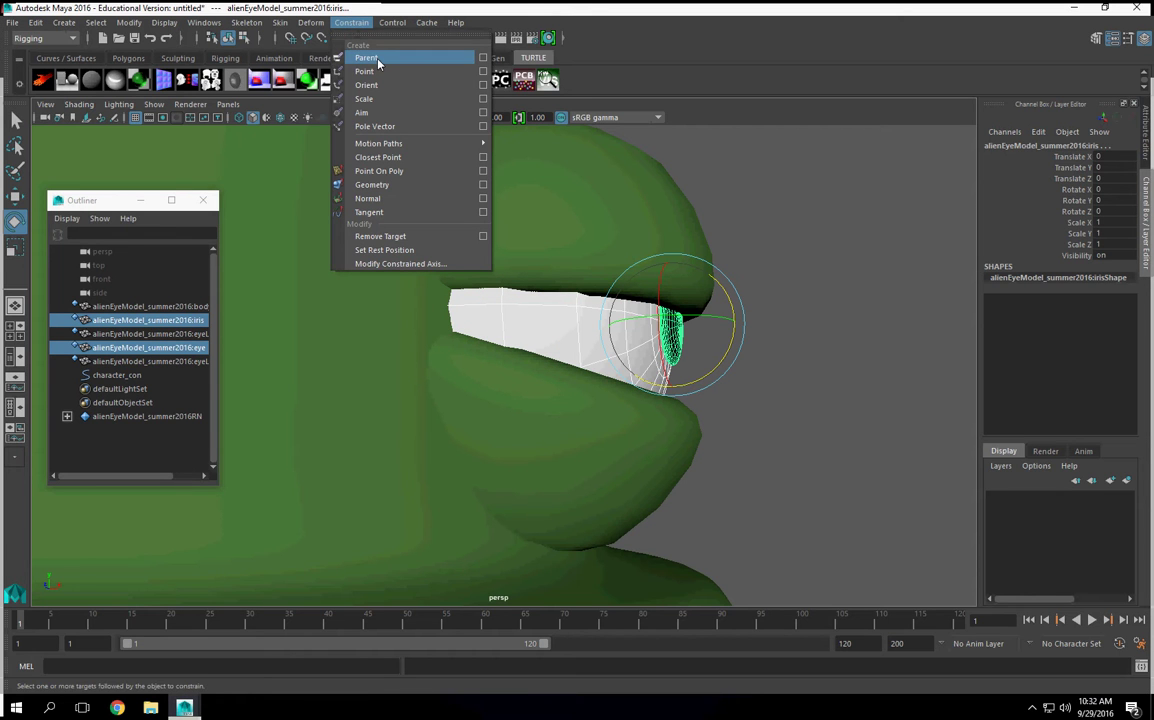
left_click(483, 57)
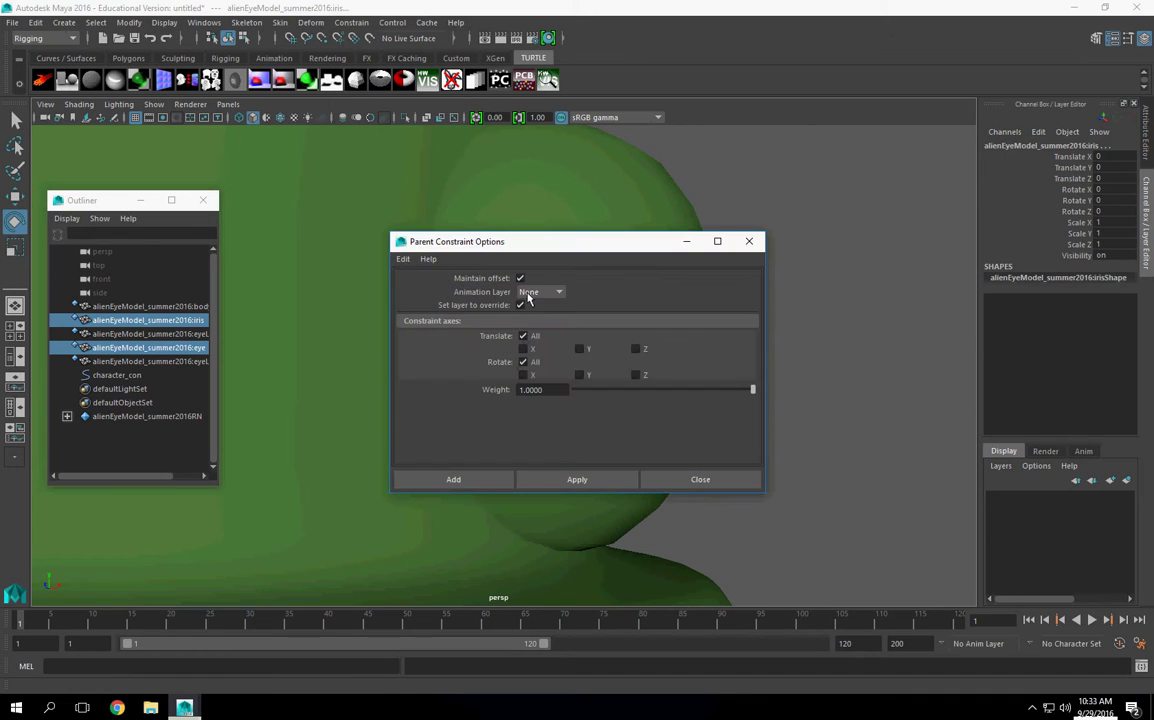
left_click(438, 483)
- Try rotating the eyeball in several directions to test that the iris follows, and undo the rotations
left_click(636, 354)
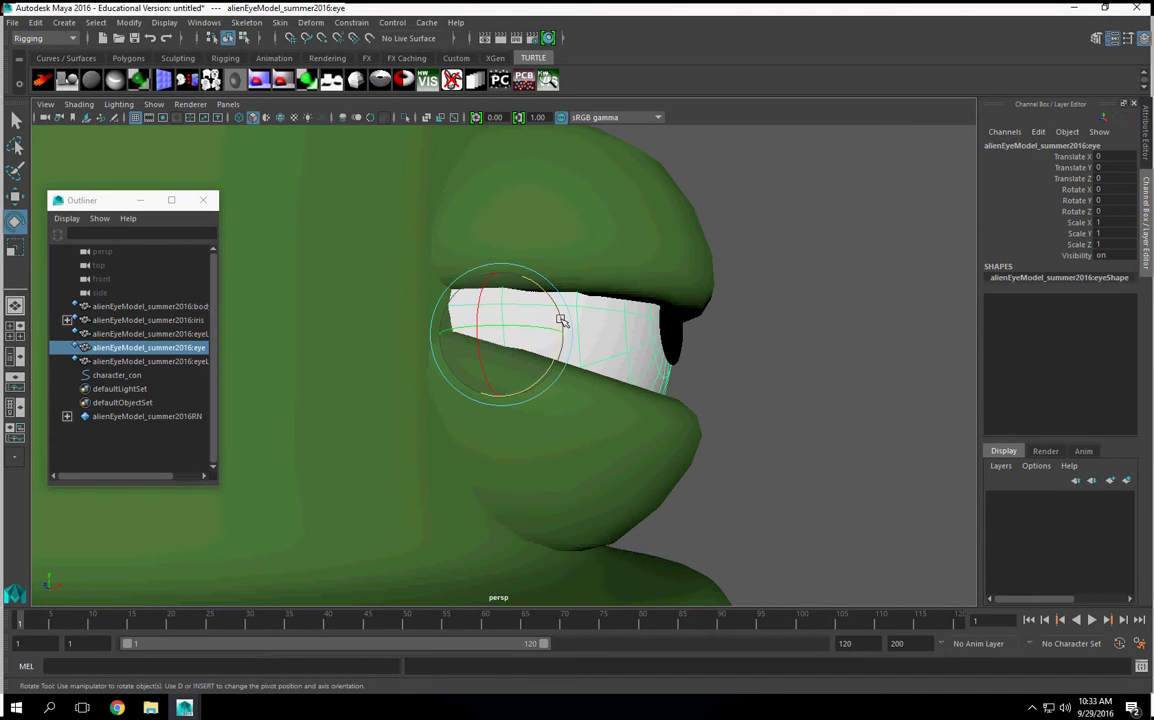
left_click_drag(562, 318, 619, 352)
key("ctrl+z")
left_click_drag(819, 433, 678, 424, "alt")
left_click_drag(529, 298, 521, 275)
left_click_drag(543, 322, 543, 347)
key("ctrl+z")
right_click_drag(801, 445, 728, 450, "alt")
left_click_drag(727, 449, 775, 452, "alt")
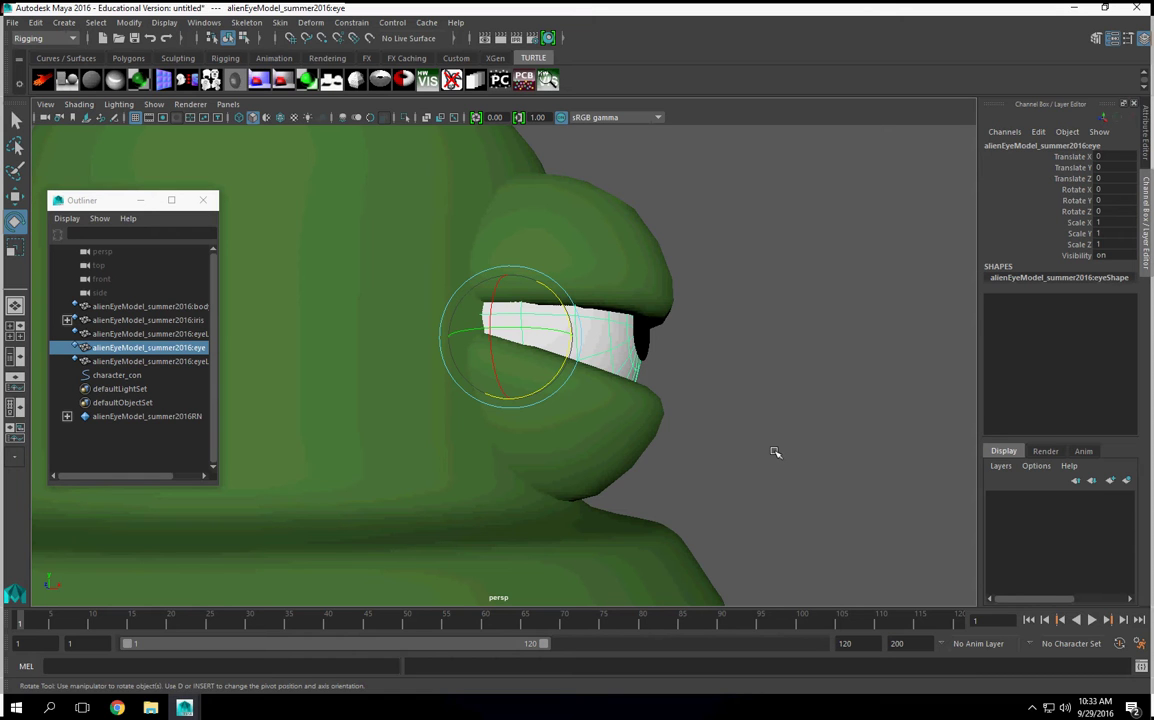
left_click_drag(819, 480, 662, 364, "alt")
left_click(741, 409)
left_click_drag(741, 409, 654, 425, "alt")
left_click(507, 331)
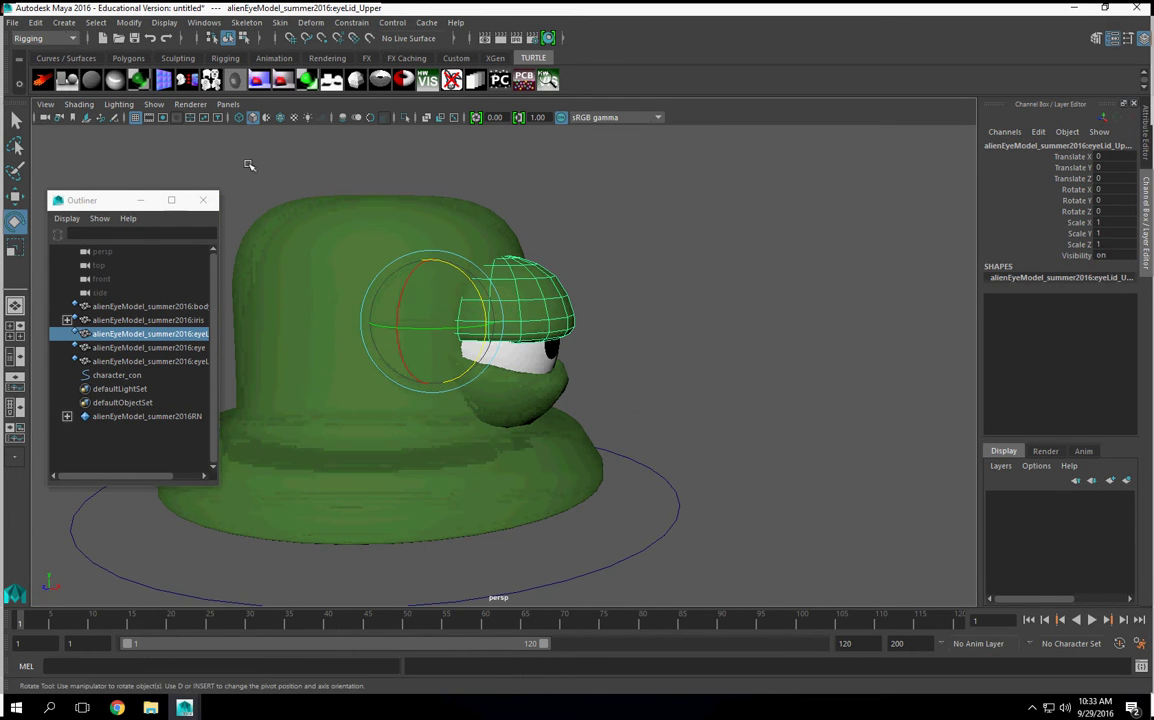
- Duplicate the main character control circle and scale the copy uniformly to about 0.21
left_click(680, 516)
left_click_drag(768, 502, 665, 471, "alt")
key("ctrl+d")
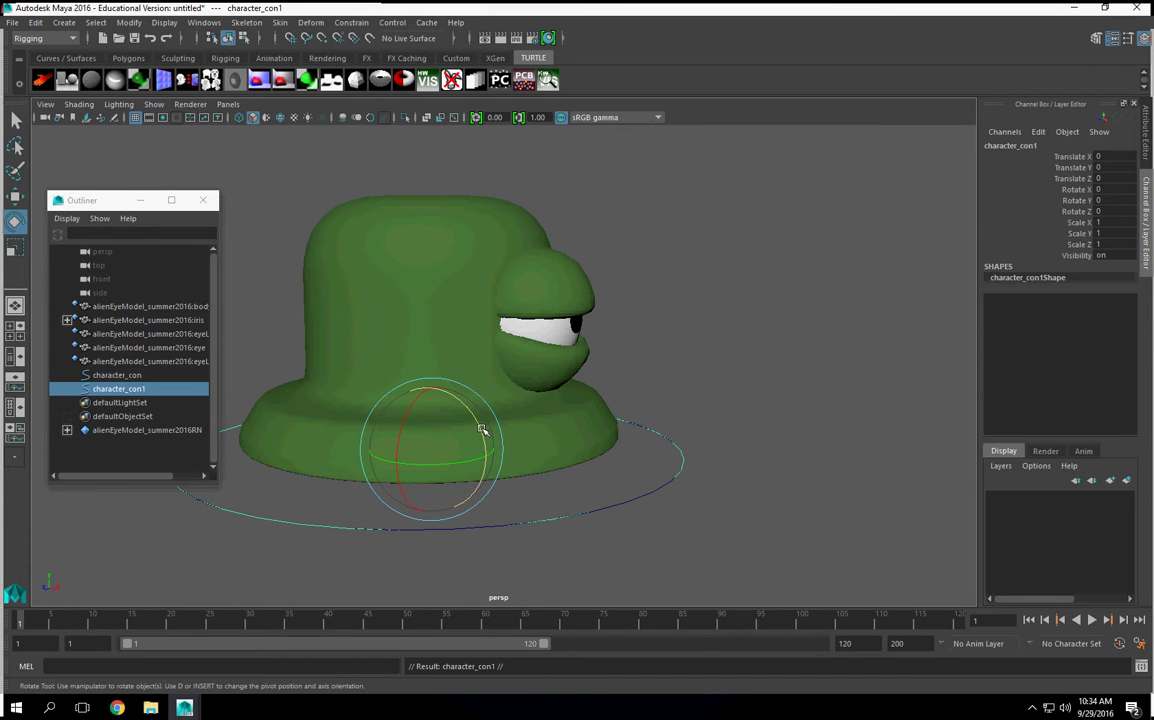
key("r")
left_click_drag(430, 453, 118, 420)
- Move the small control circle in front of the alien, to about 580 in X and 453 in Y
key("w")
left_click_drag(491, 459, 706, 507)
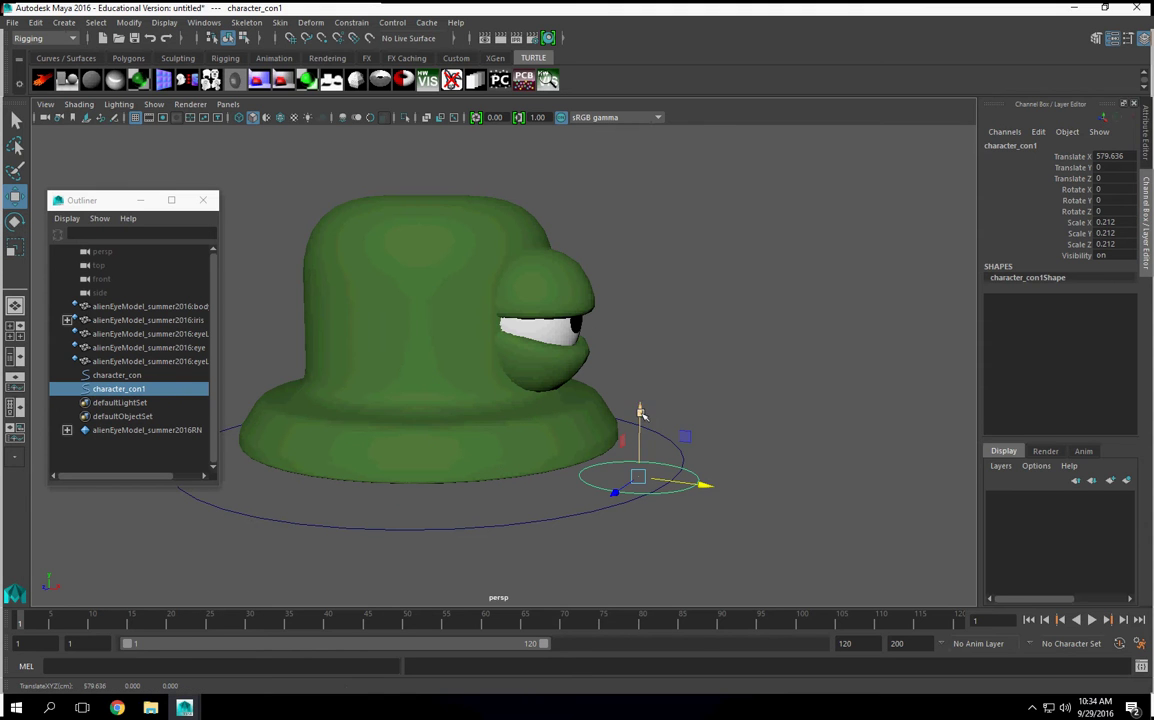
left_click_drag(641, 411, 655, 178)
- Stand the small control circle upright in front of the eye by setting its Rotate Z to 90
key("e")
left_click_drag(729, 283, 809, 376)
middle_click_drag(809, 376, 782, 448, "alt")
right_click_drag(782, 448, 1000, 390, "alt")
left_click(1110, 210)
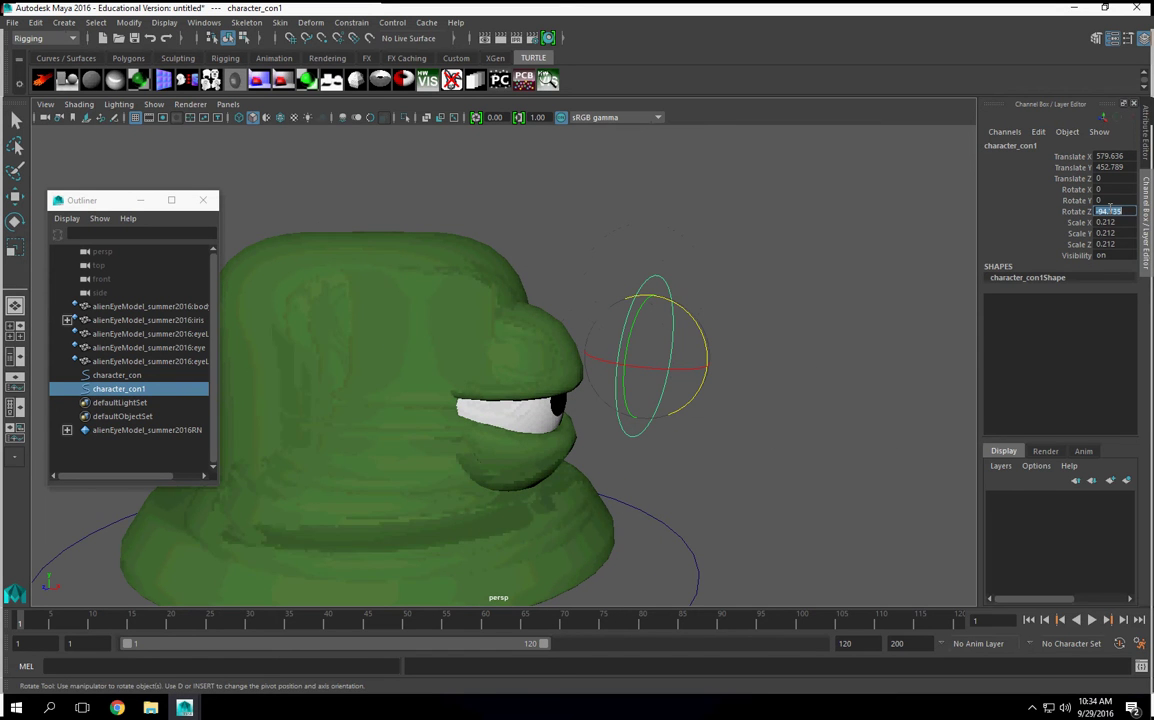
type("90")
key("Return")
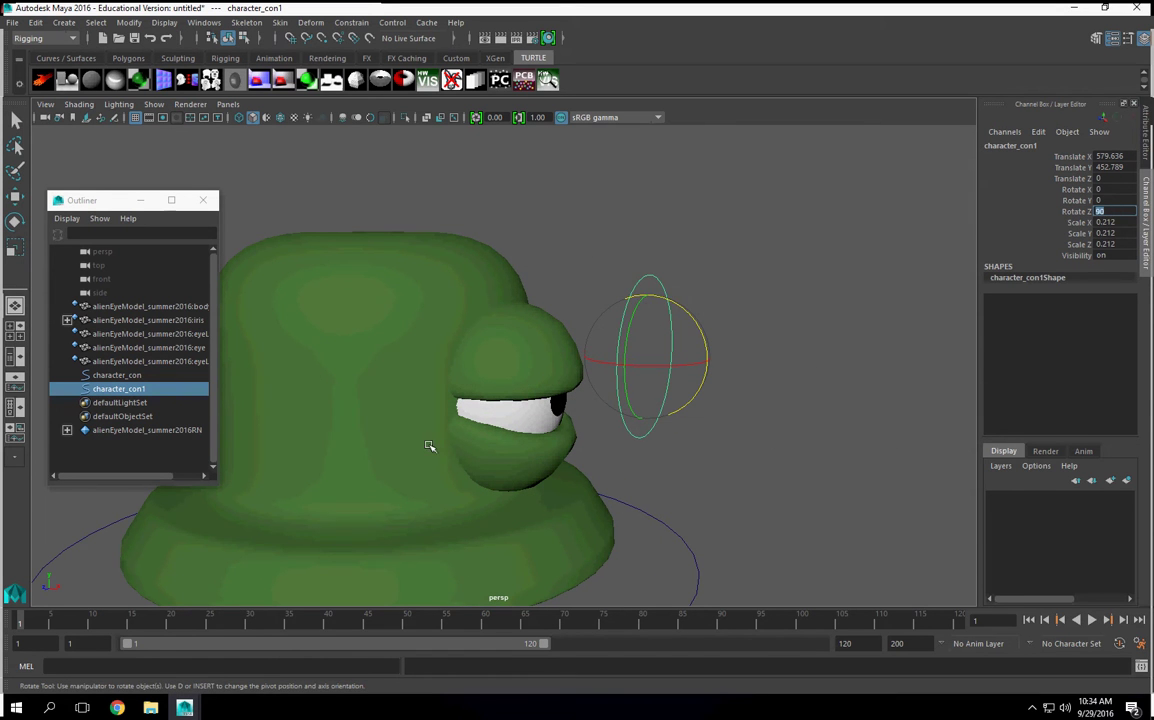
- Lower the small control circle to about 357 in Translate Y so it lines up with the eye
left_click_drag(446, 448, 358, 466, "alt")
middle_click_drag(358, 466, 430, 422, "alt")
right_click_drag(430, 422, 405, 428, "alt")
left_click(14, 195)
key("space")
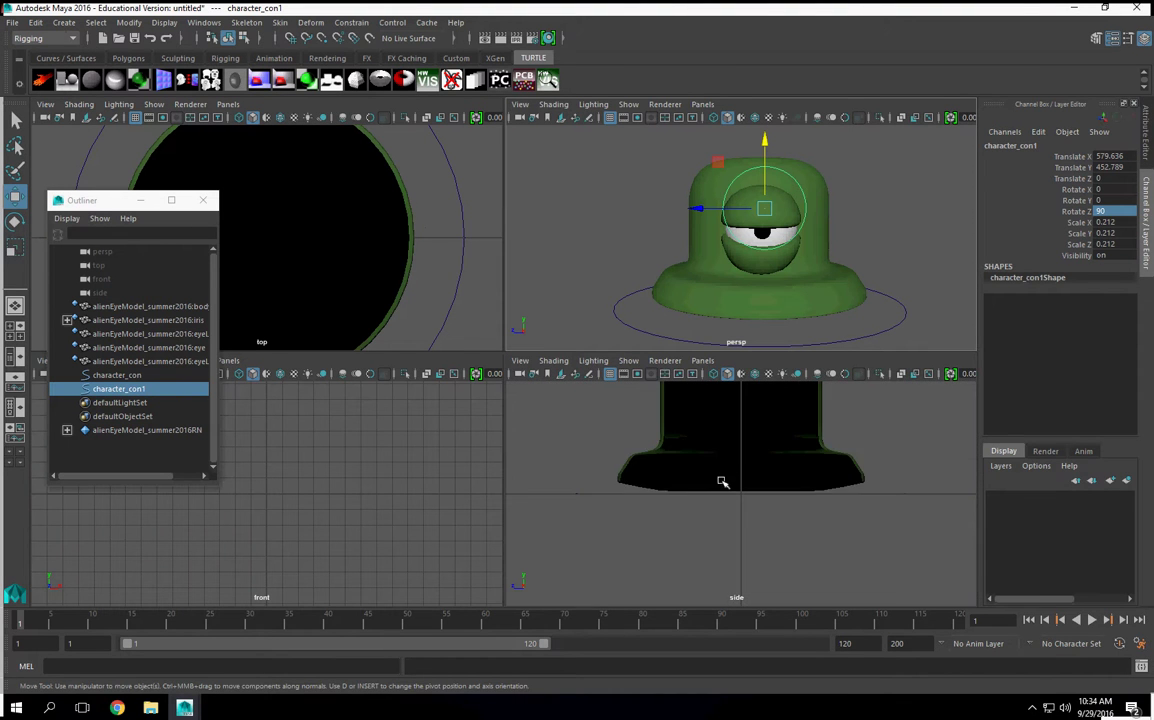
scroll(739, 479, "down", 5)
scroll(739, 479, "up", 3)
middle_click_drag(657, 484, 642, 538, "alt")
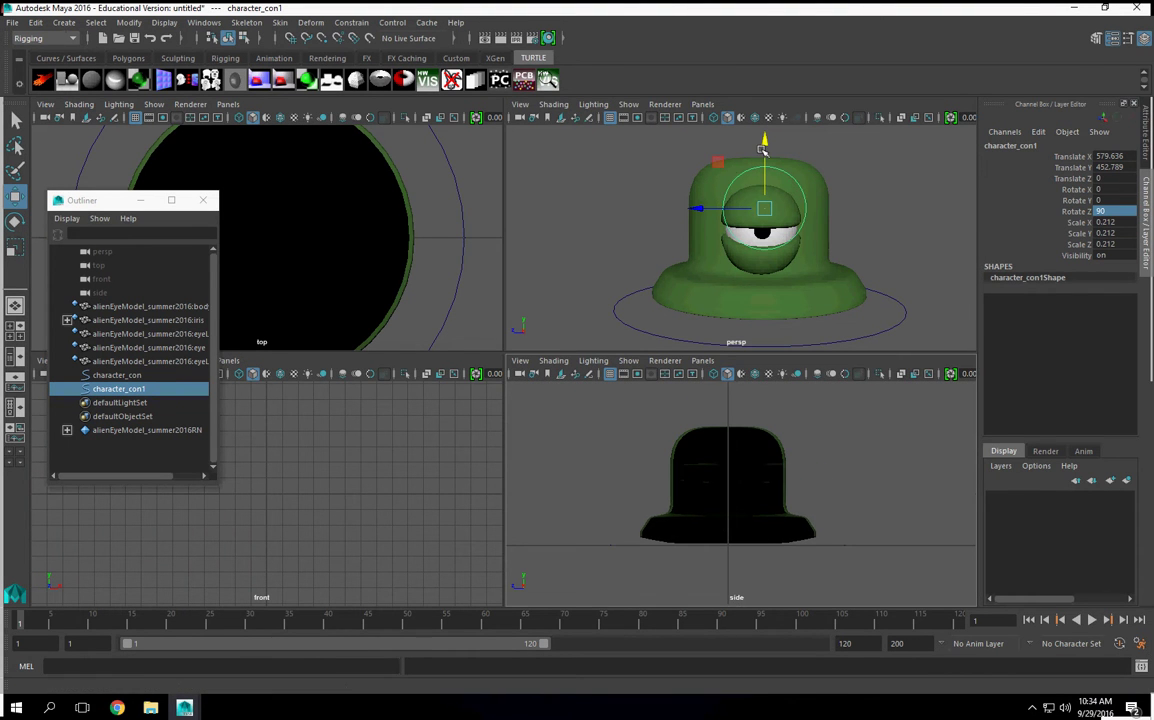
left_click_drag(762, 150, 764, 179)
- Check the small control circle's placement from the side and front and freeze its transformations
scroll(727, 264, "down", 5)
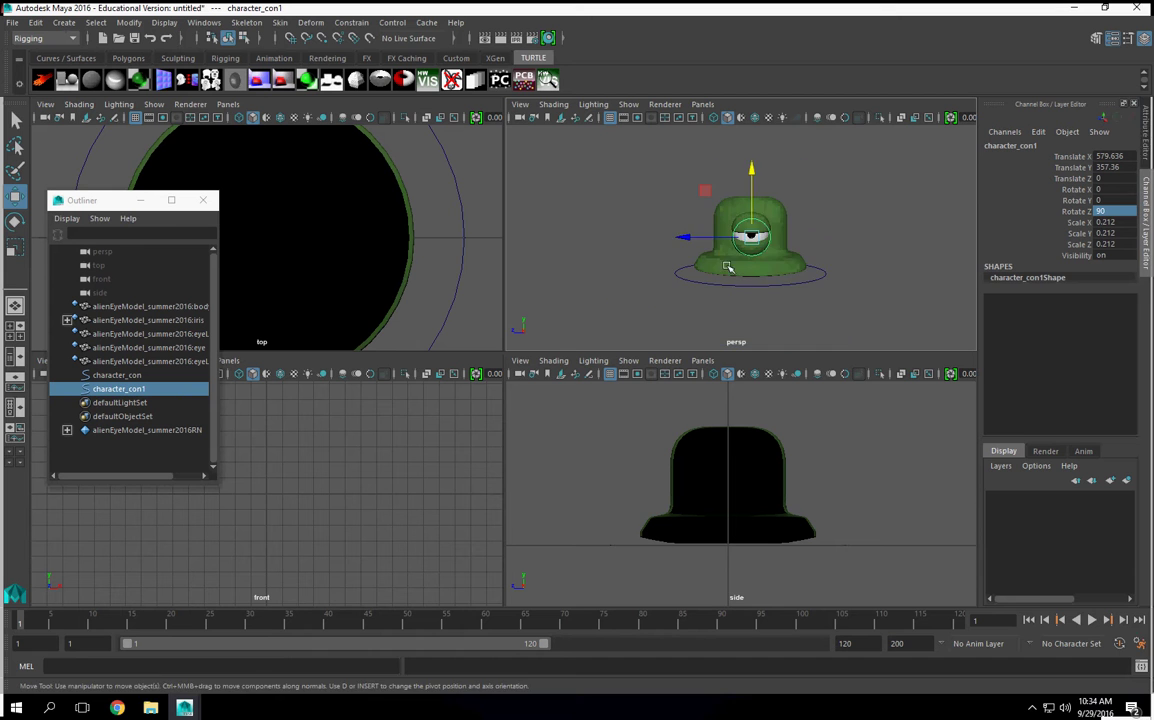
left_click_drag(727, 267, 755, 237, "alt")
key("space")
scroll(447, 470, "down", 2)
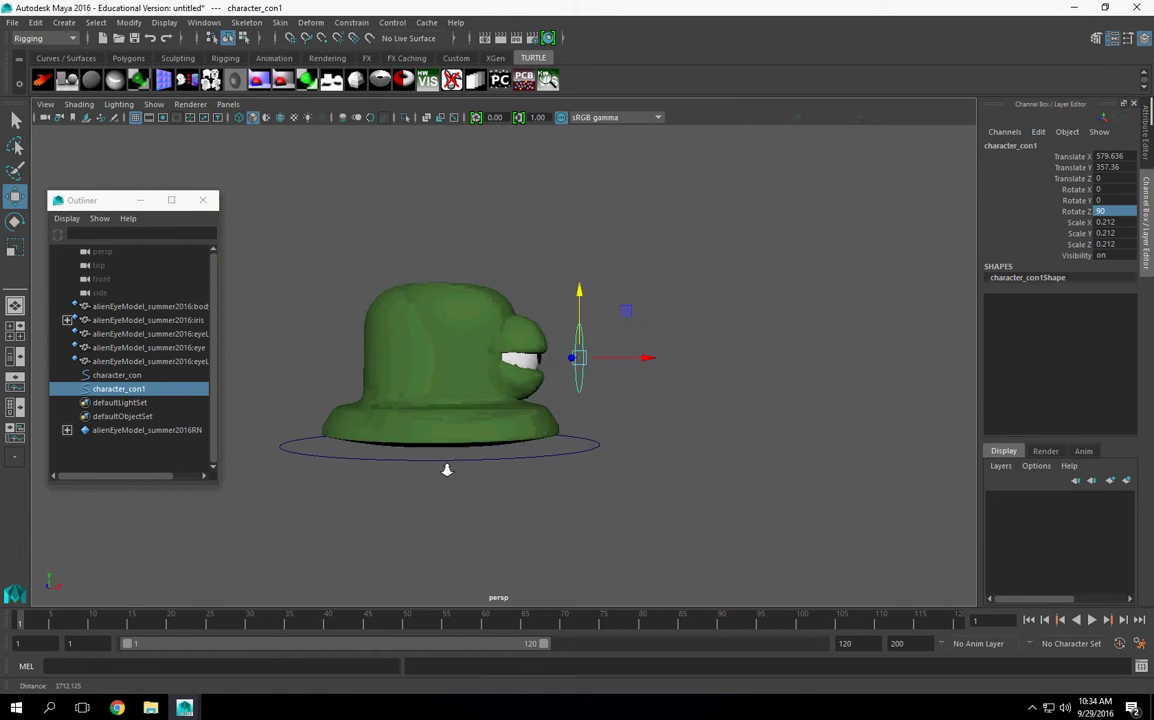
right_click_drag(447, 470, 719, 471, "alt")
left_click_drag(719, 471, 562, 443, "alt")
right_click_drag(562, 443, 490, 440, "alt")
left_click(129, 22)
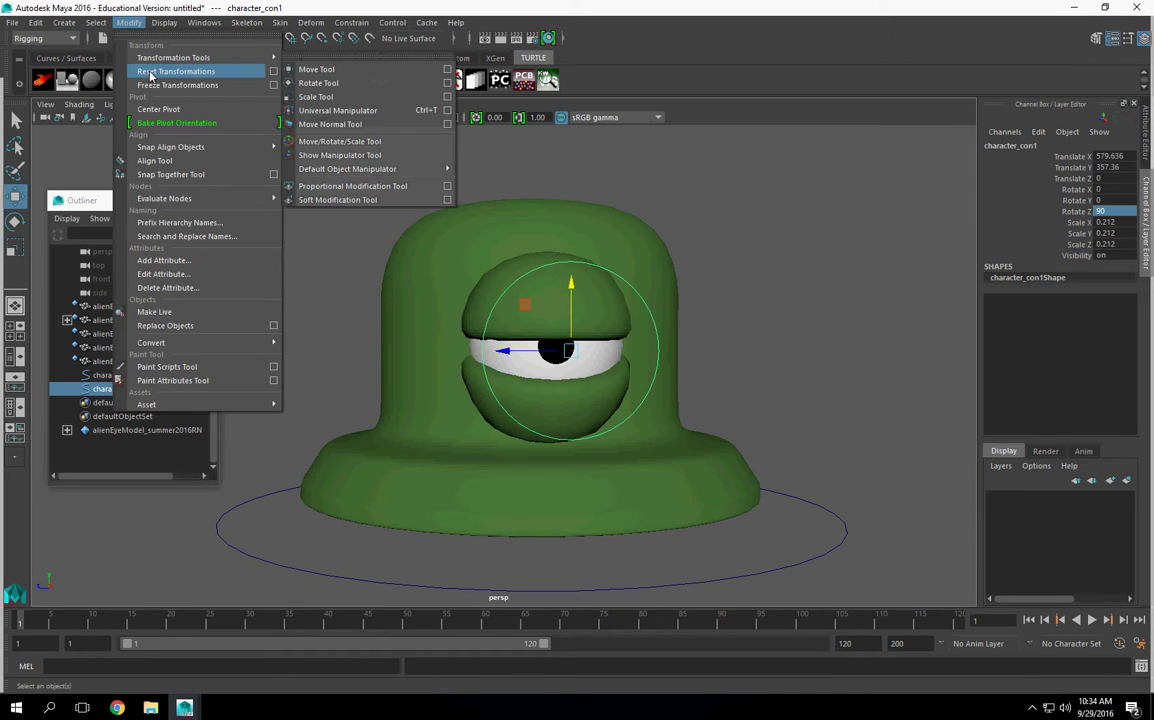
left_click(151, 72)
left_click_drag(600, 425, 633, 453, "alt")
- Show all hidden objects in the scene, including the cameras
key("space")
scroll(615, 317, "down", 3)
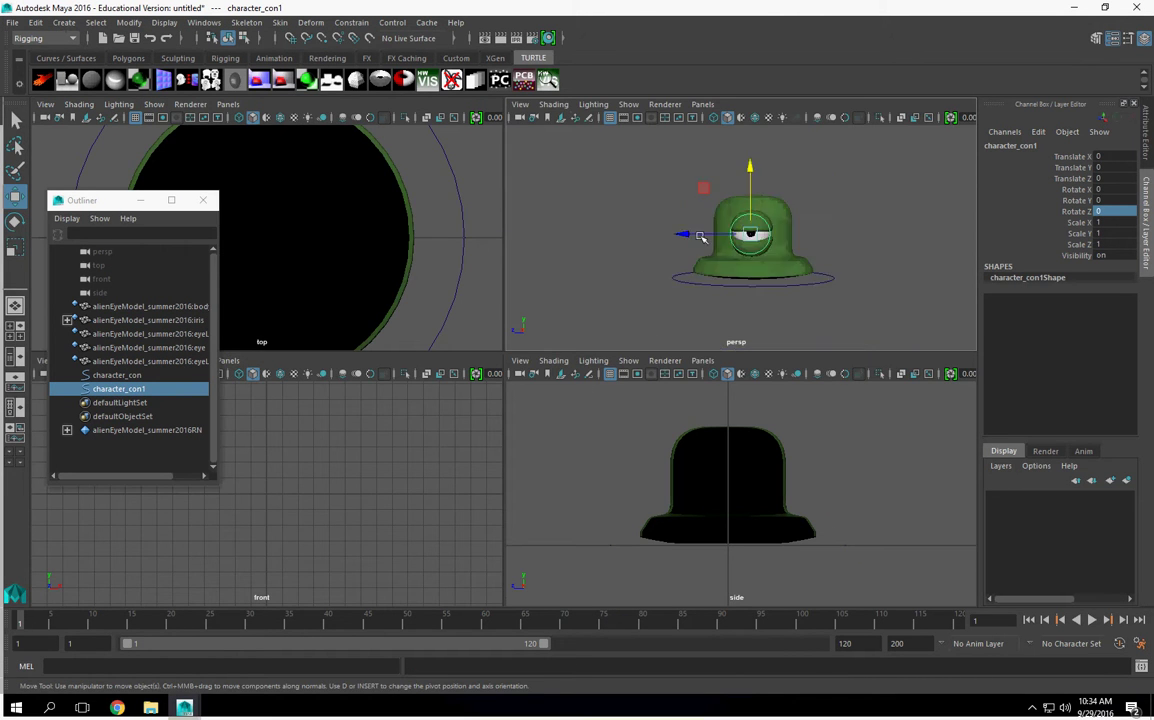
left_click(164, 22)
mouse_move(205, 123)
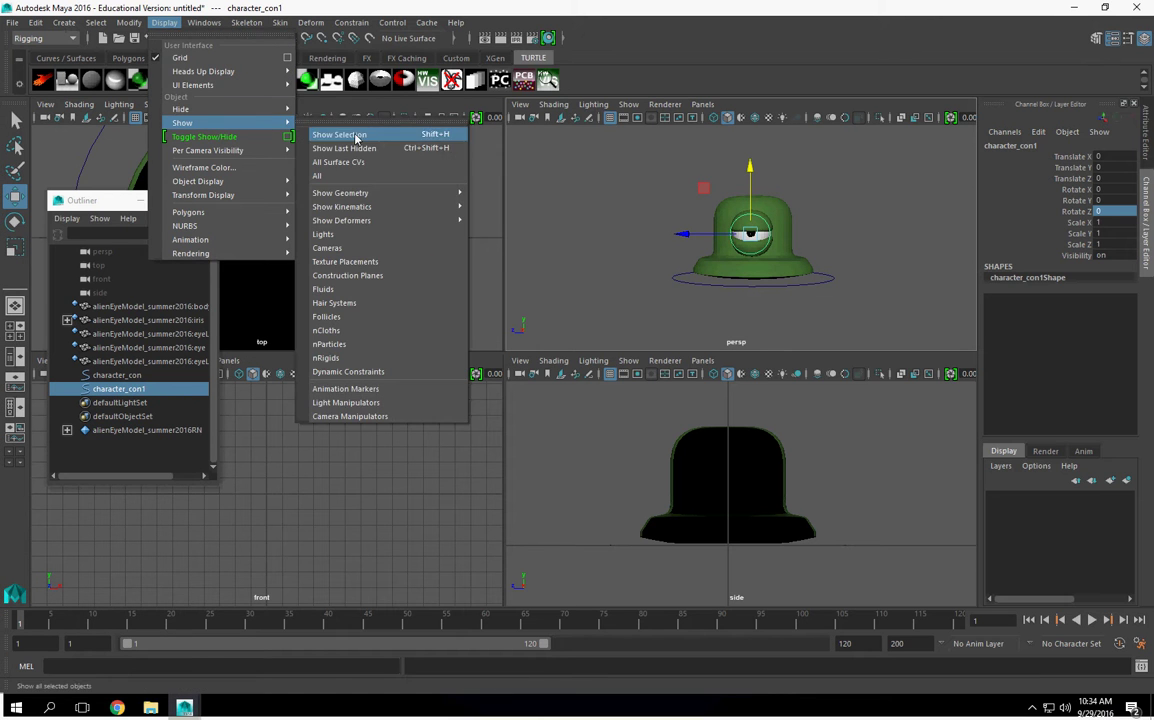
left_click(337, 177)
- Raise the top camera above the alien and move the side camera out to about 3202 in Translate X
left_click_drag(799, 309, 885, 335, "alt")
right_click_drag(885, 335, 630, 300, "alt")
left_click(753, 262)
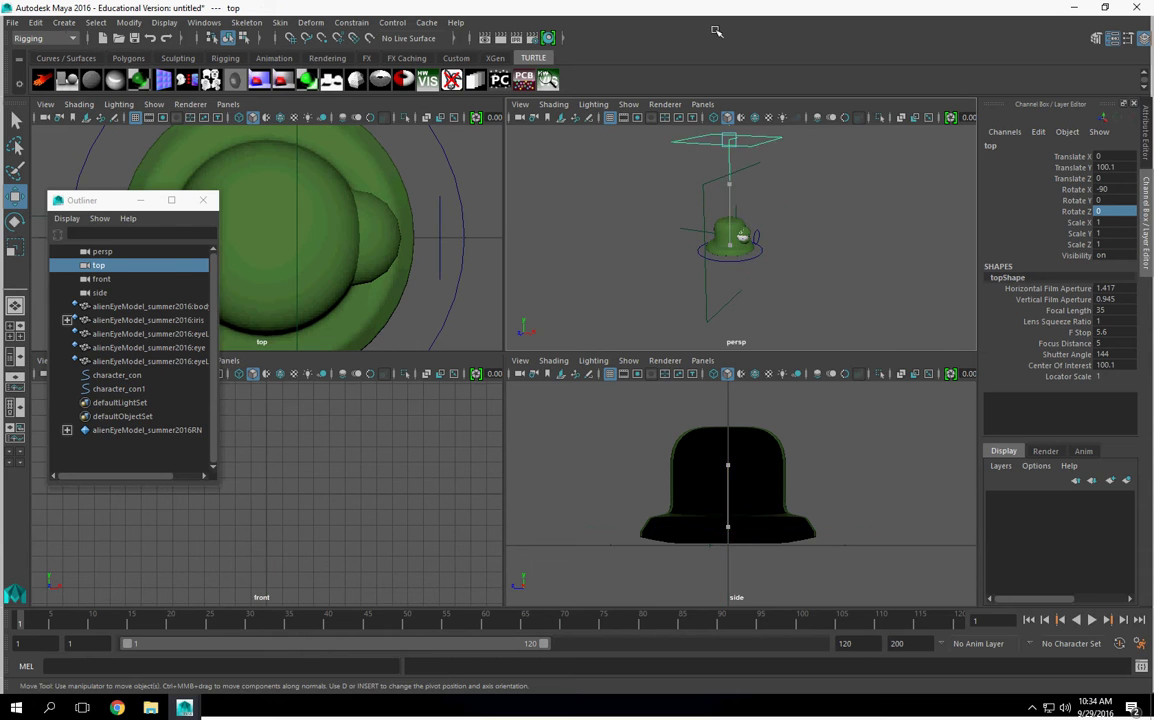
left_click(795, 244)
left_click_drag(795, 244, 973, 288)
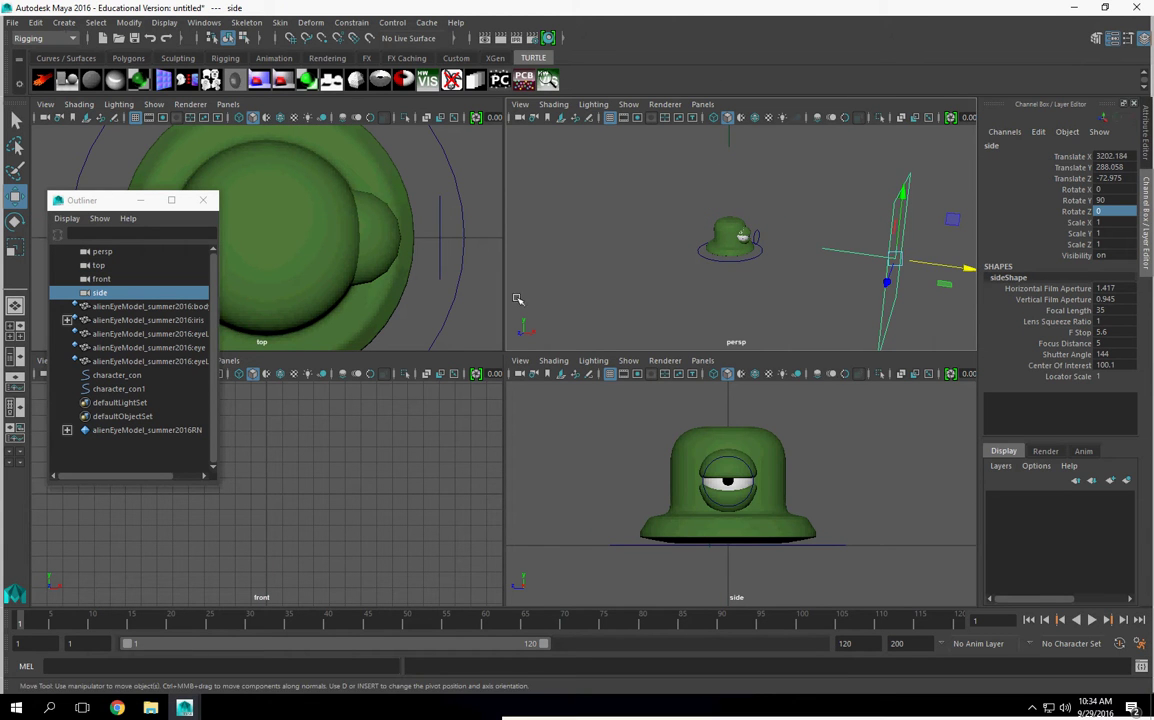
- Display the perspective view in wireframe and frame the alien from the side
key("4")
scroll(740, 265, "up", 8)
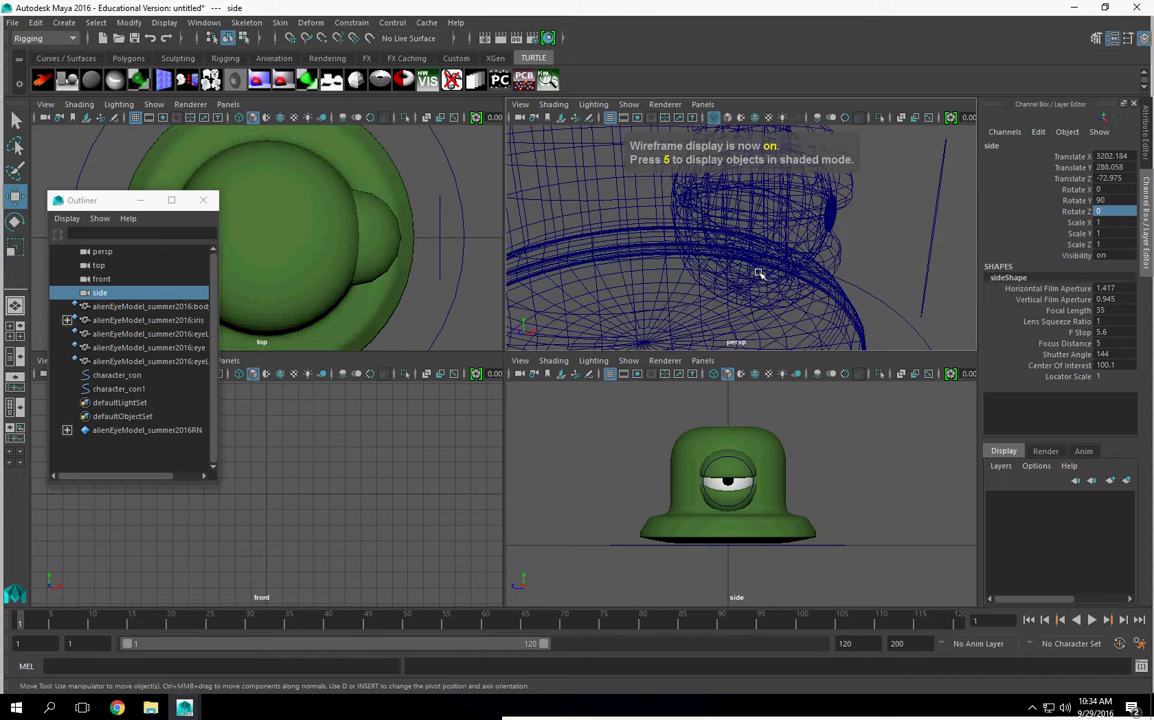
scroll(765, 279, "down", 3)
left_click_drag(775, 236, 744, 278, "alt")
middle_click_drag(744, 278, 785, 258, "alt")
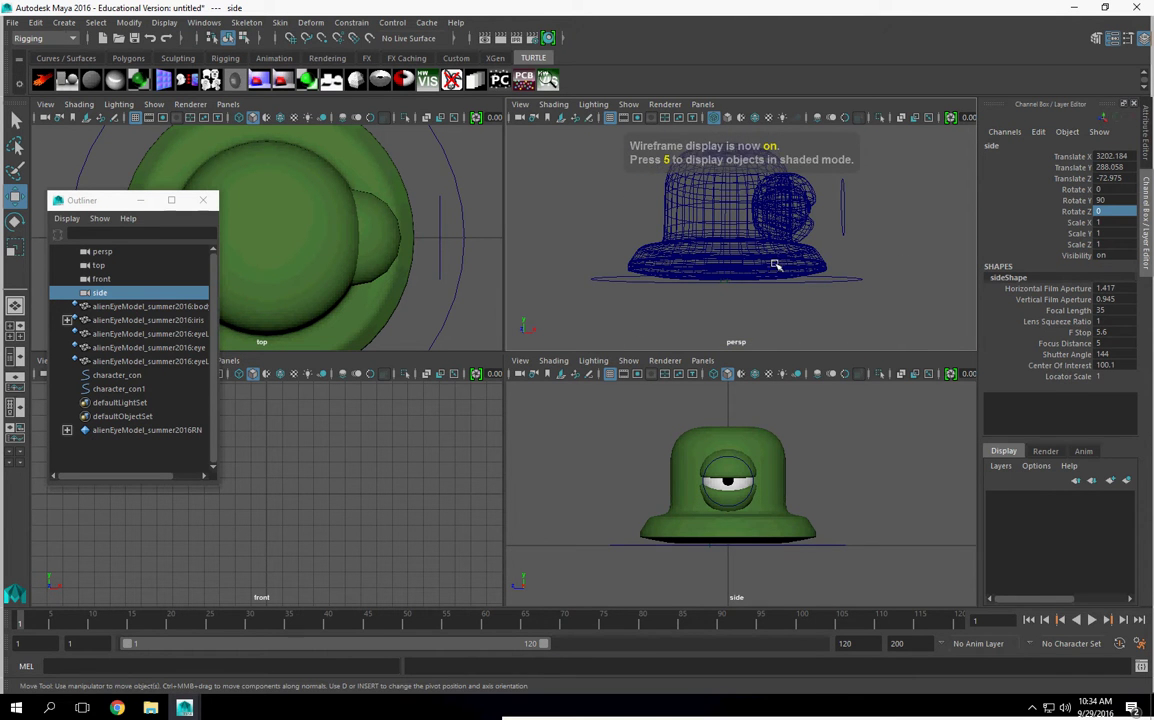
- Scale the front camera up to about 99.4 and move it out to about 5163 in Translate Z
left_click(101, 291)
scroll(794, 261, "down", 3)
left_click(101, 279)
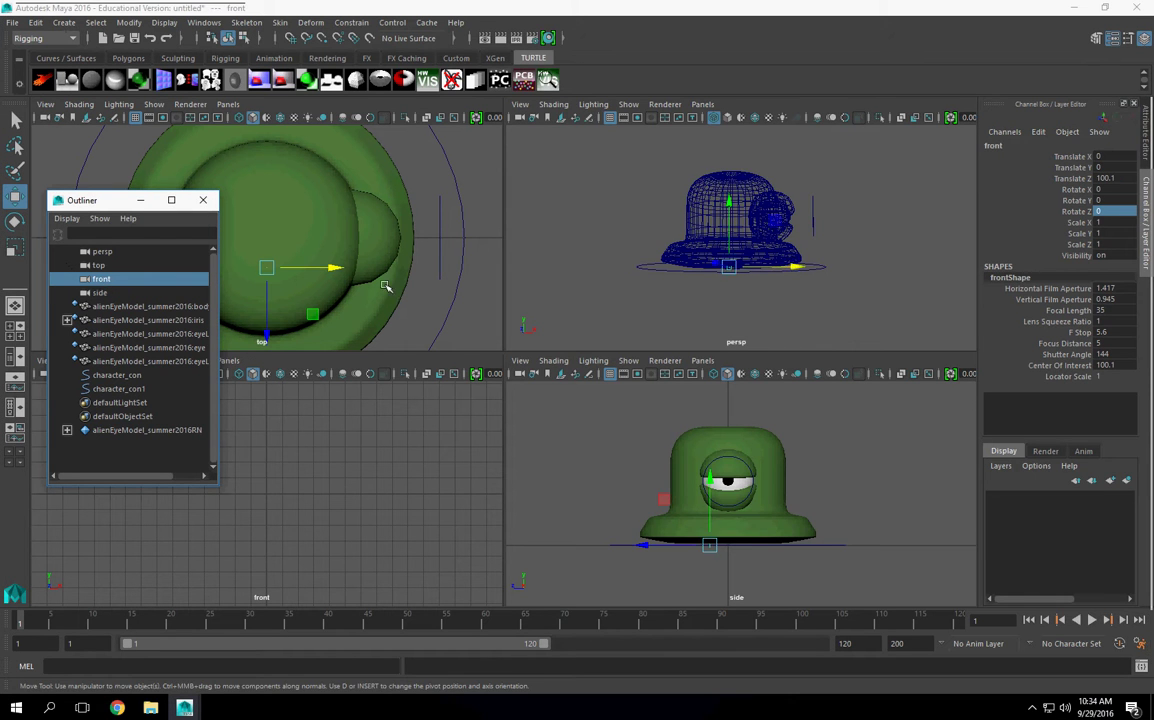
key("f")
key("r")
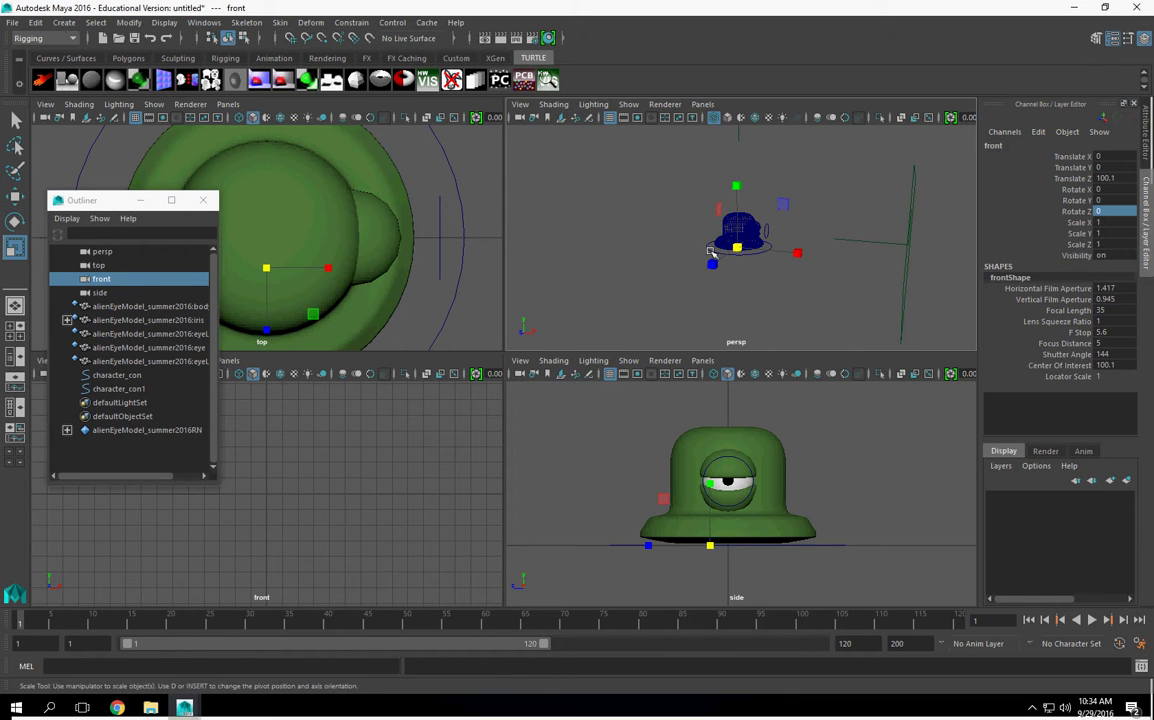
left_click_drag(738, 250, 876, 250)
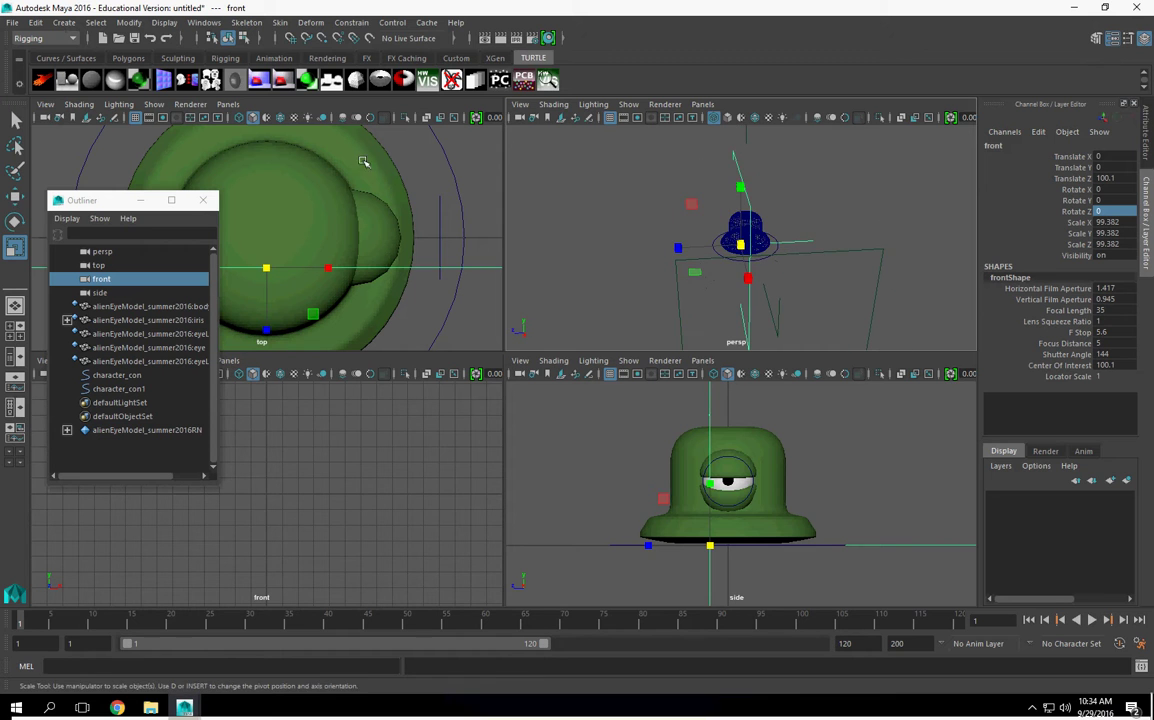
left_click(15, 195)
mouse_move(672, 248)
left_mouse_down()
mouse_move(410, 247)
mouse_move(781, 232)
left_mouse_up()
- Return the perspective view to textured shaded display and maximize it
key("5")
key("5")
key("6")
key("space")
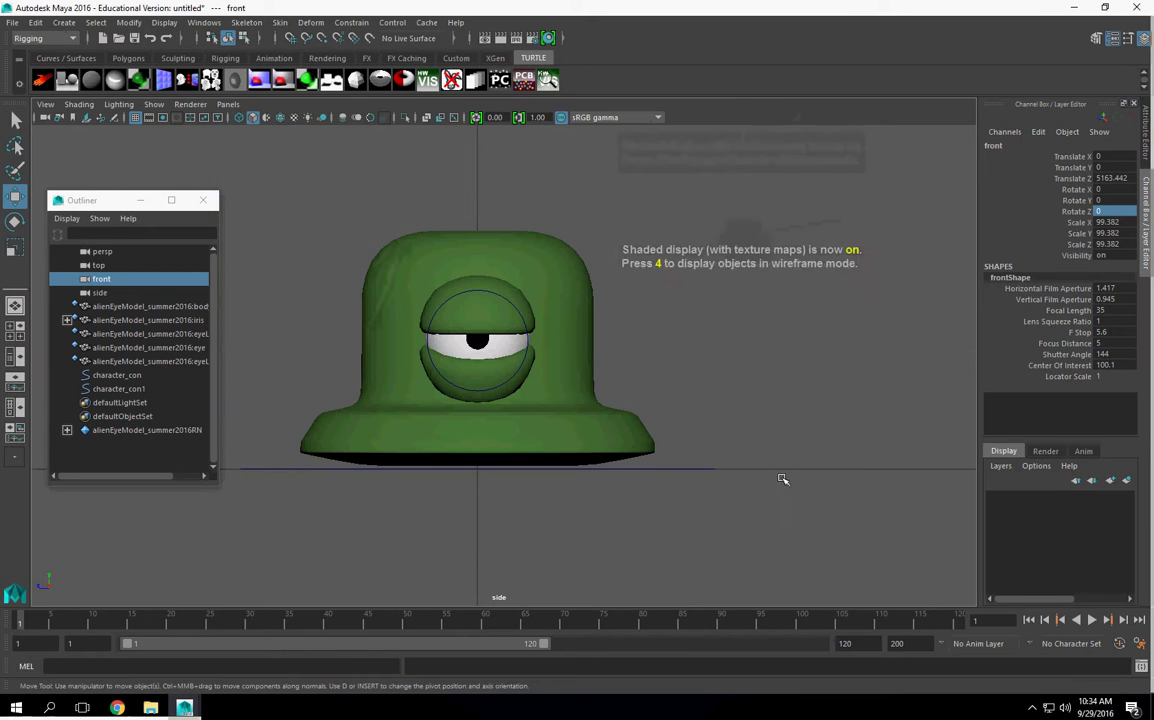
key("space")
key("space")
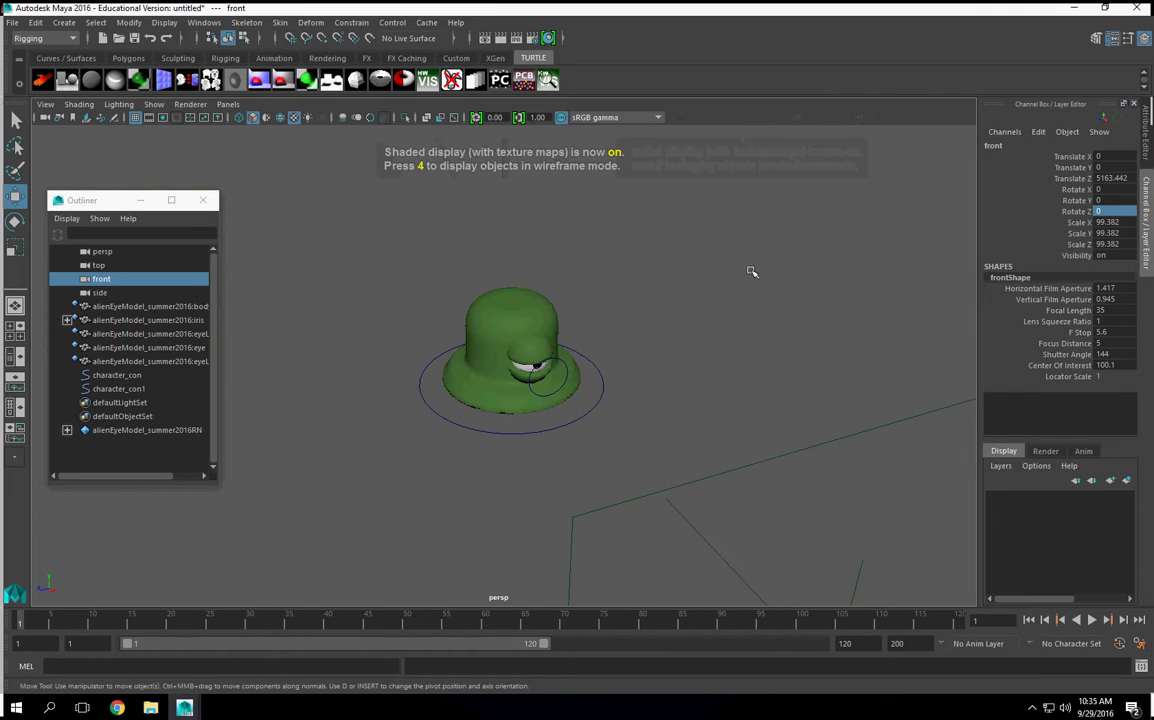
- Rename the small control circle in front of the eye as eye_con
left_click_drag(752, 270, 696, 343, "alt")
scroll(654, 357, "up", 4)
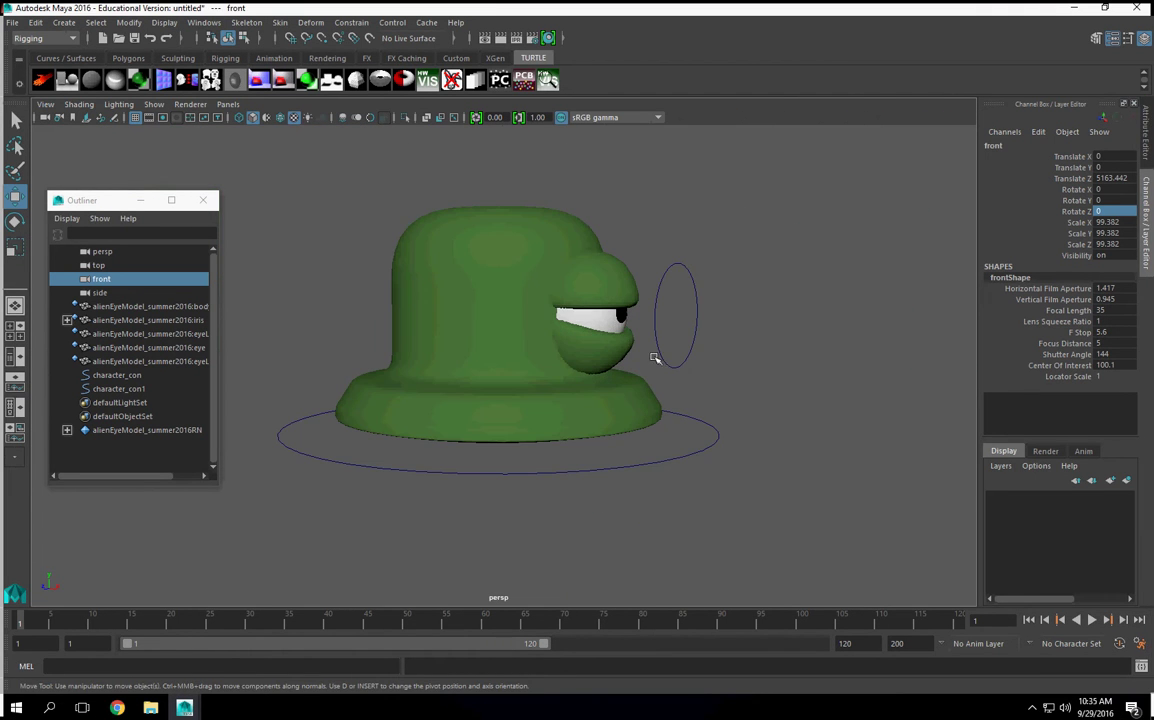
left_click(696, 272)
left_click(1025, 146)
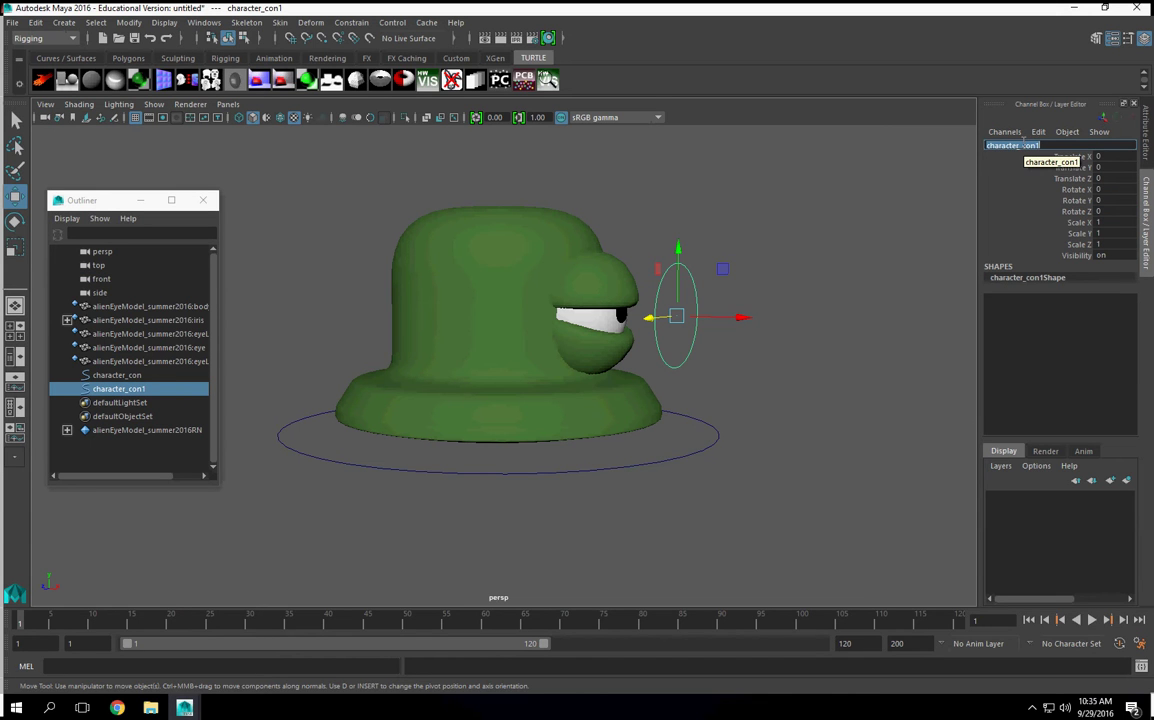
type("eye_con")
key("Return")
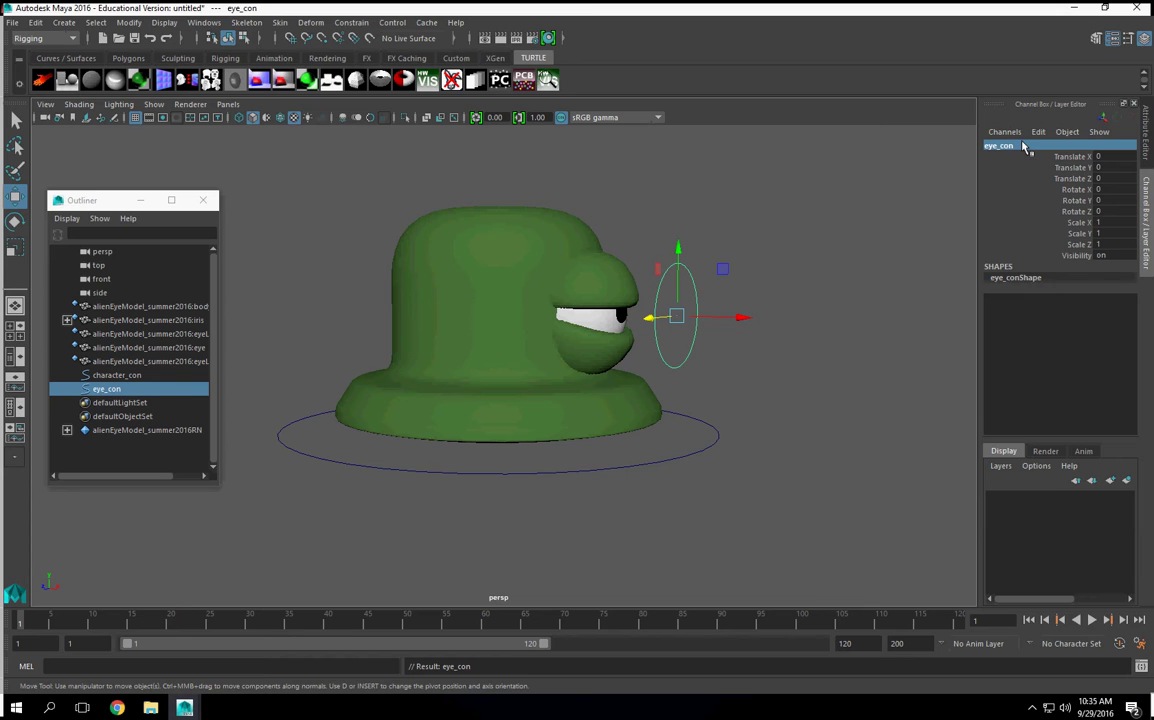
- Freeze the transformations of the eye_con circle and clear the selection
left_click_drag(657, 267, 614, 433, "alt")
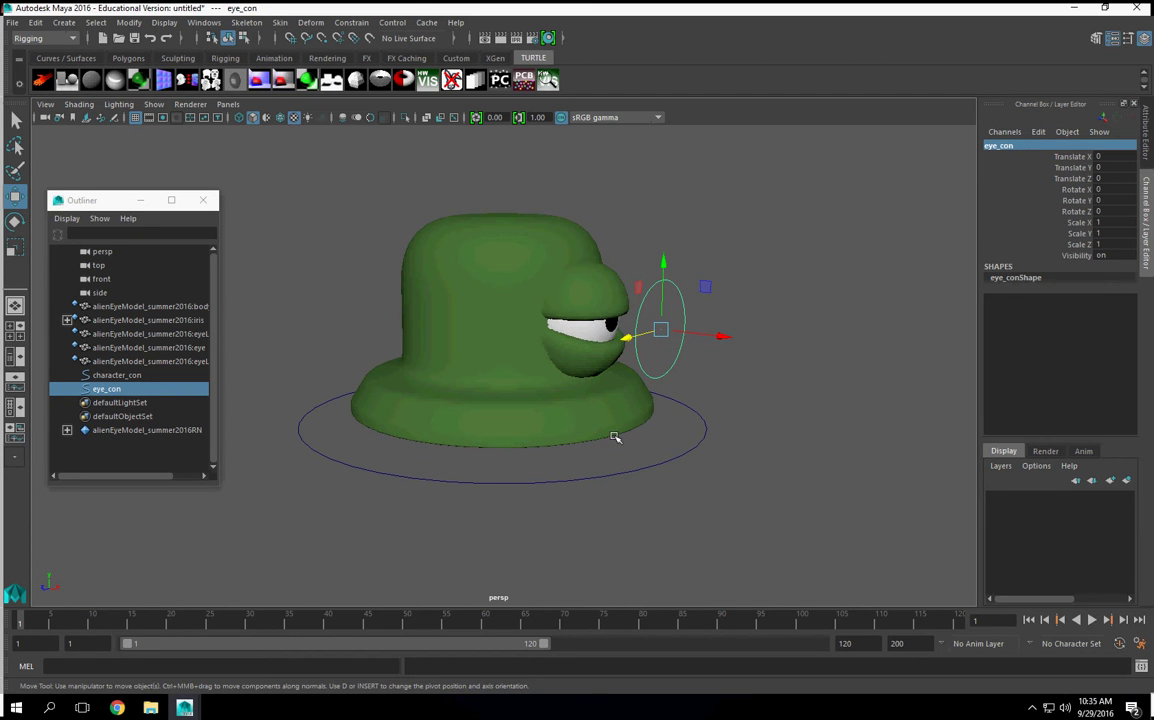
left_click(128, 22)
left_click(158, 84)
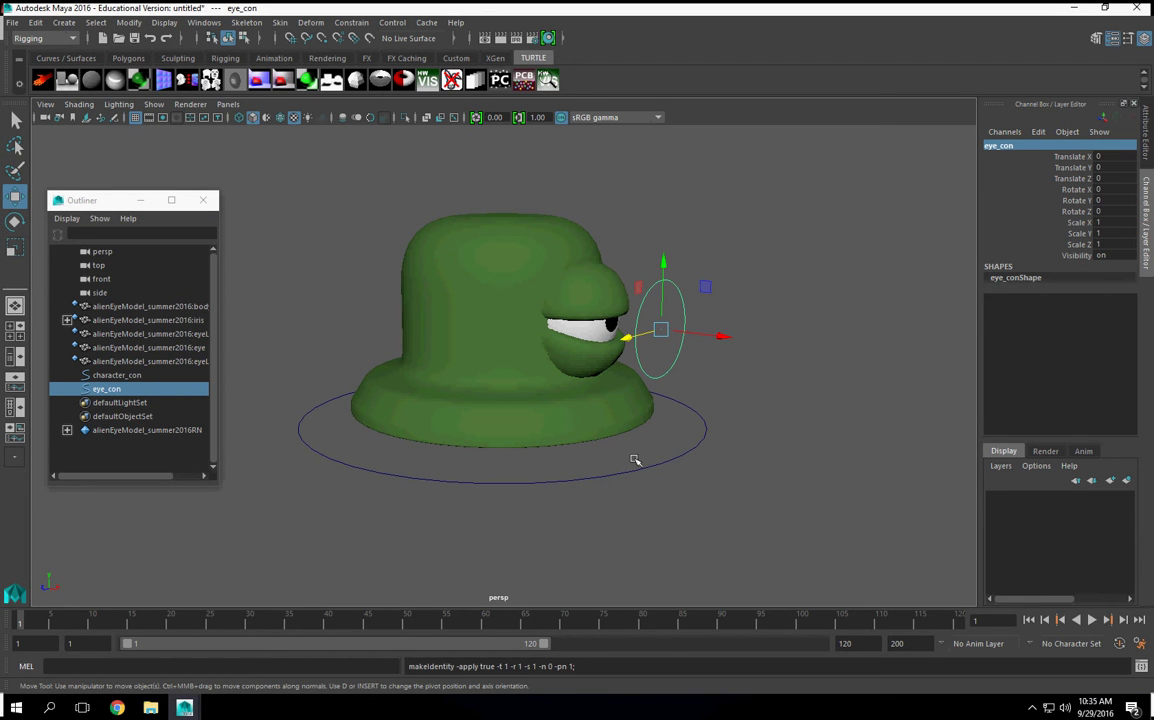
left_click_drag(627, 462, 640, 448, "alt")
right_click_drag(649, 451, 631, 484, "alt")
left_click(708, 464)
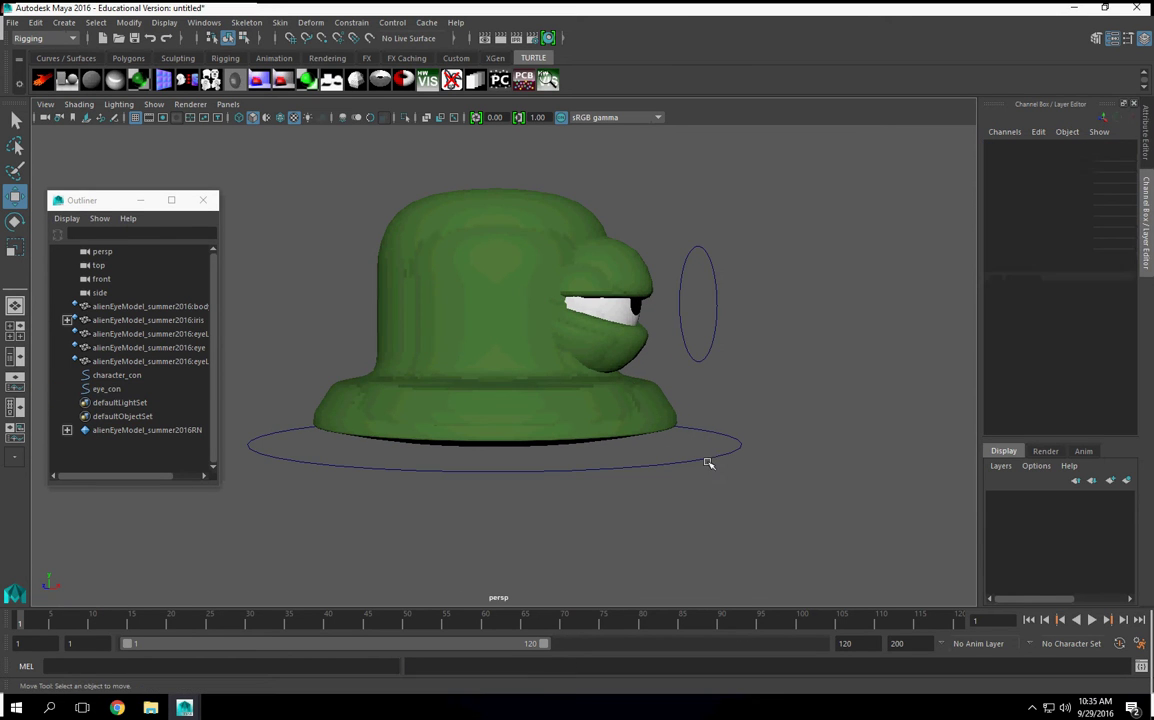
left_click(682, 341)
left_click_drag(759, 430, 760, 412, "alt")
left_click(602, 302, "shift")
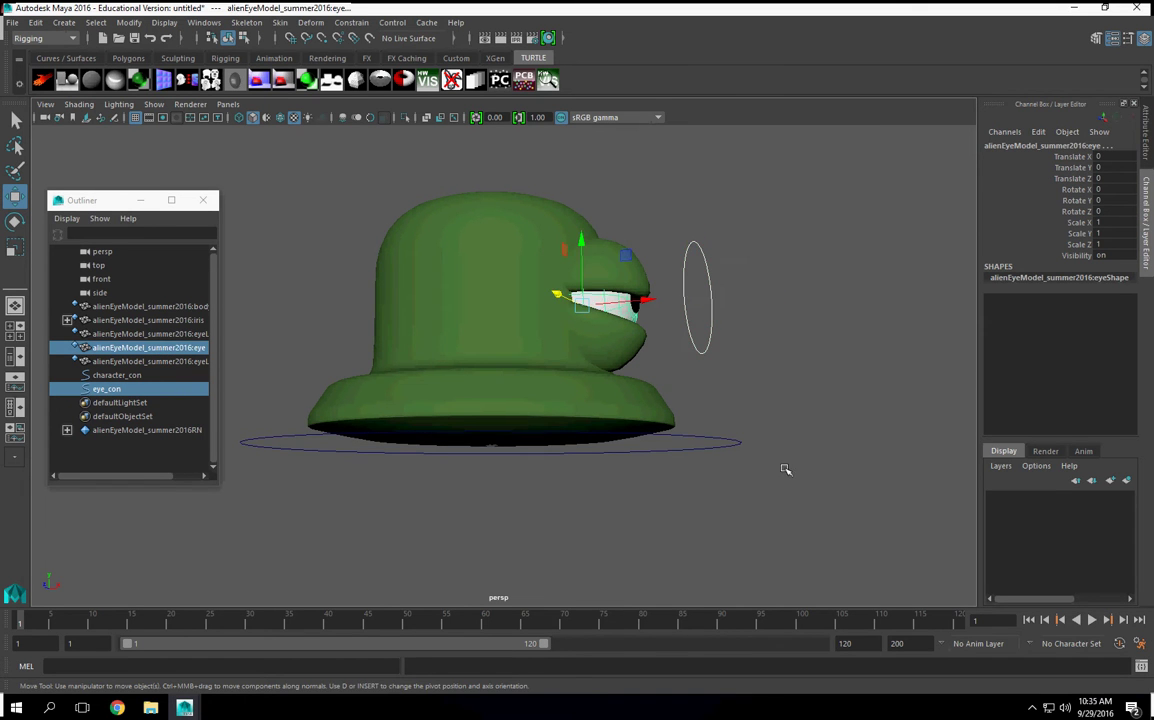
mouse_move(786, 471)
left_mouse_down("alt")
mouse_move(778, 482)
mouse_move(778, 456)
mouse_move(769, 472)
mouse_move(786, 487)
left_mouse_up("alt")
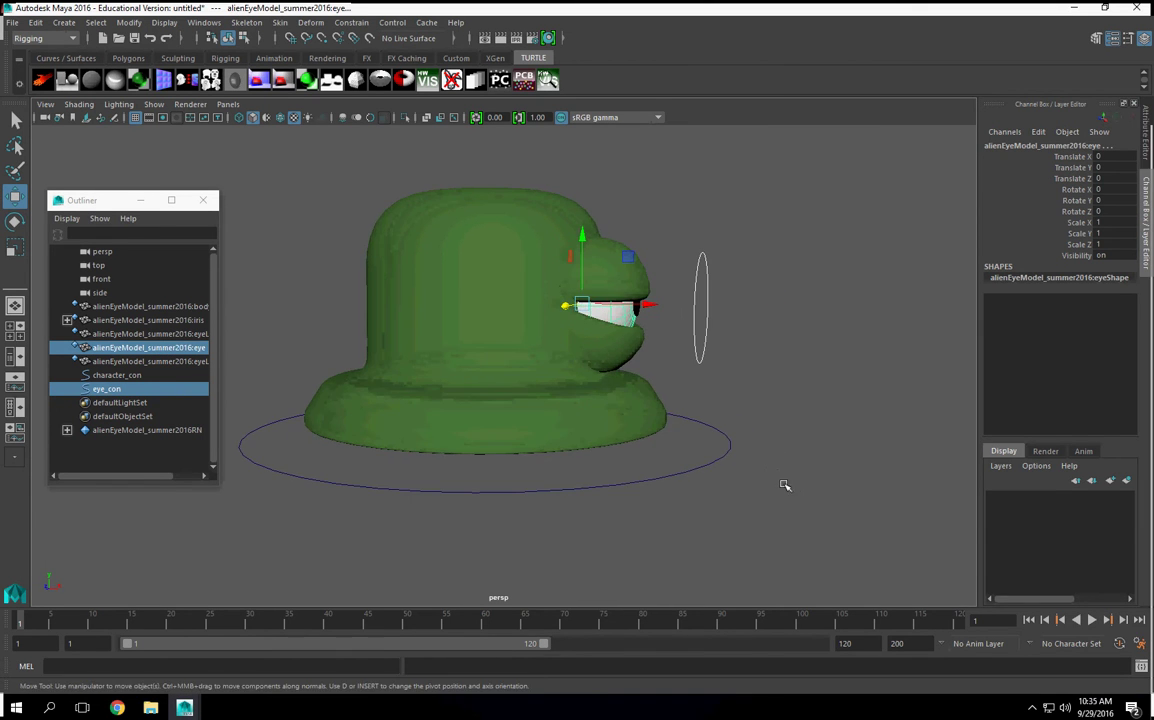
left_click(358, 22)
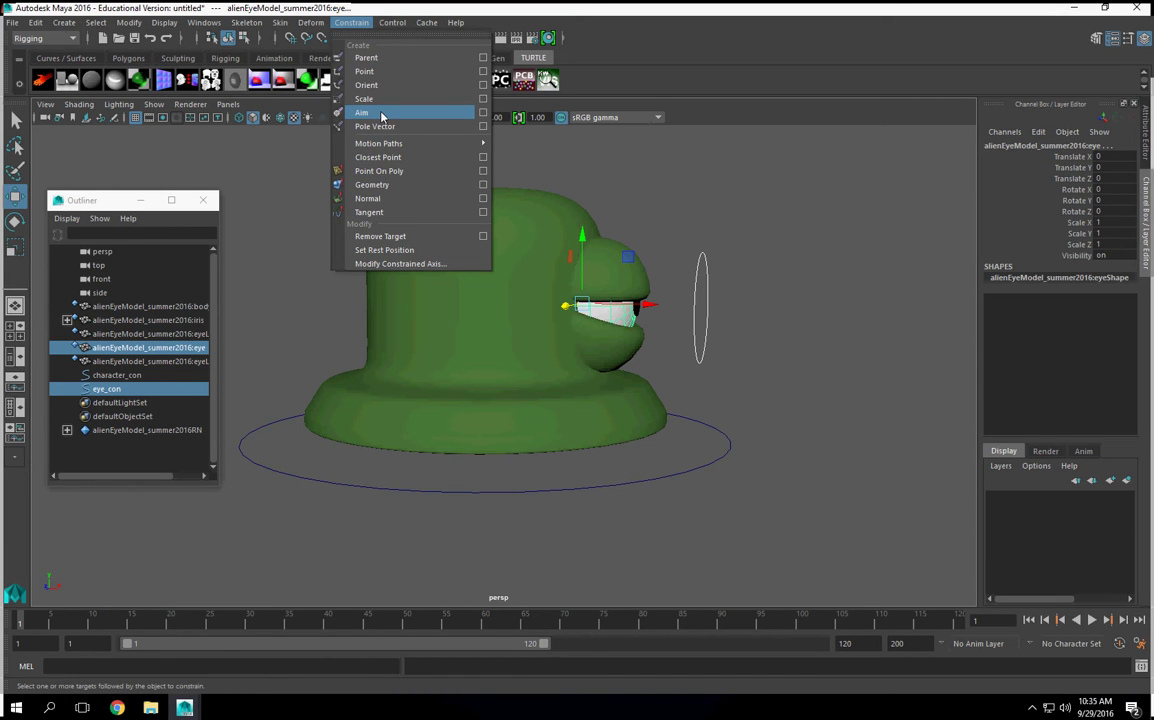
left_click(484, 113)
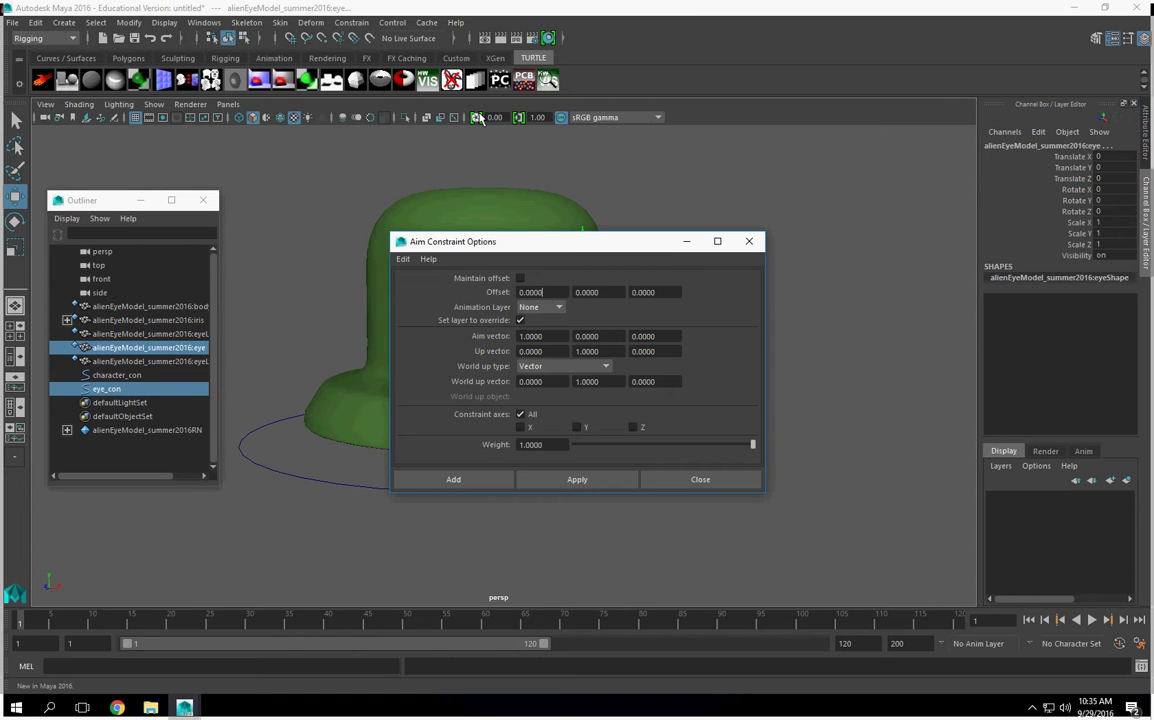
left_click(749, 241)
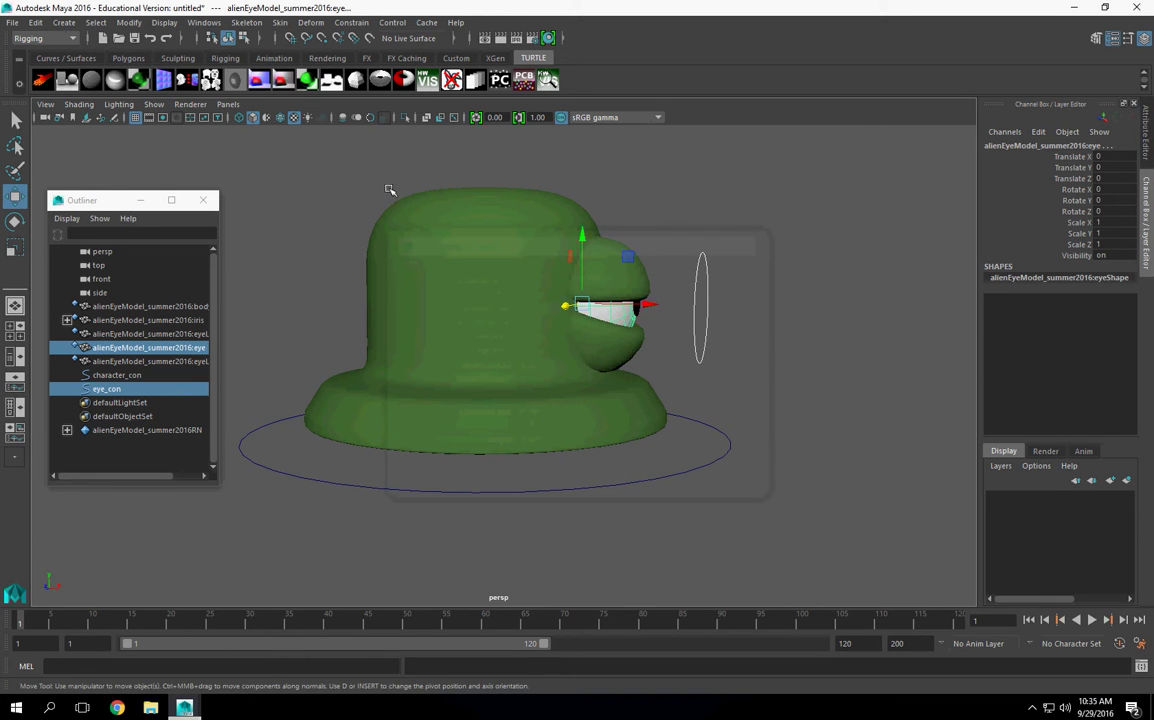
left_click(662, 276)
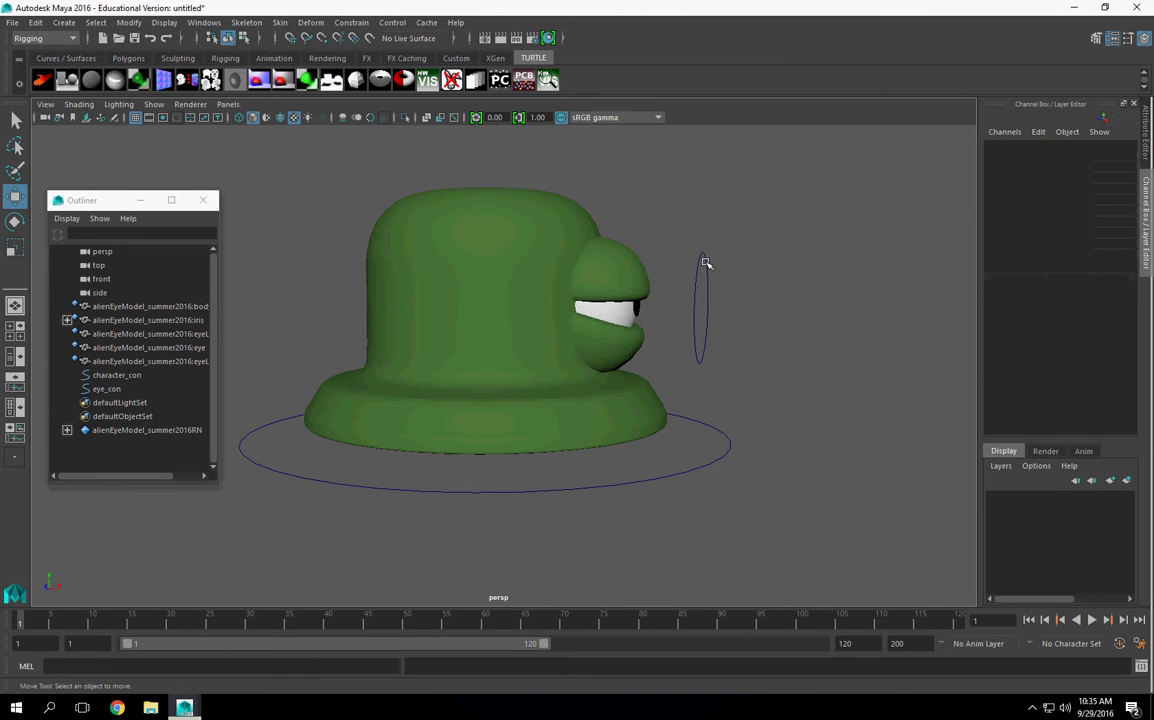
- Add an Aim constraint from eye_con to the eyeball with Maintain offset on
left_click(703, 262)
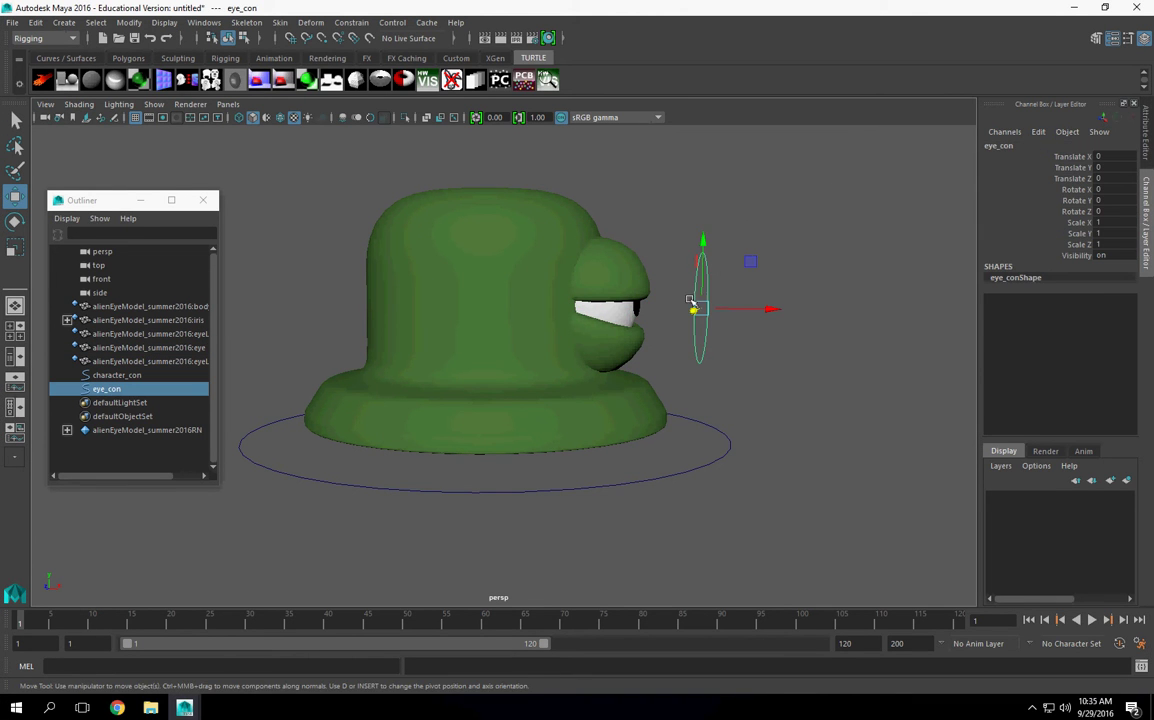
left_click(606, 313, "shift")
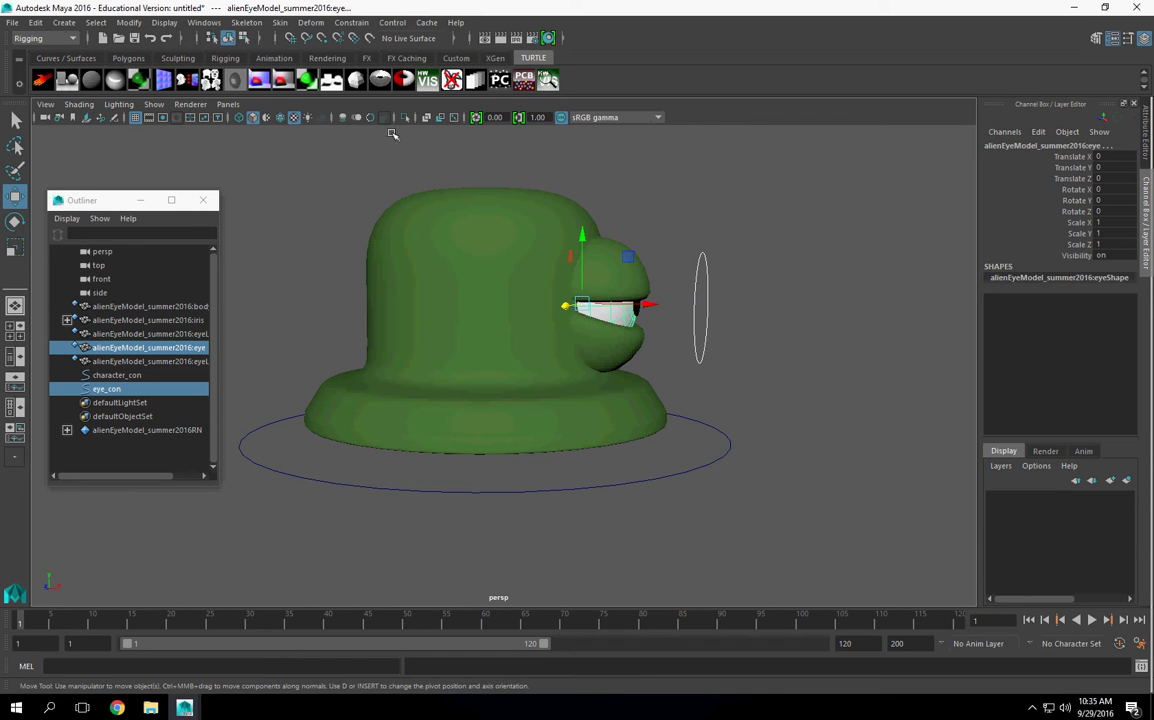
left_click(350, 22)
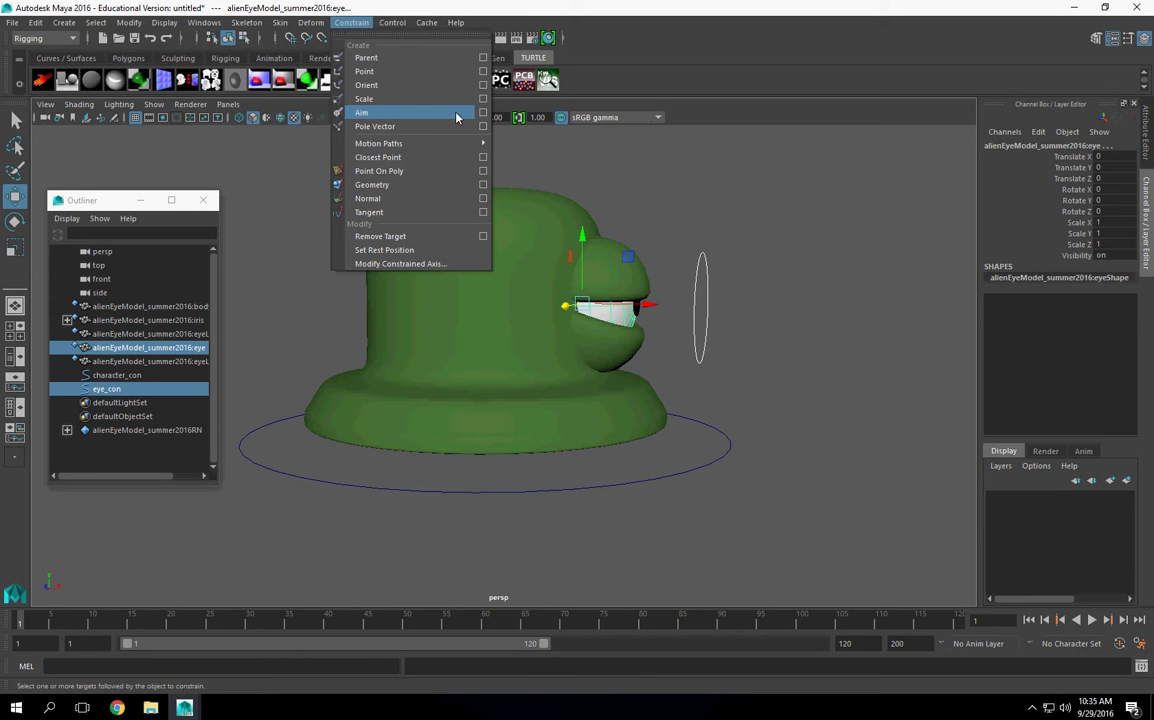
left_click(484, 113)
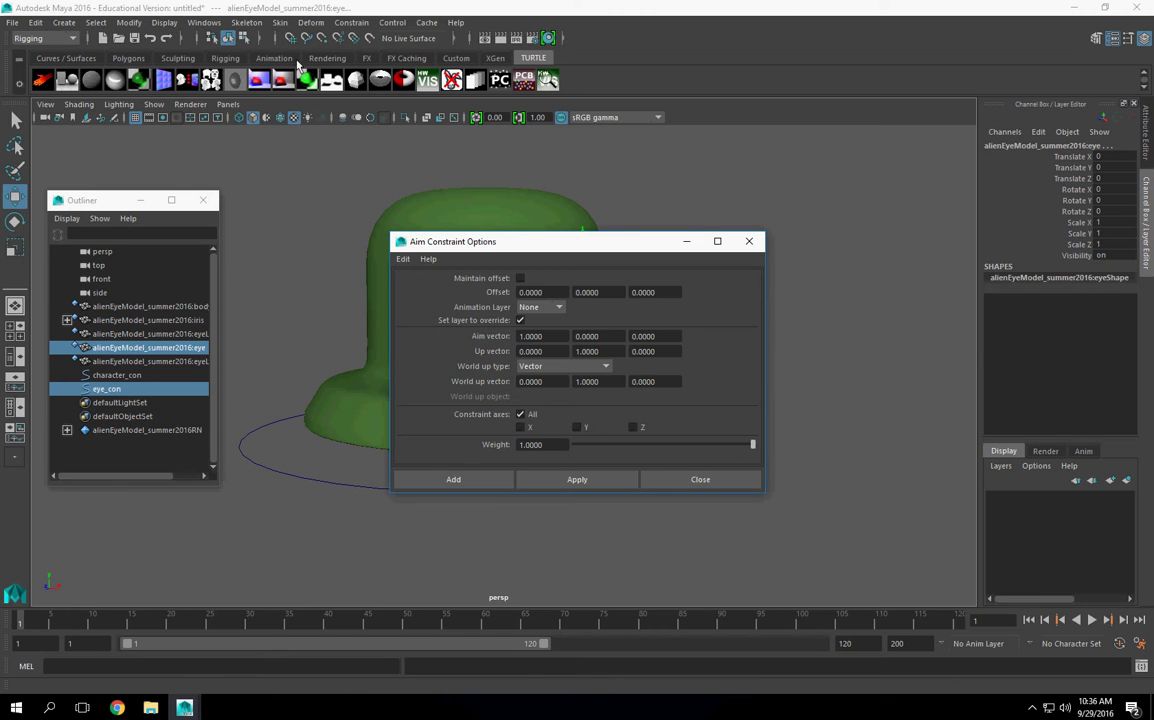
left_click(520, 280)
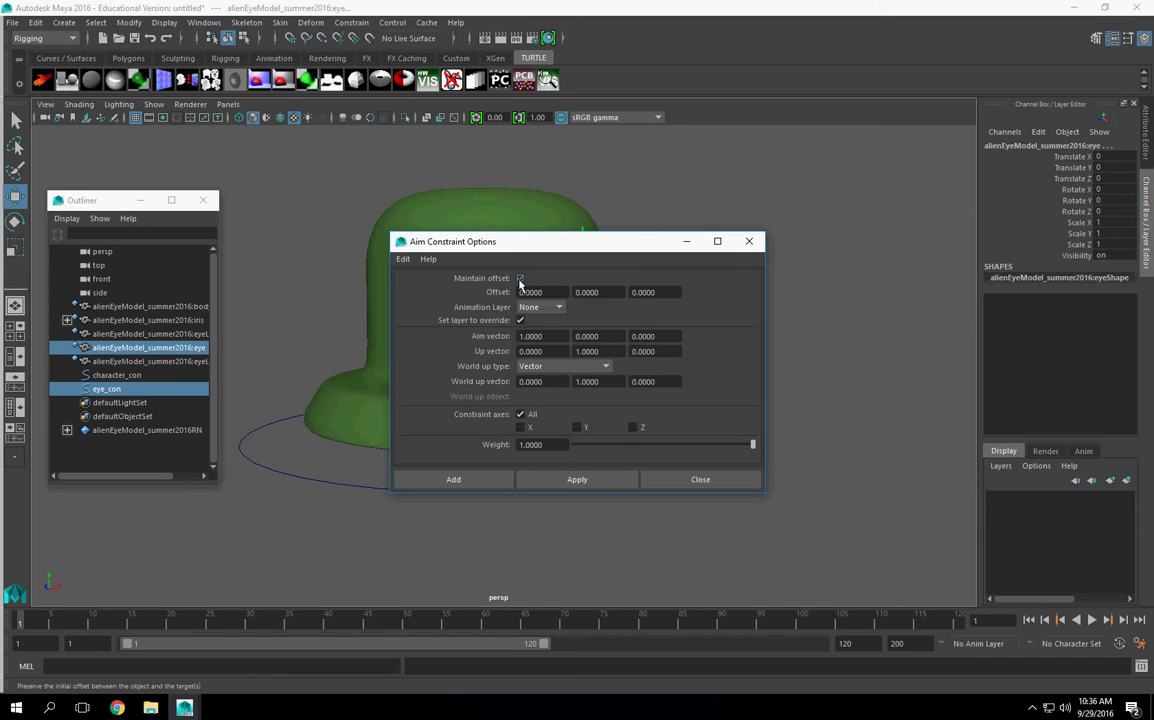
left_click(450, 480)
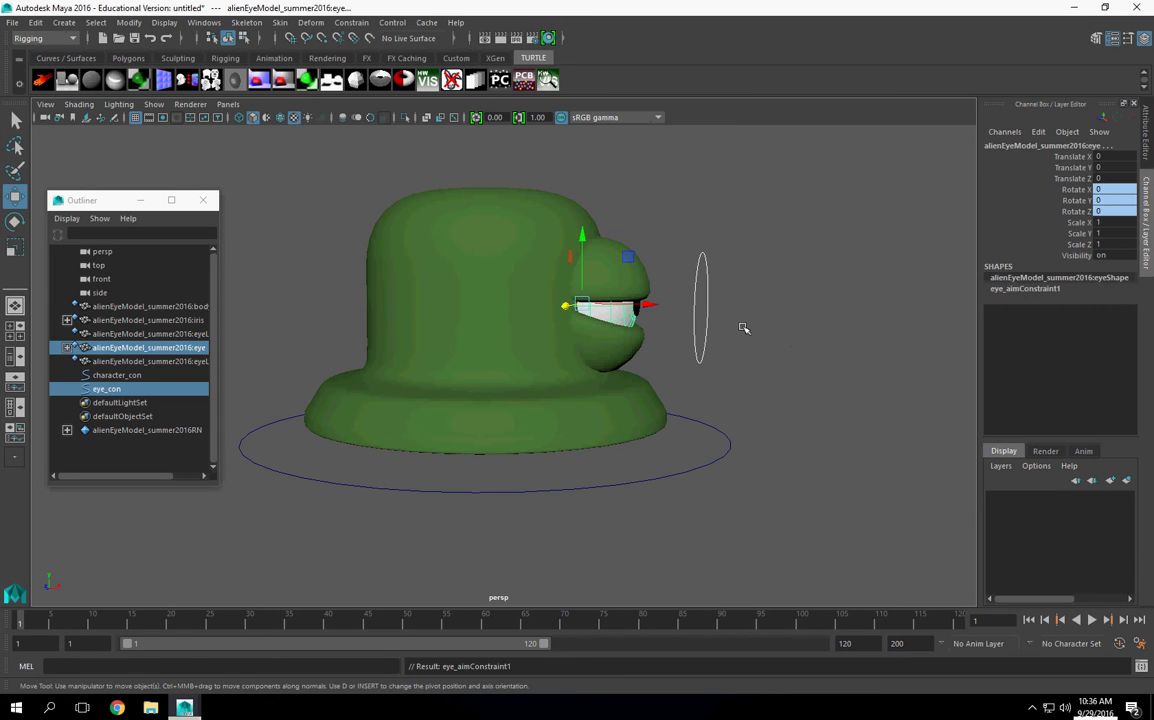
- Move eye_con around to test the eyeball's aim, undo the moves and set its Translate Z to 0
left_click(742, 327)
left_click(707, 256)
mouse_move(701, 308)
left_mouse_down()
mouse_move(724, 273)
mouse_move(667, 393)
mouse_move(656, 309)
mouse_move(707, 330)
left_mouse_up()
left_click_drag(690, 345, 605, 313, "alt")
key("ctrl+z")
left_click_drag(675, 242, 300, 320)
key("ctrl+z")
key("ctrl+z")
double_click(1112, 178)
type("0")
key("Return")
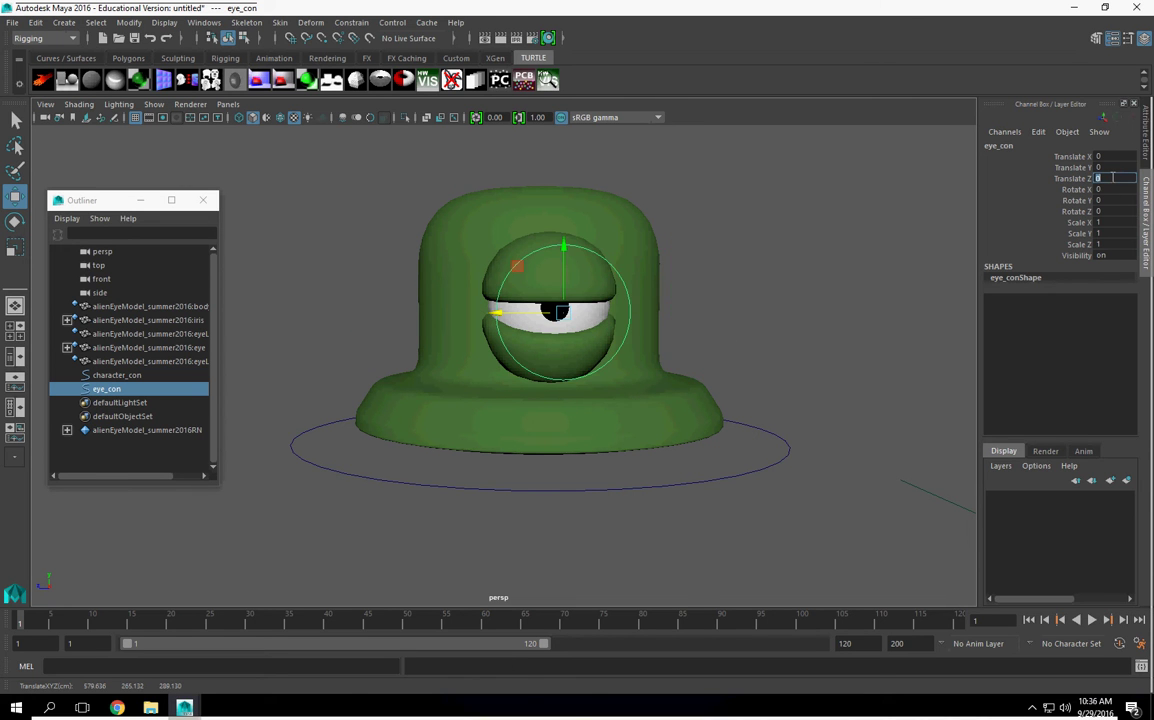
- Examine the eyeball, eyelids and eye_con placement from several angles around the alien
left_click_drag(600, 370, 556, 335, "alt")
right_click_drag(510, 417, 690, 430, "alt")
middle_click_drag(690, 430, 642, 492, "alt")
right_click_drag(642, 492, 715, 530, "alt")
left_click_drag(715, 530, 663, 551, "alt")
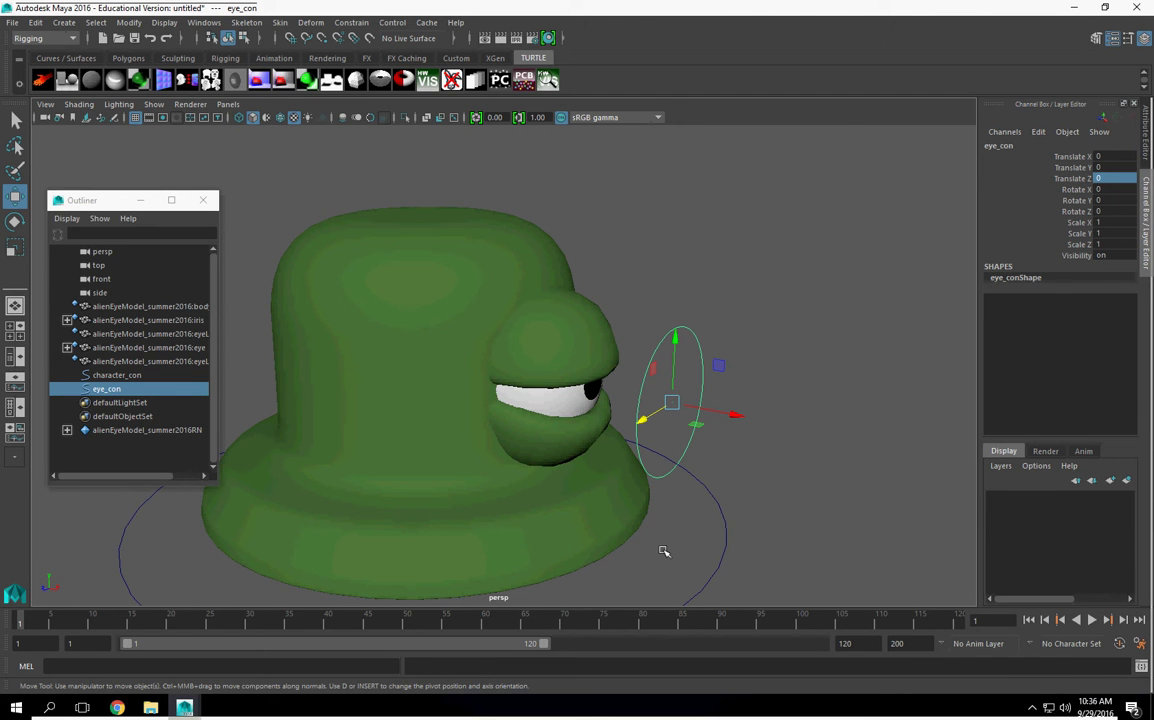
left_click_drag(653, 467, 641, 405, "alt")
right_click_drag(650, 514, 621, 506, "alt")
middle_click_drag(621, 506, 644, 497, "alt")
mouse_move(663, 298)
left_mouse_down("alt")
mouse_move(670, 330)
mouse_move(670, 301)
mouse_move(543, 314)
mouse_move(621, 370)
mouse_move(565, 320)
left_mouse_up("alt")
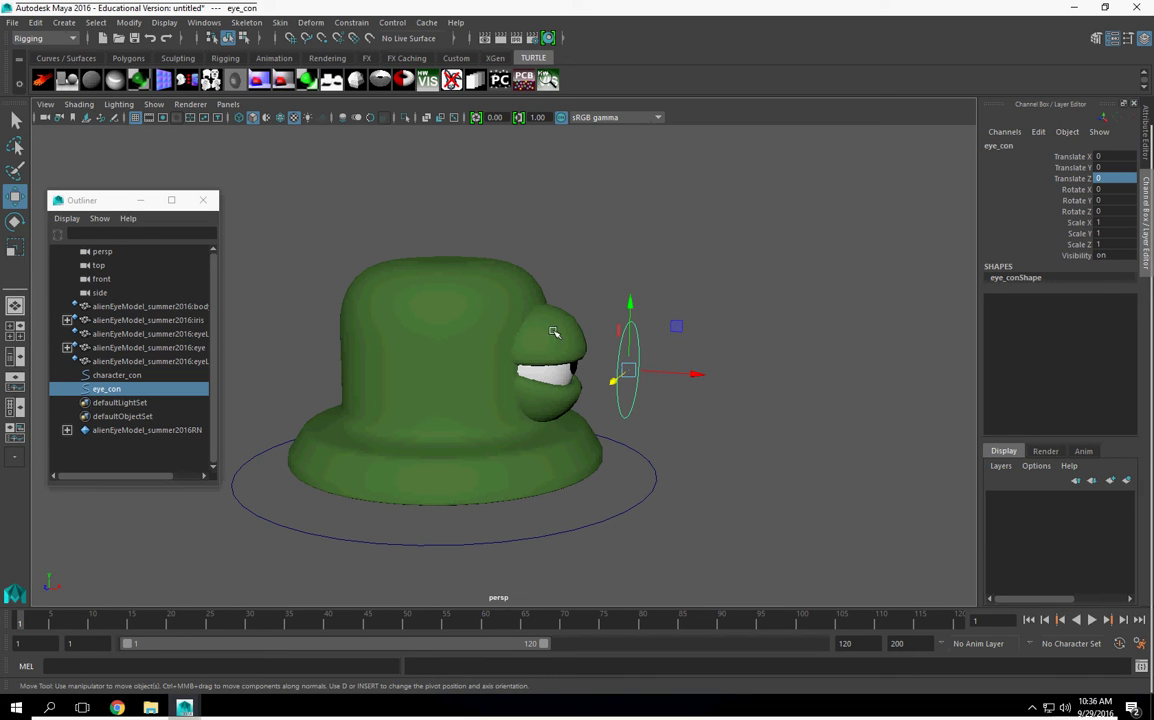
left_click_drag(662, 430, 636, 439, "alt")
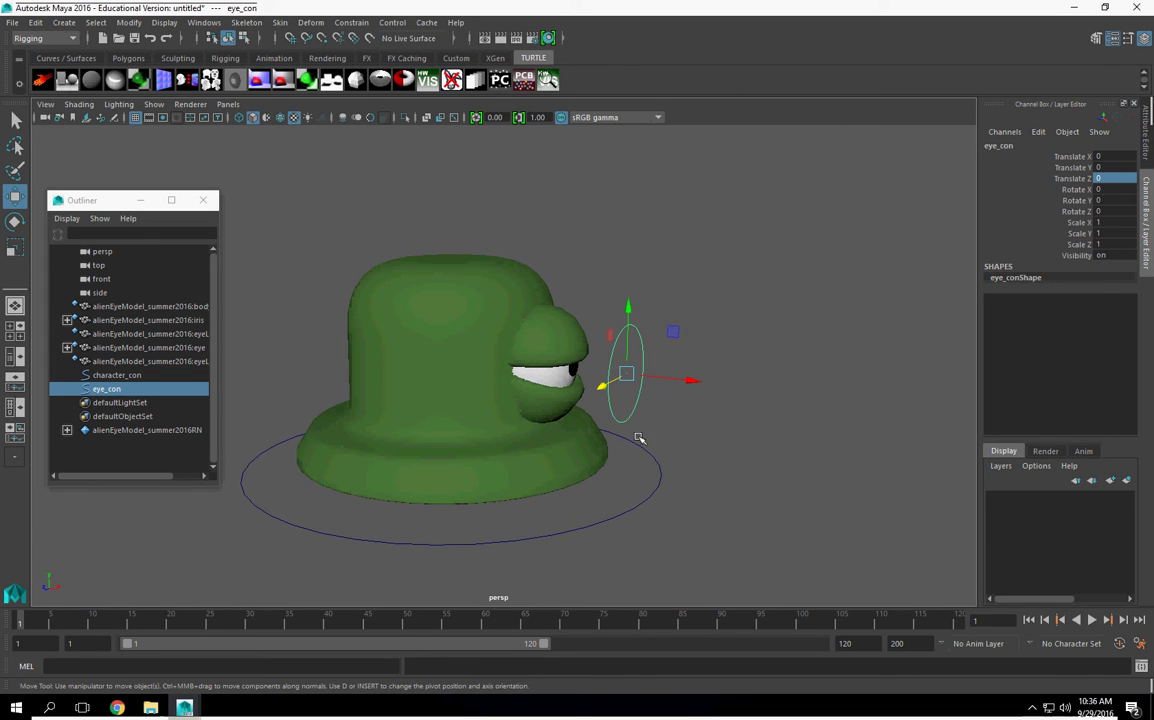
left_click_drag(625, 337, 439, 313, "alt")
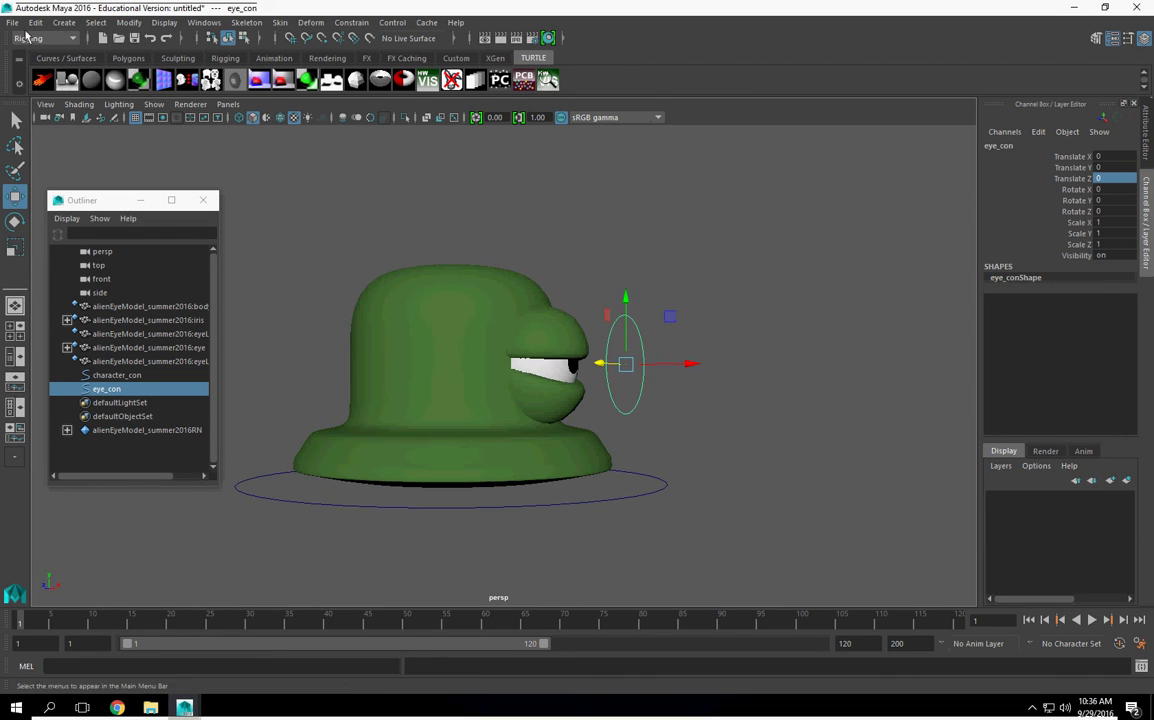
- Save the scene as Maya Binary in the project's scenes folder, named with the user name followed by _alienEyeRig_v001
left_click(13, 22)
left_click(55, 91)
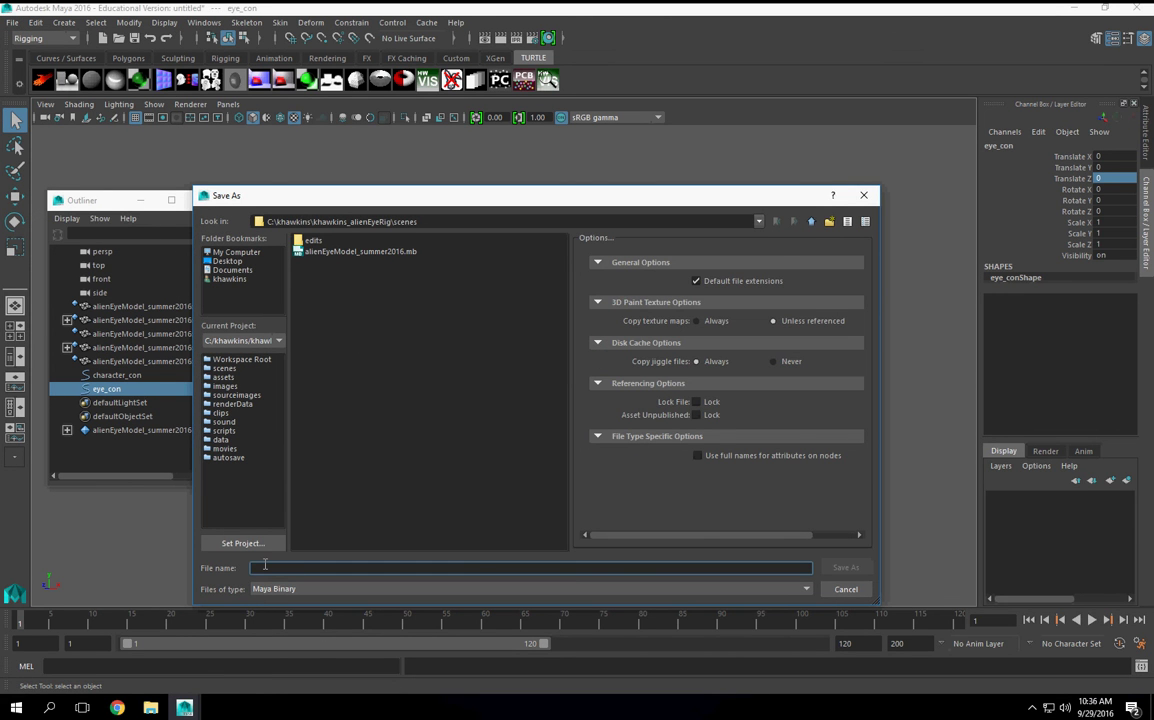
type("khawkins_al")
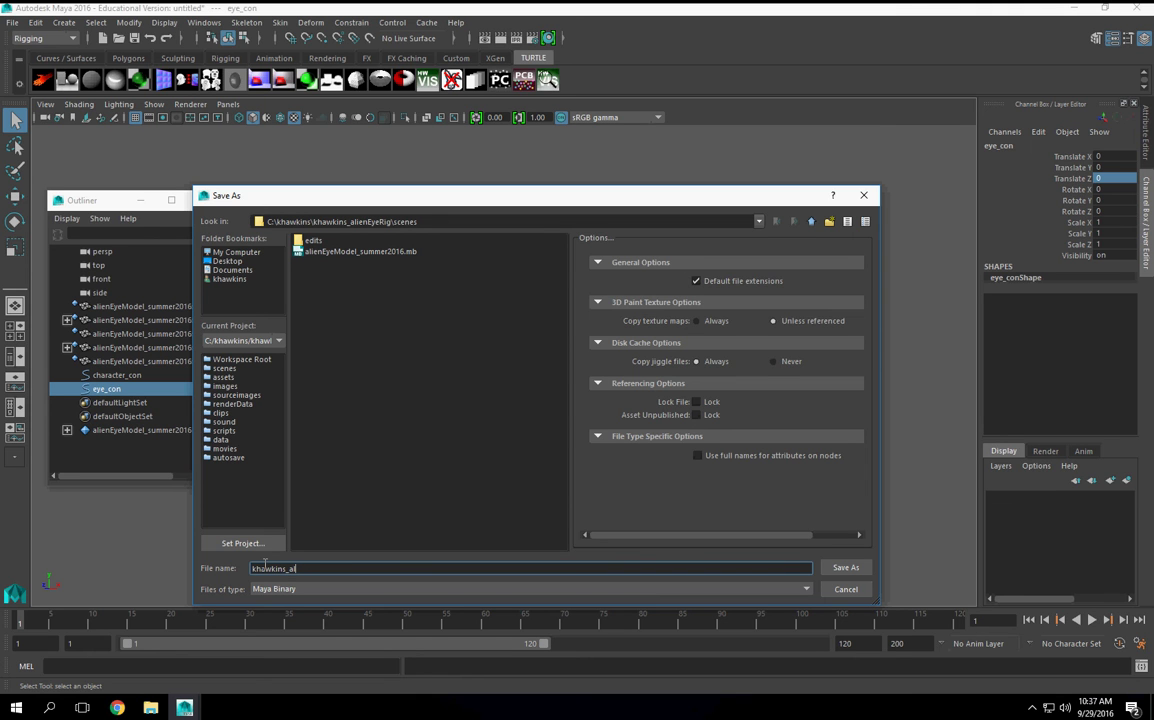
type("ienEyeRig_v001")
key("Return")
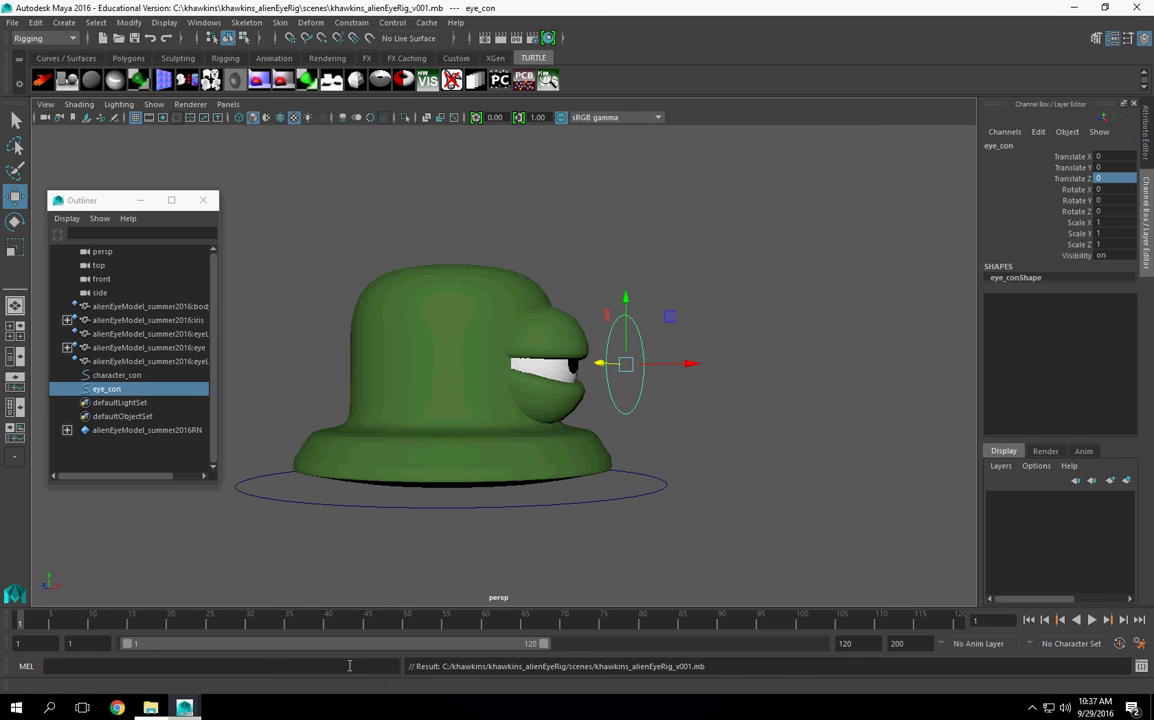